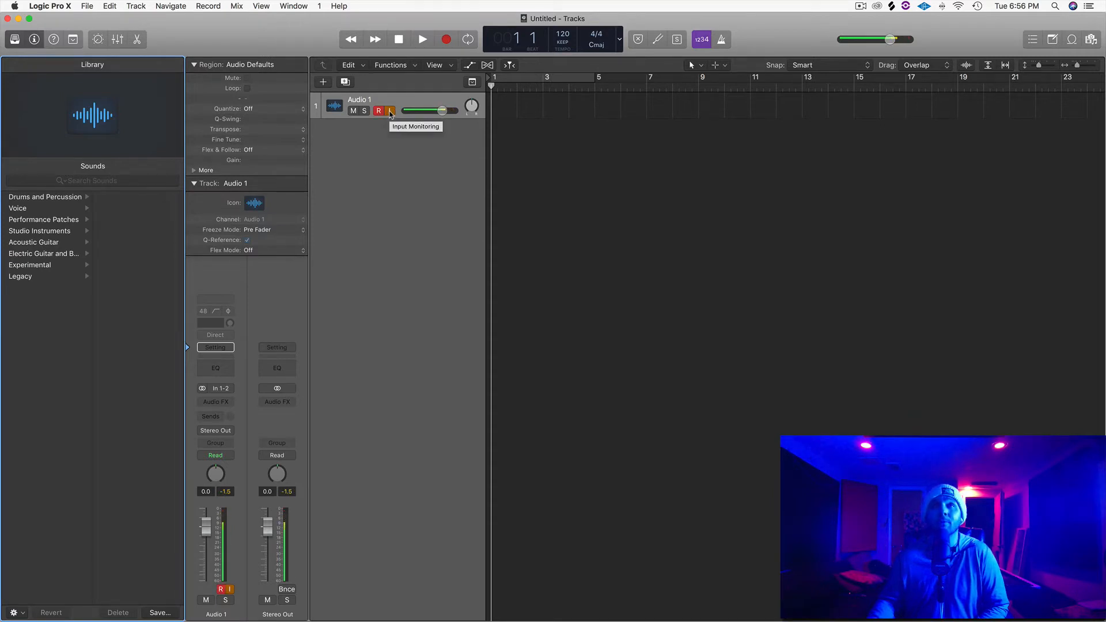
# Step: Turn off input monitoring on the Audio 1 track and switch to the Splice sample browser
pyautogui.click(390, 112)
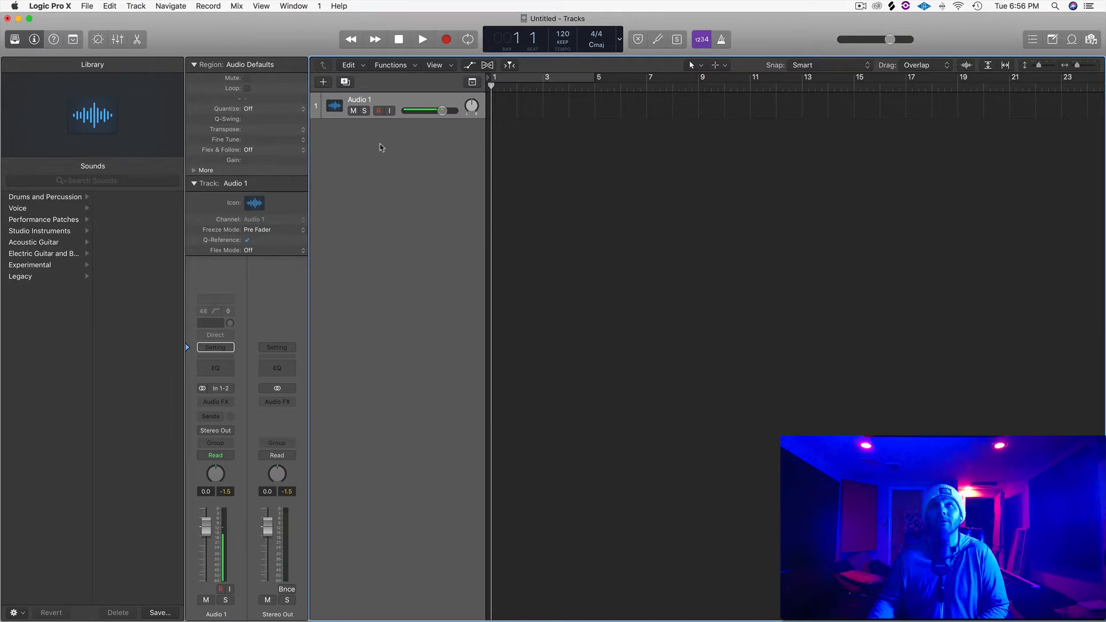
pyautogui.hotkey('ctrl', 'Up')
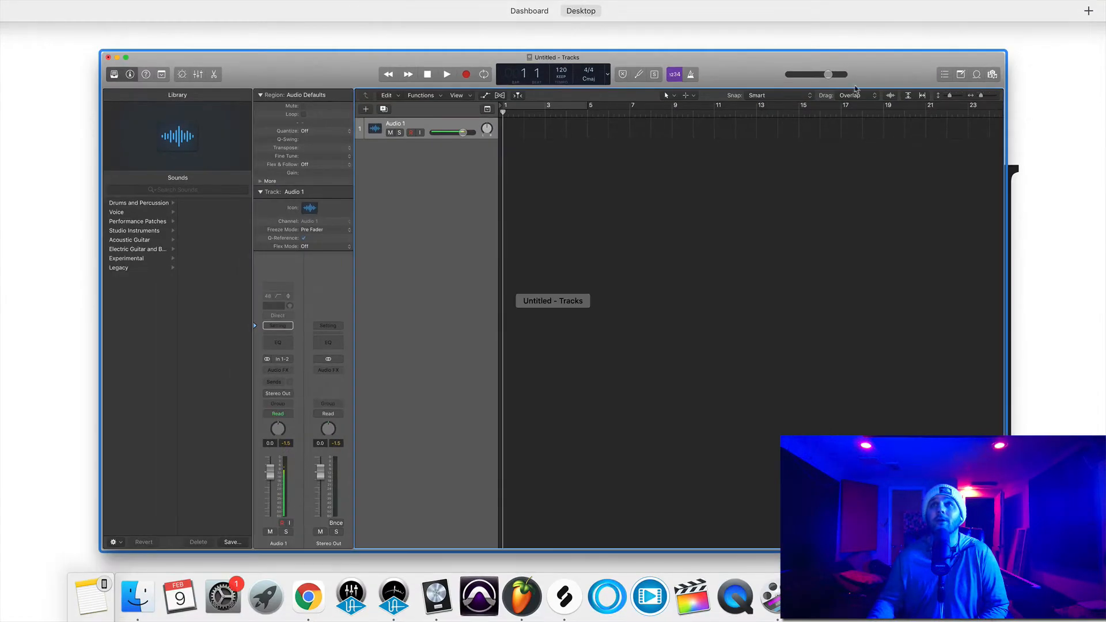
pyautogui.click(855, 88)
pyautogui.click(891, 7)
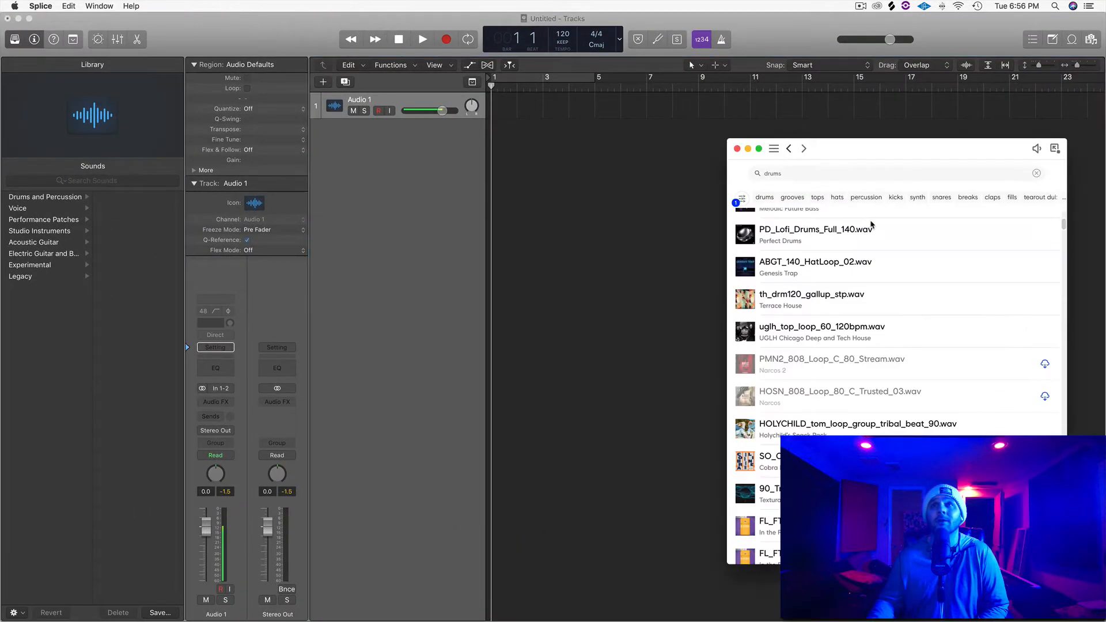
# Step: Add the PD_Lofi_Drums_Full_140.wav sample to a new track at bar 1 and play it back briefly
pyautogui.click(749, 238)
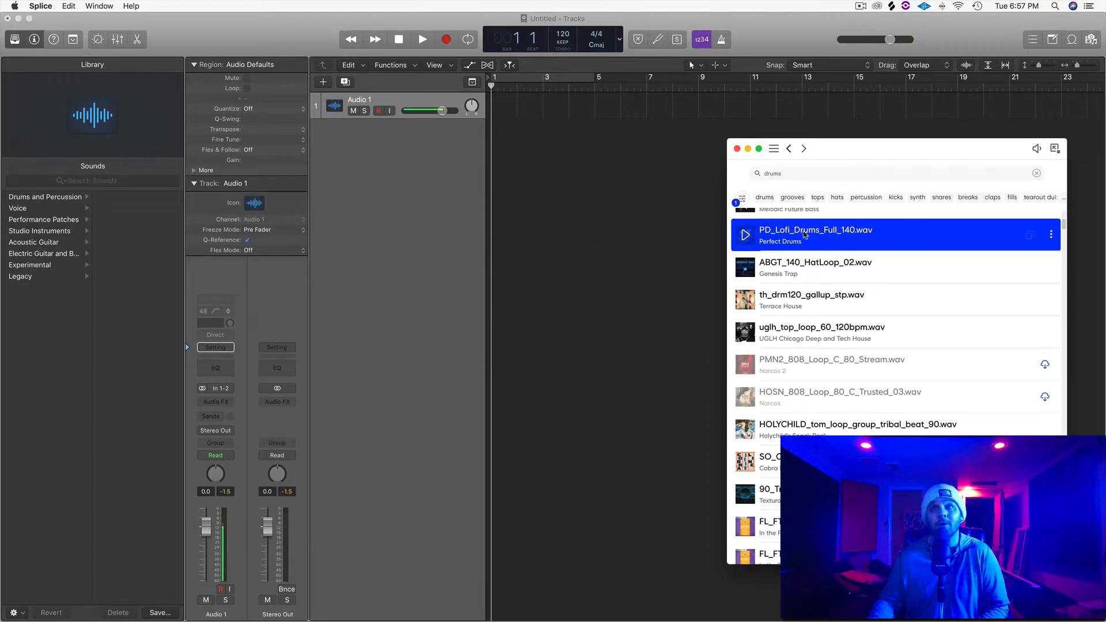
pyautogui.moveTo(806, 234); pyautogui.dragTo(493, 161)
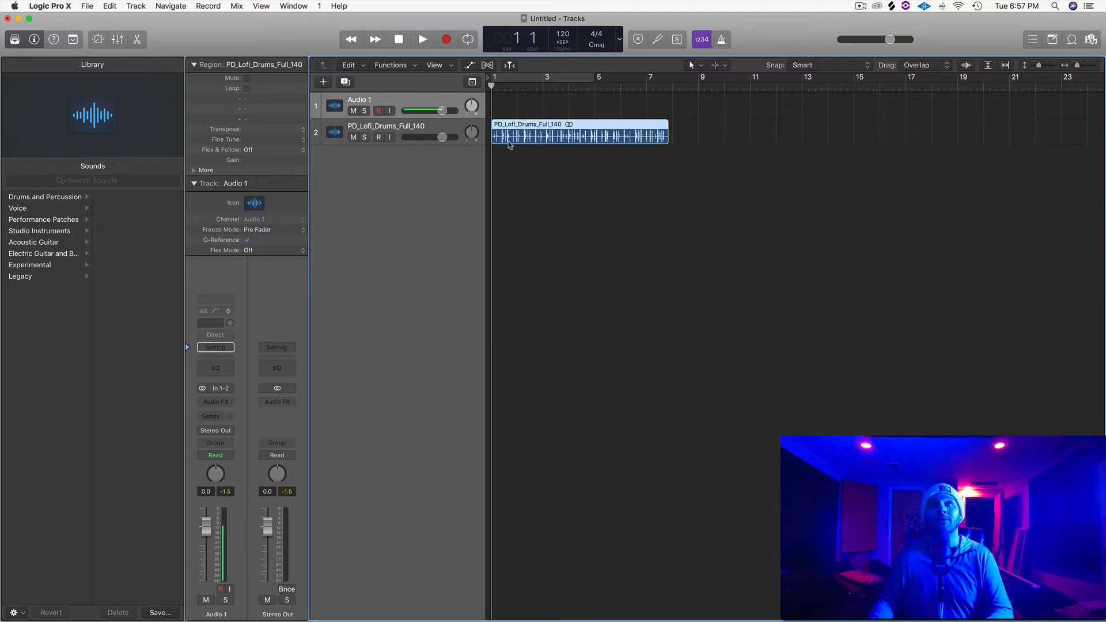
pyautogui.press('space')
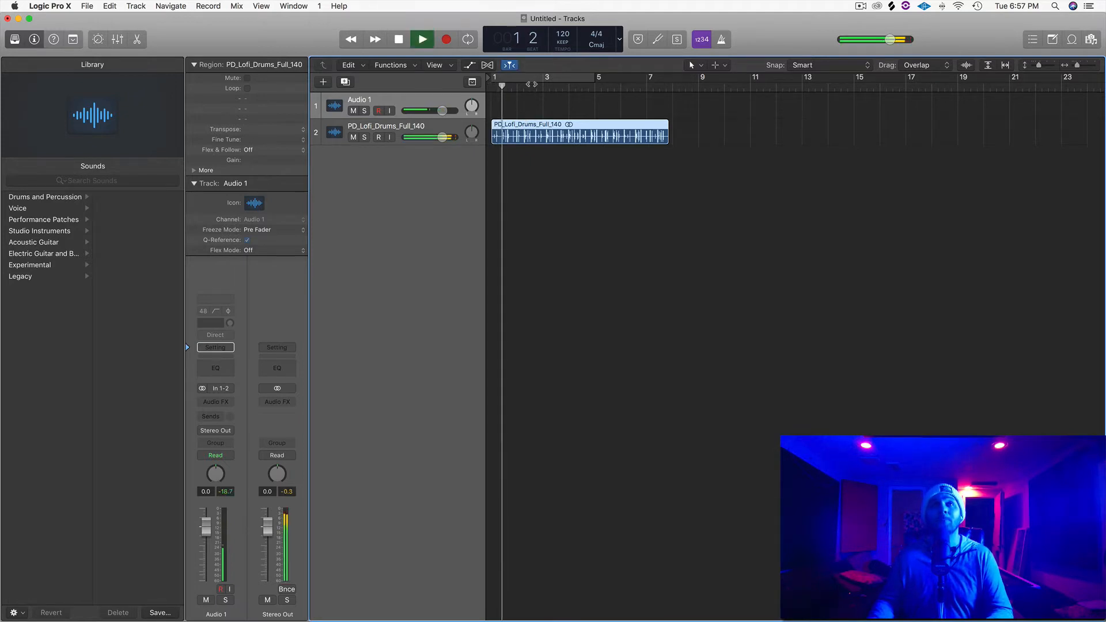
pyautogui.press('space')
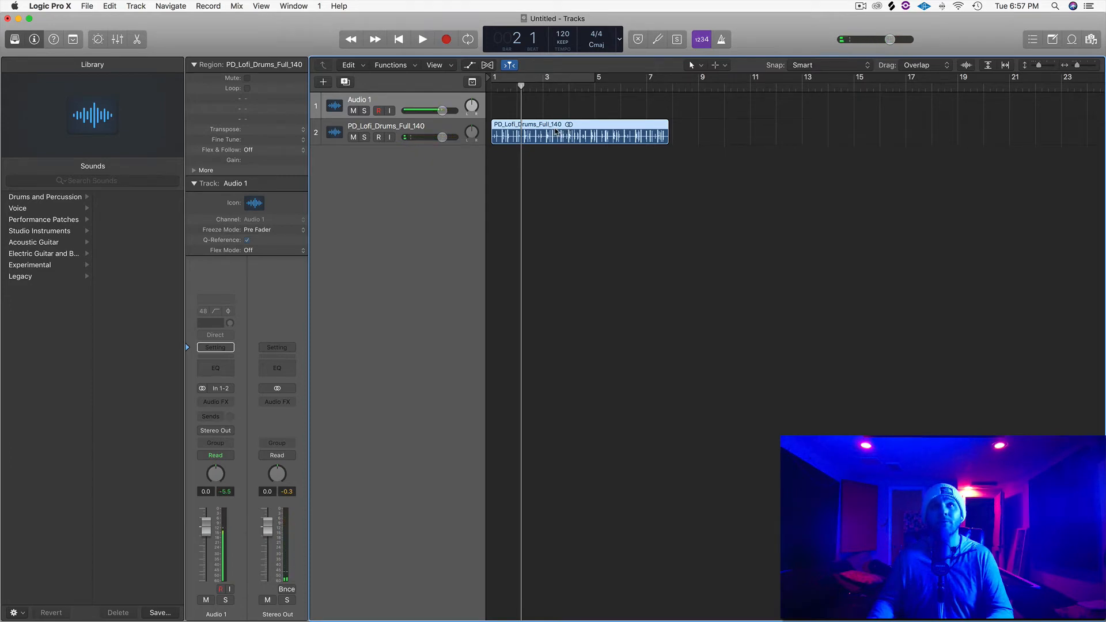
# Step: Set the project tempo to 140 and make the cycle range span the drum loop region
pyautogui.hotkey('ctrl', 'Up')
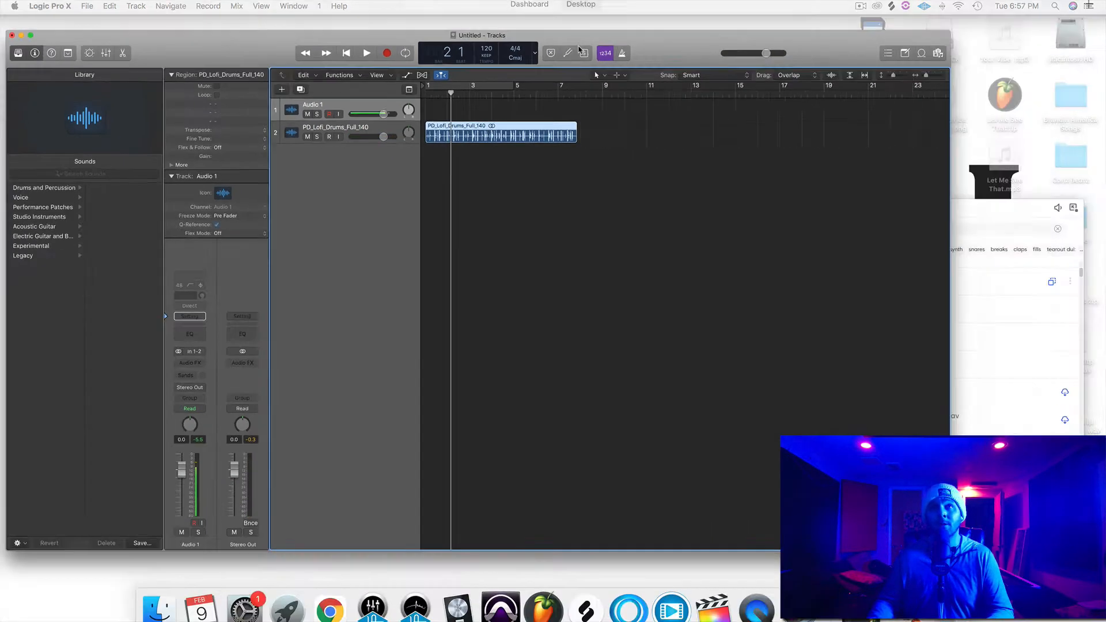
pyautogui.click(494, 131)
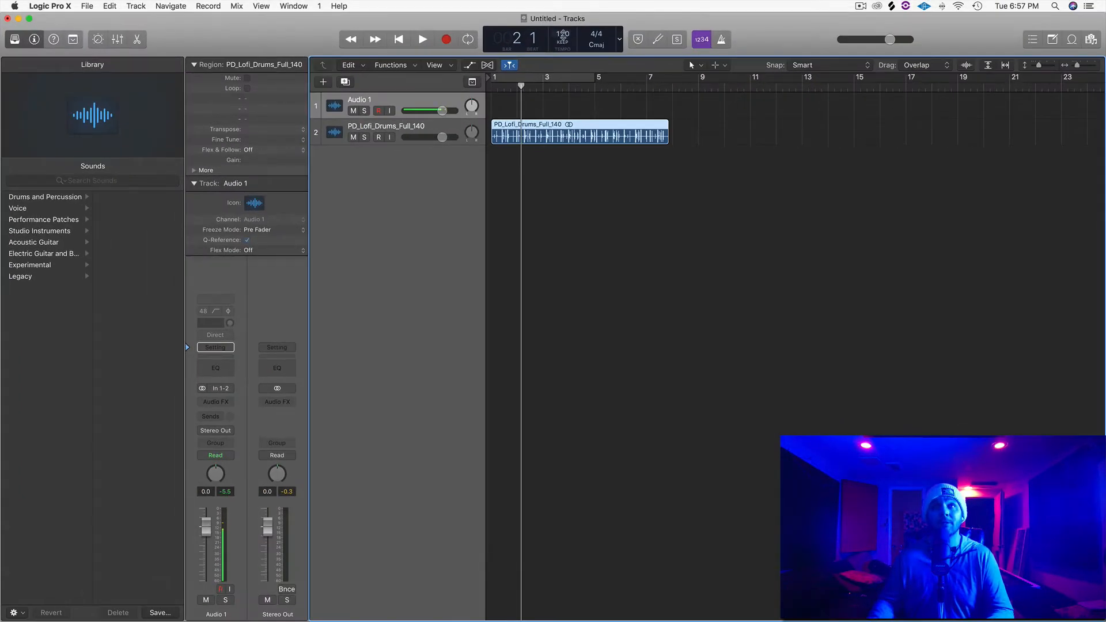
pyautogui.moveTo(558, 34); pyautogui.dragTo(557, 3)
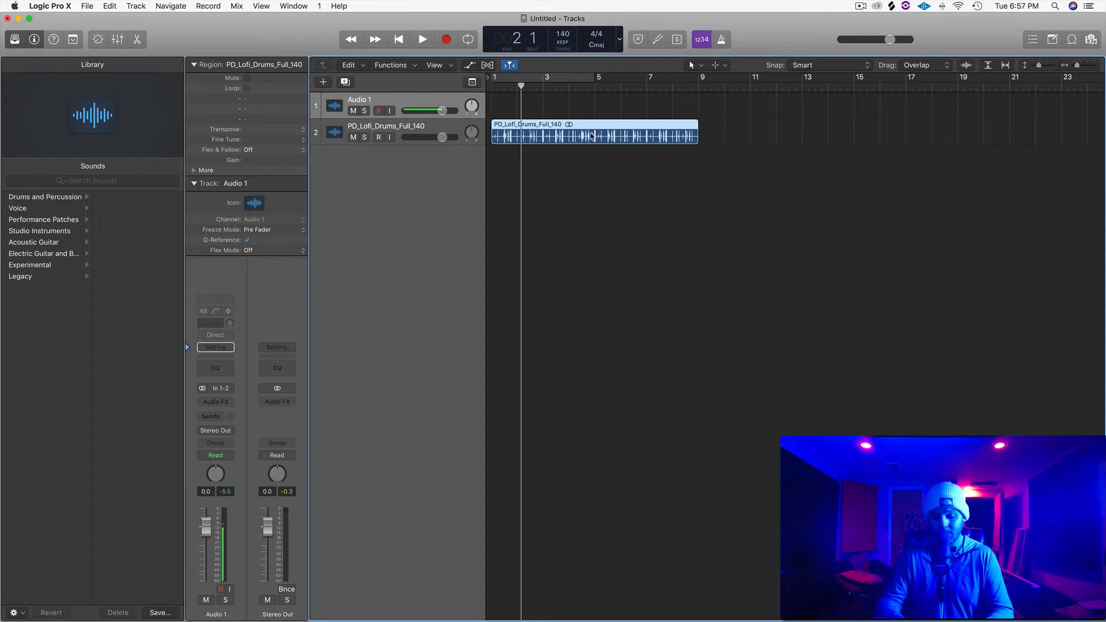
pyautogui.press('super+u')
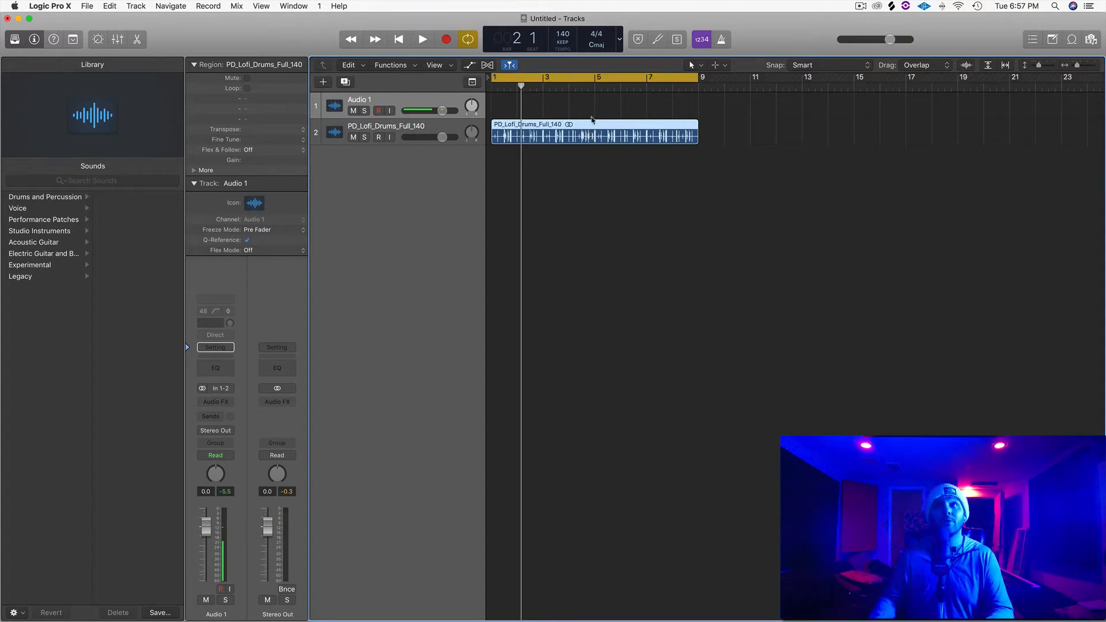
# Step: Lower the drum loop track's volume to -4.4 dB and play across the loop's end to check how it repeats
pyautogui.press('space')
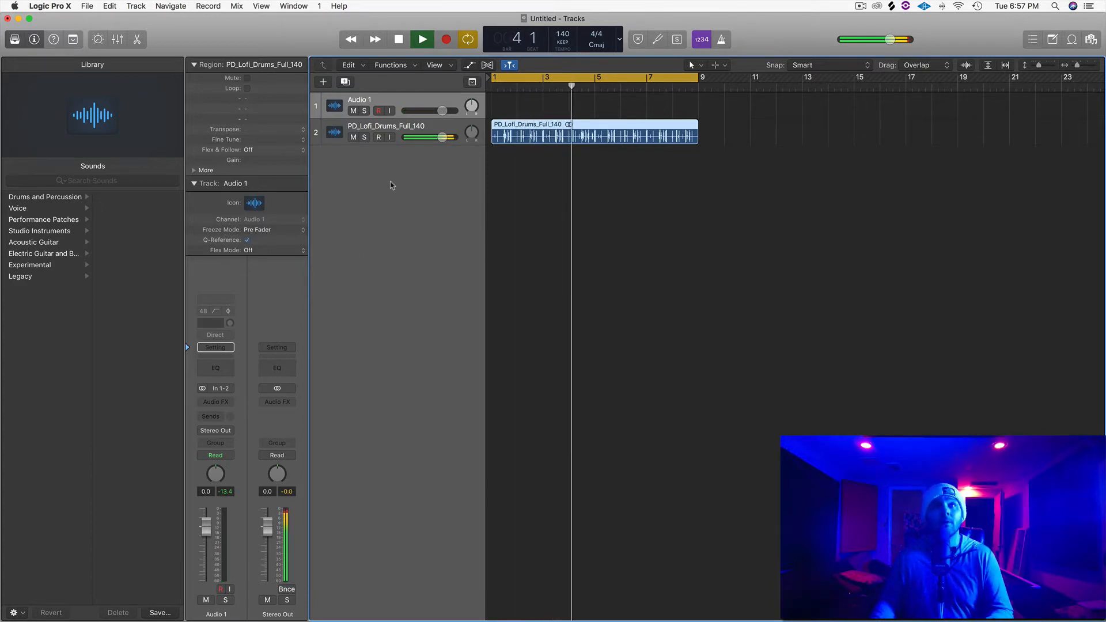
pyautogui.press('space')
pyautogui.moveTo(444, 140); pyautogui.dragTo(433, 139)
pyautogui.click(663, 91)
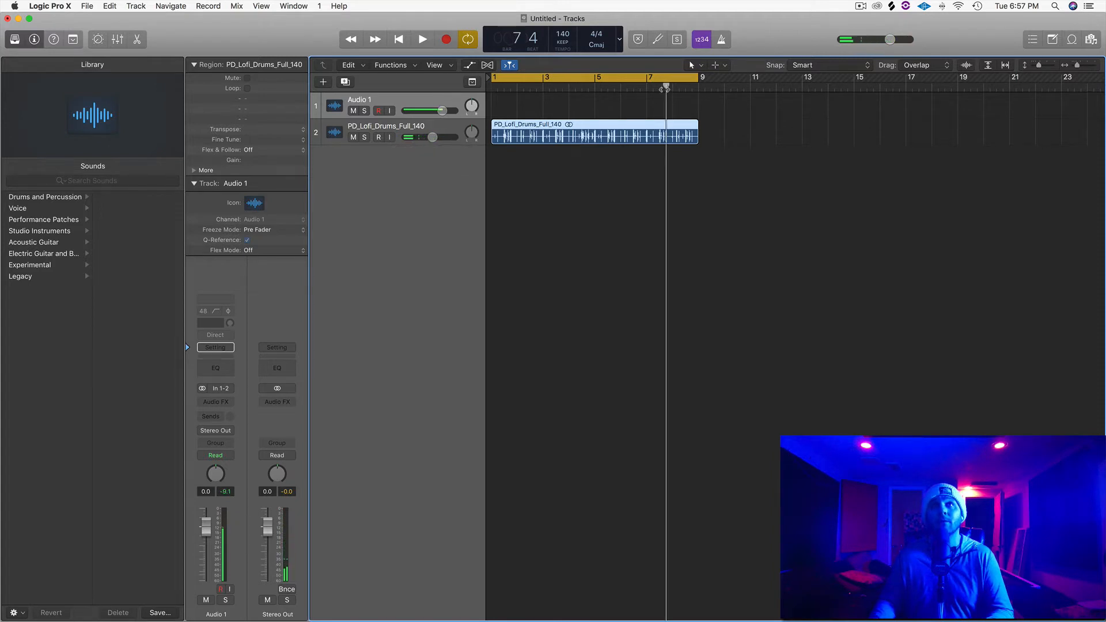
pyautogui.press('space')
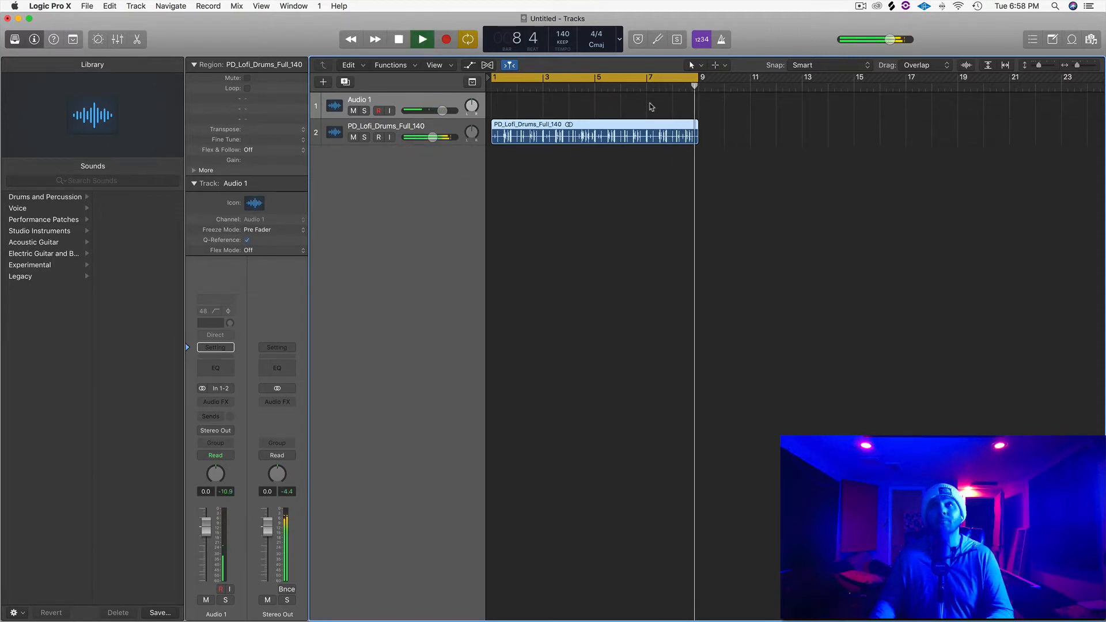
pyautogui.press('space')
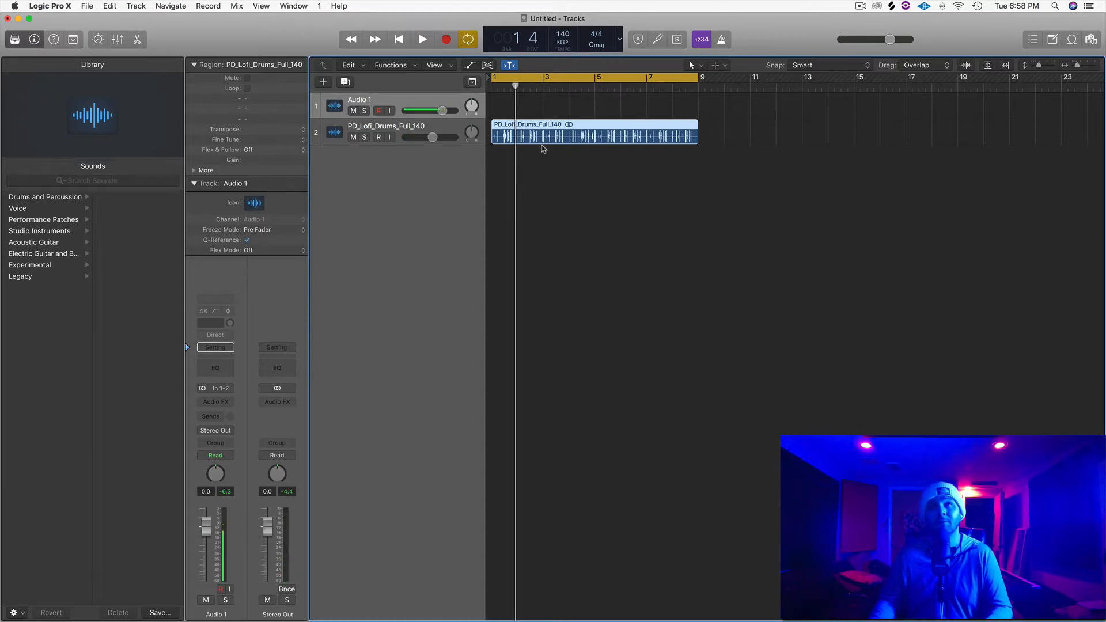
# Step: Copy the drum loop region at bar 1 to a new audio track below it, and mute the original drum track
pyautogui.click(459, 127)
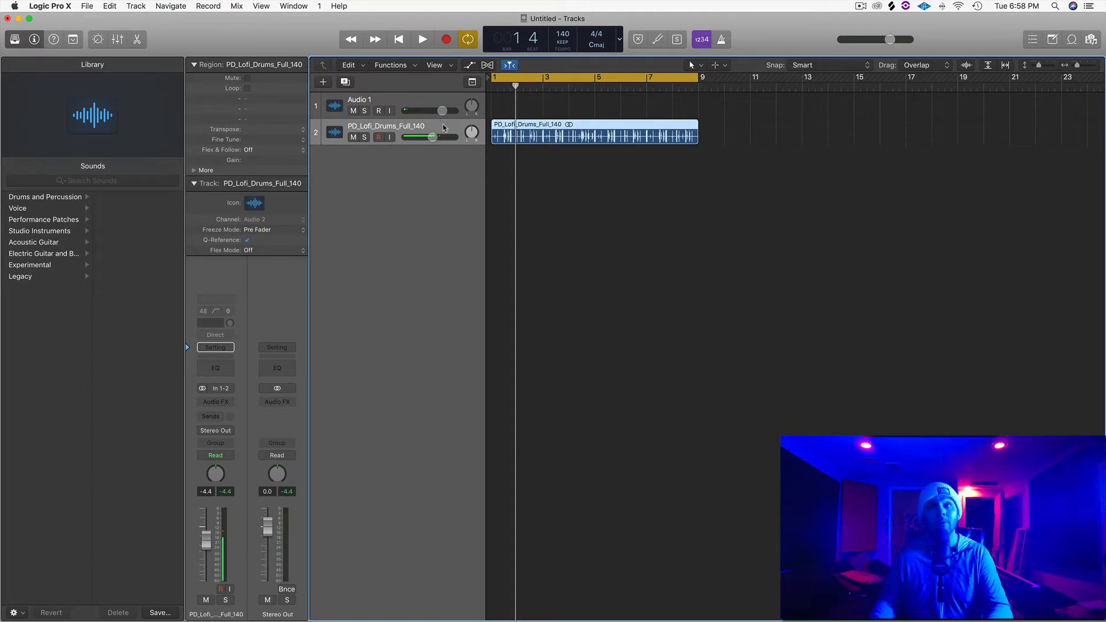
pyautogui.doubleClick(429, 160)
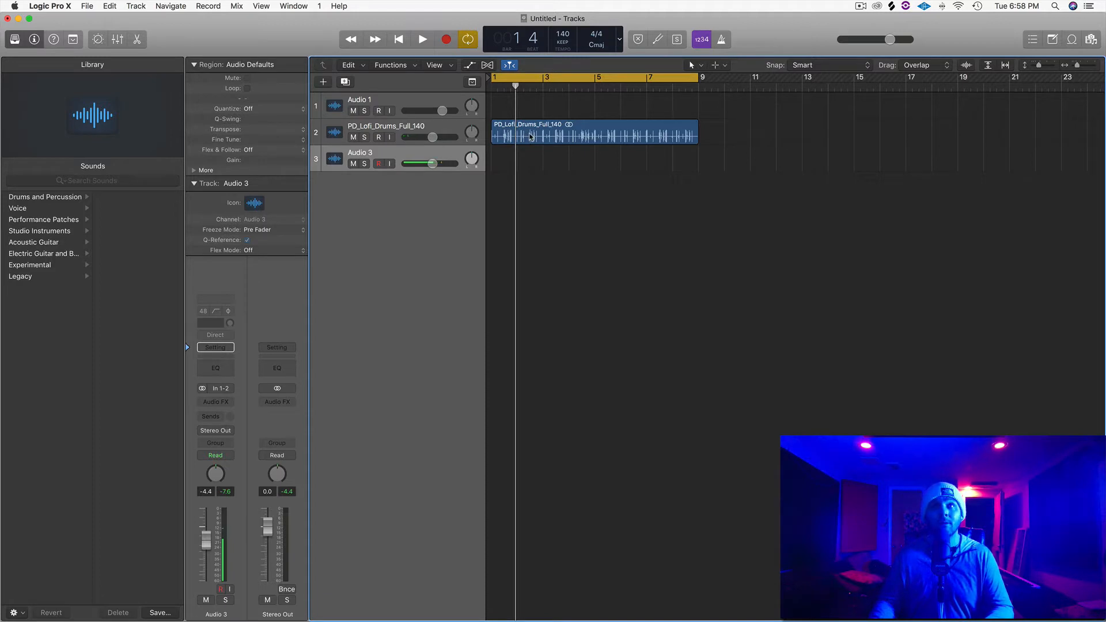
pyautogui.moveTo(530, 136); pyautogui.dragTo(527, 154)
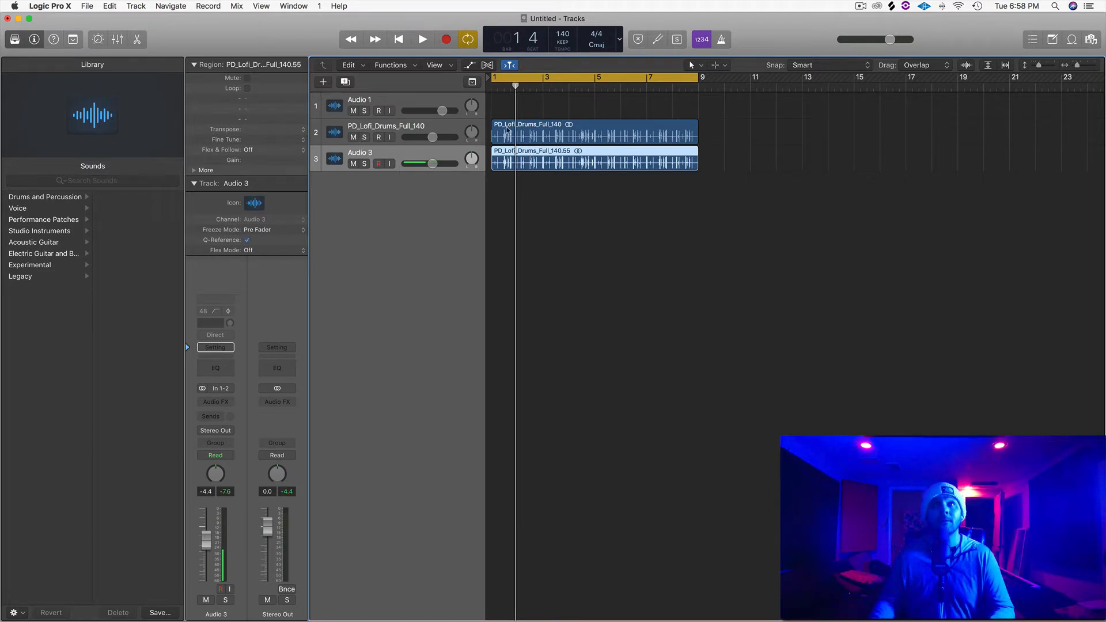
pyautogui.click(355, 138)
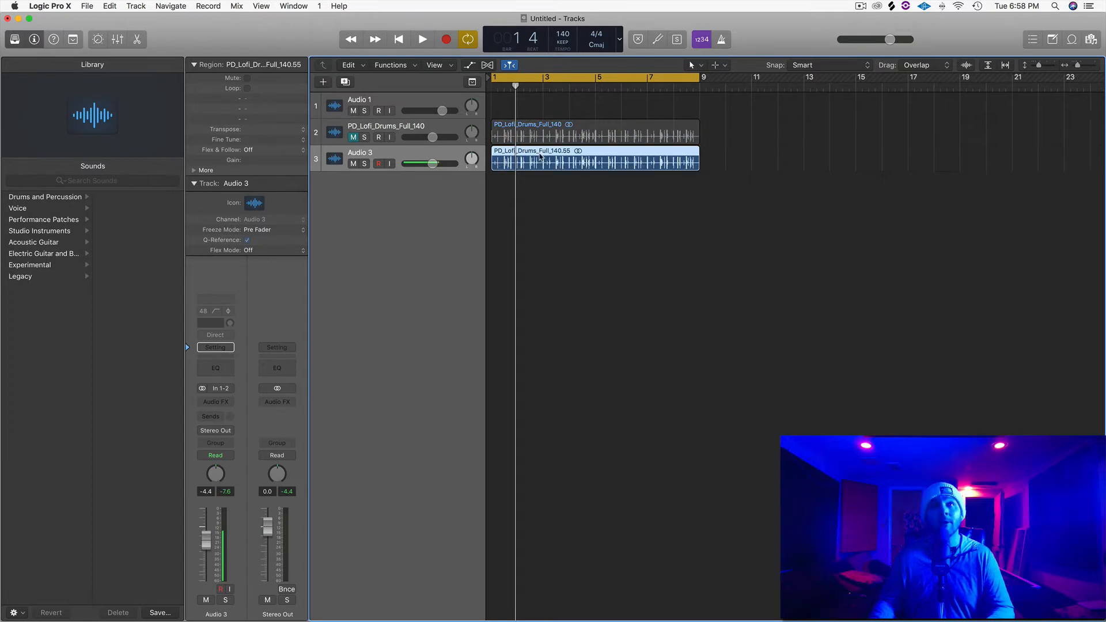
# Step: Check that the Pointer Tool is the primary tool and the Marquee Tool is the secondary tool
pyautogui.hscroll(-7, 538, 160)
pyautogui.hscroll(-3, 537, 161)
pyautogui.scroll(3, 538, 157)
pyautogui.scroll(3, 539, 156)
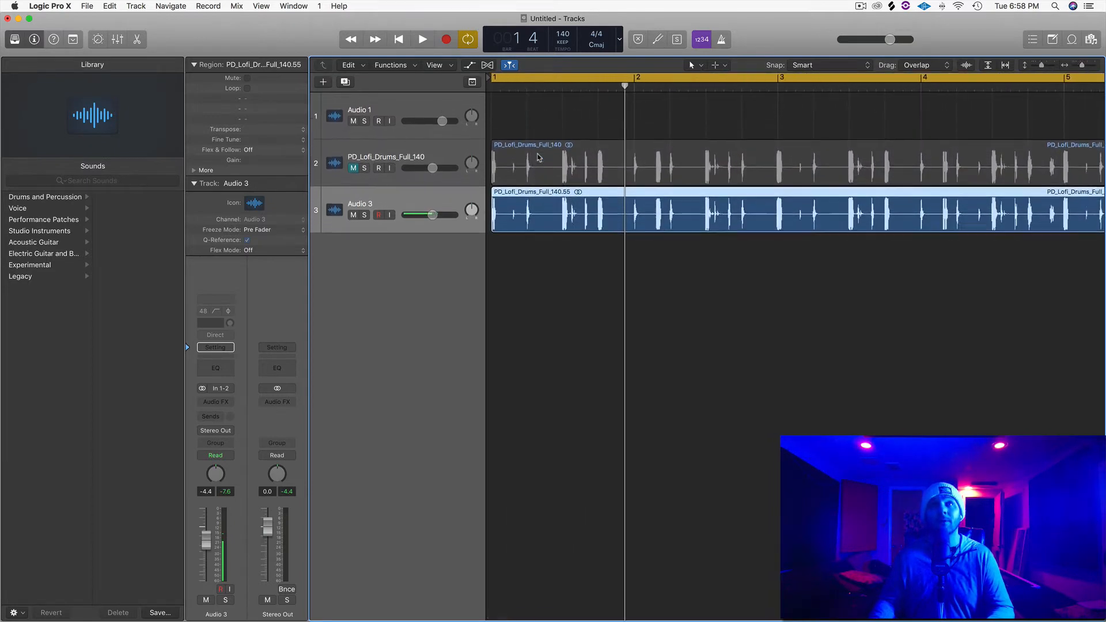
pyautogui.hscroll(-3, 538, 157)
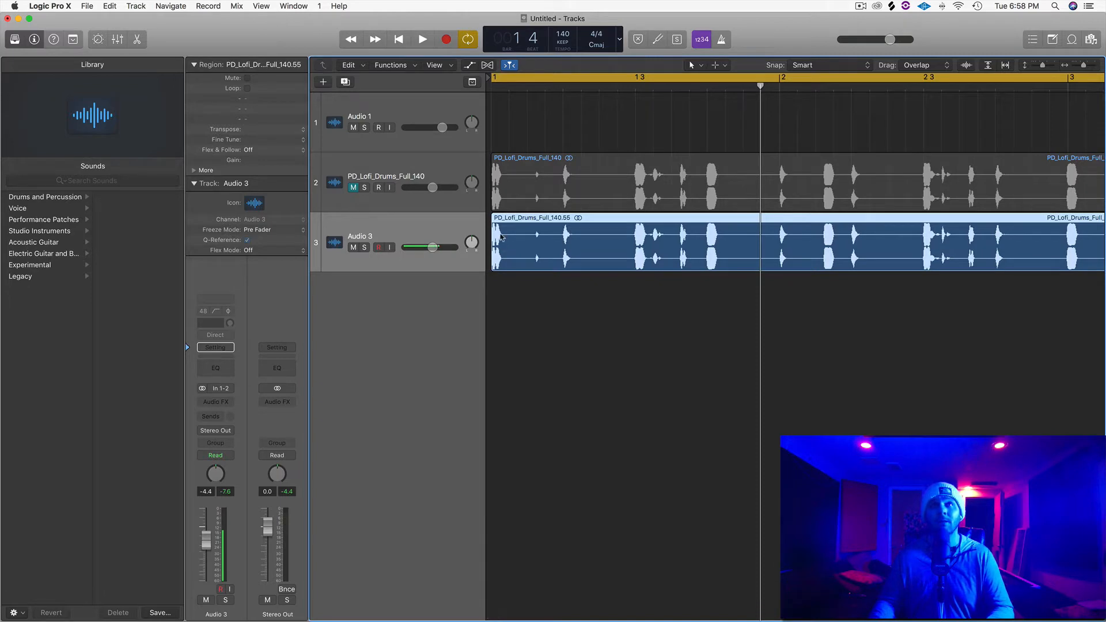
pyautogui.hscroll(-3, 500, 236)
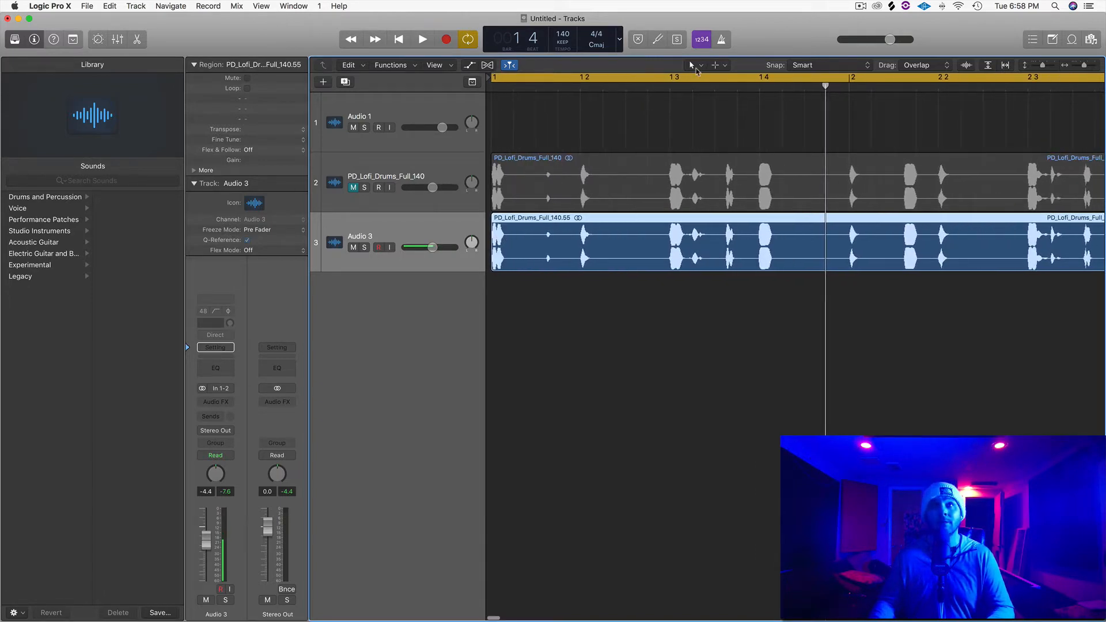
pyautogui.click(696, 65)
pyautogui.click(718, 79)
pyautogui.click(718, 65)
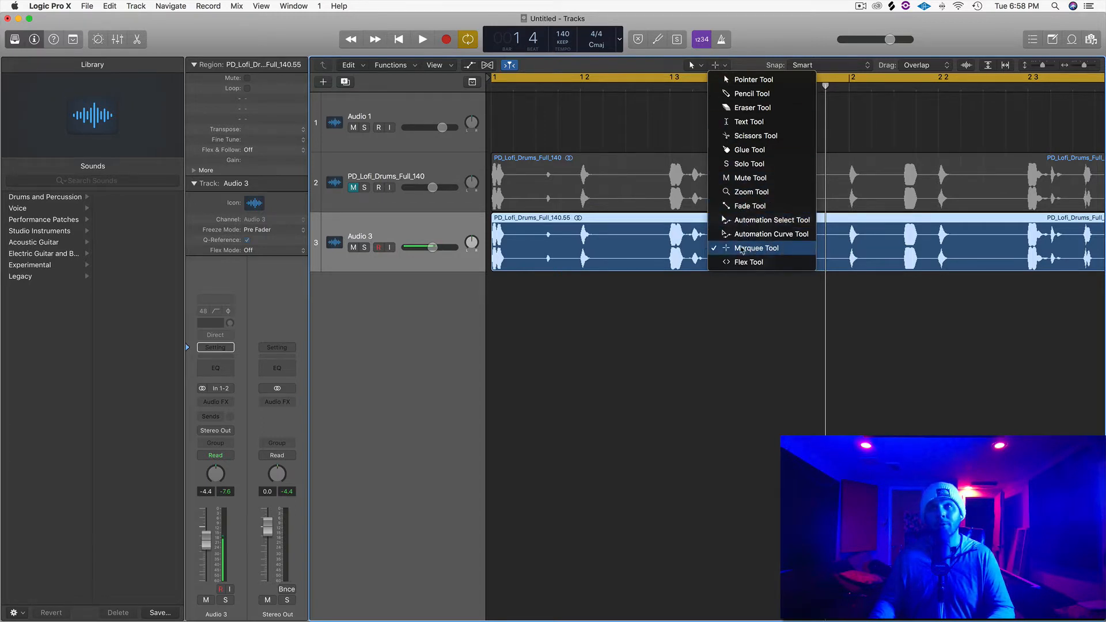
pyautogui.click(618, 238)
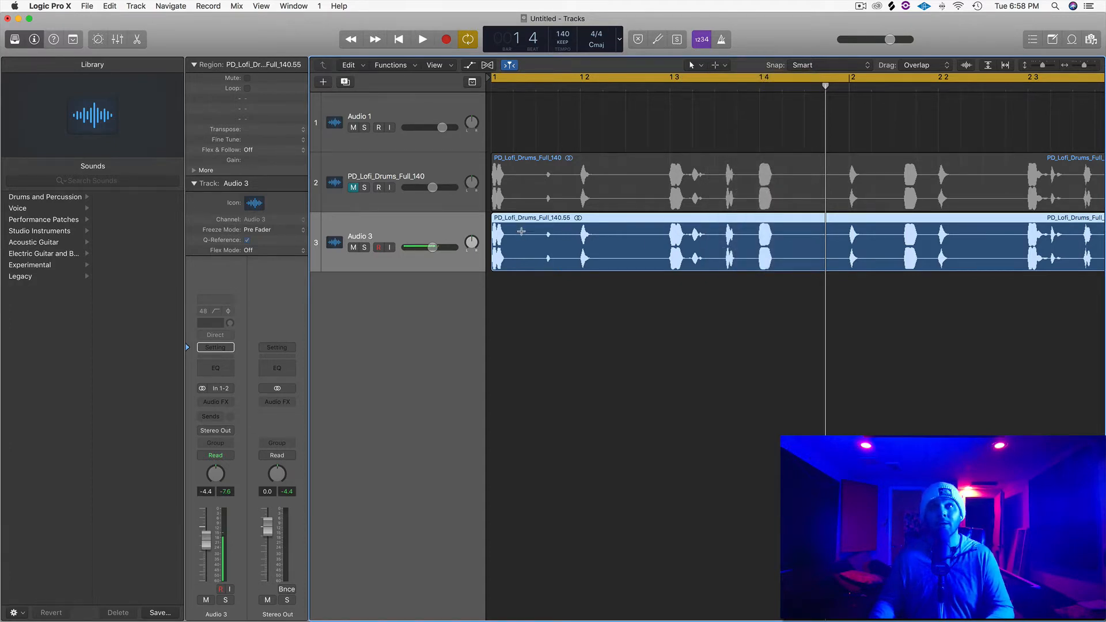
# Step: Try splitting the copied drum region shortly after its first hit with the Marquee tool, and undo the split
pyautogui.click(522, 232)
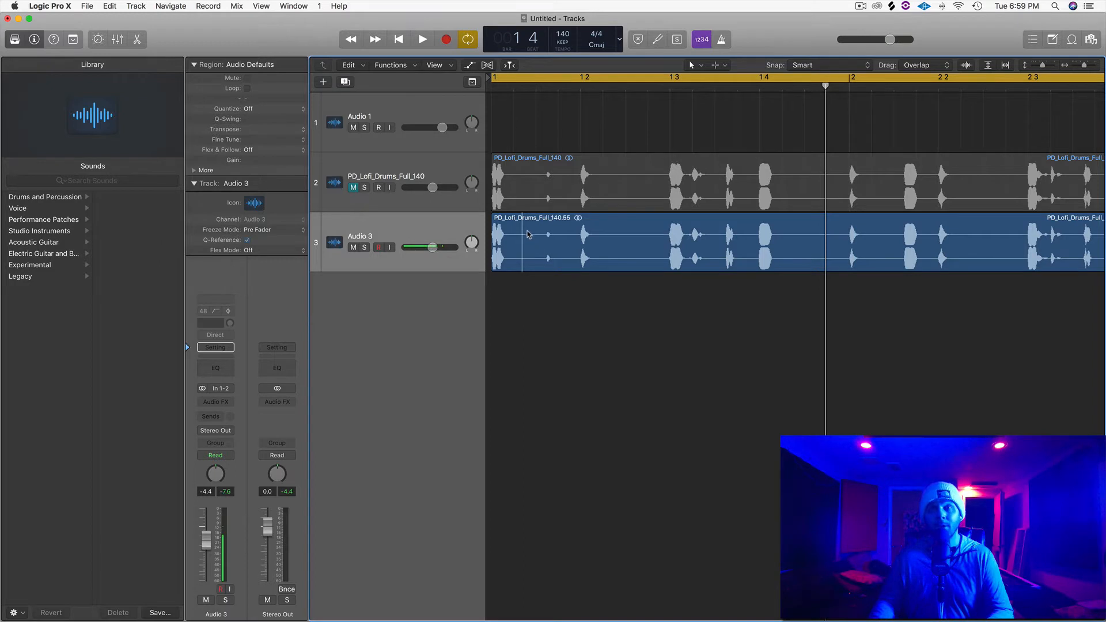
pyautogui.hscroll(1, 522, 232)
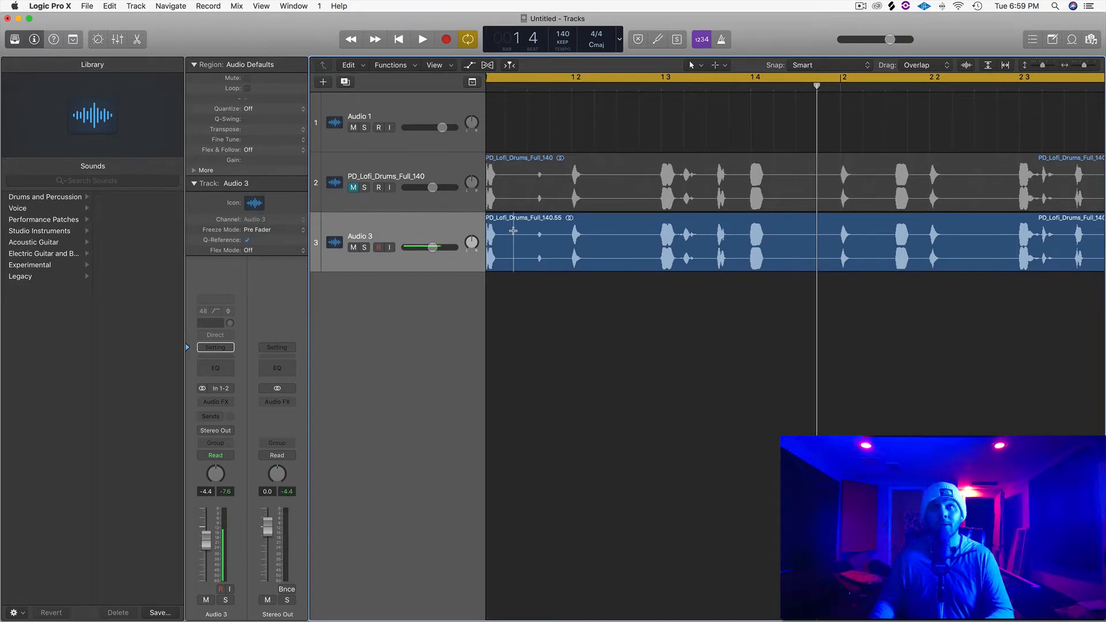
pyautogui.click(513, 231)
pyautogui.hscroll(-1, 513, 230)
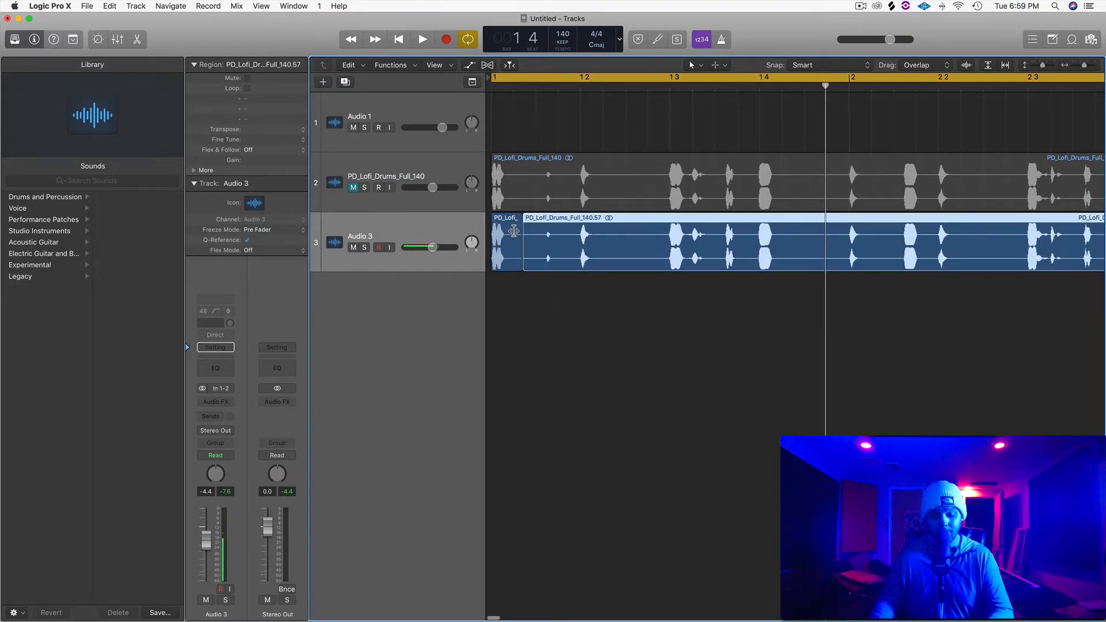
pyautogui.press('super+z')
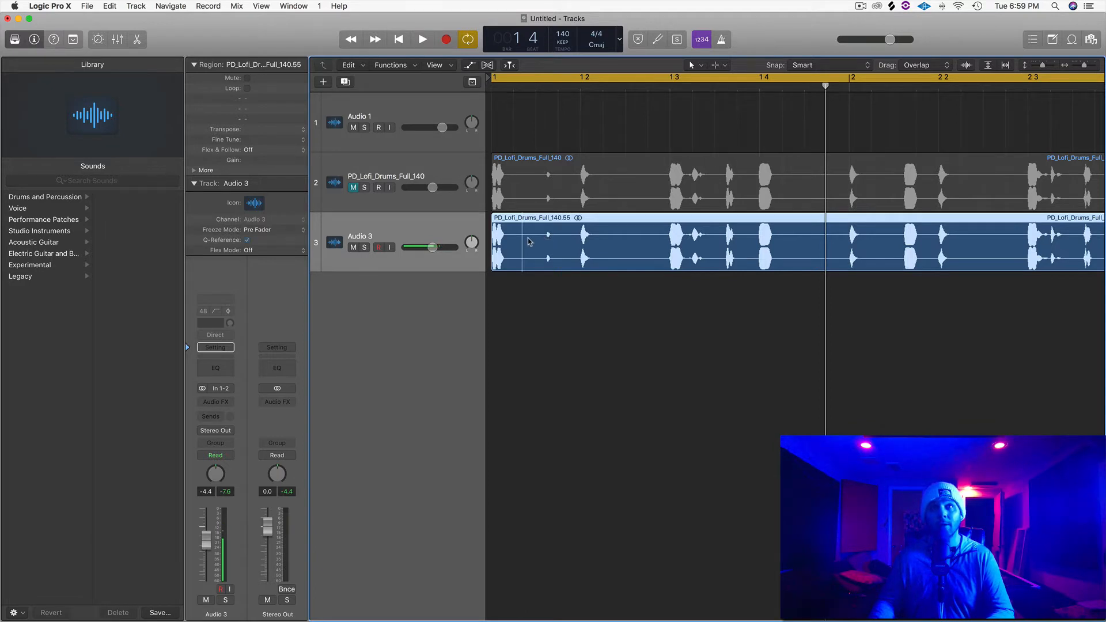
# Step: Play the copied drum region from the marquee marker, moving the marker between transients in bar 1
pyautogui.press('space')
pyautogui.press('space')
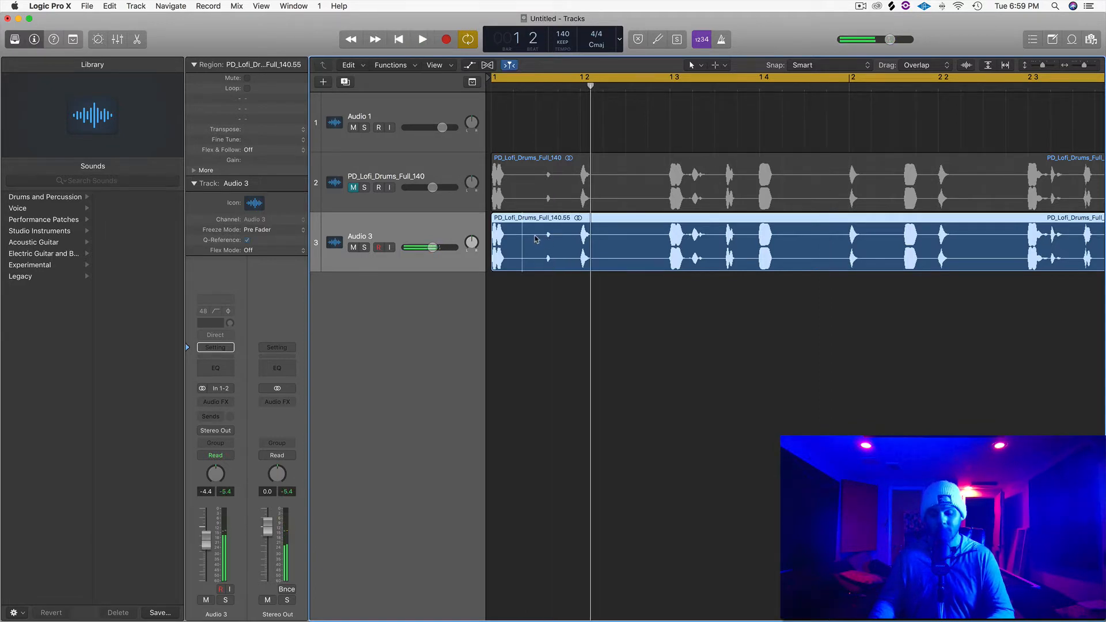
pyautogui.click(515, 239)
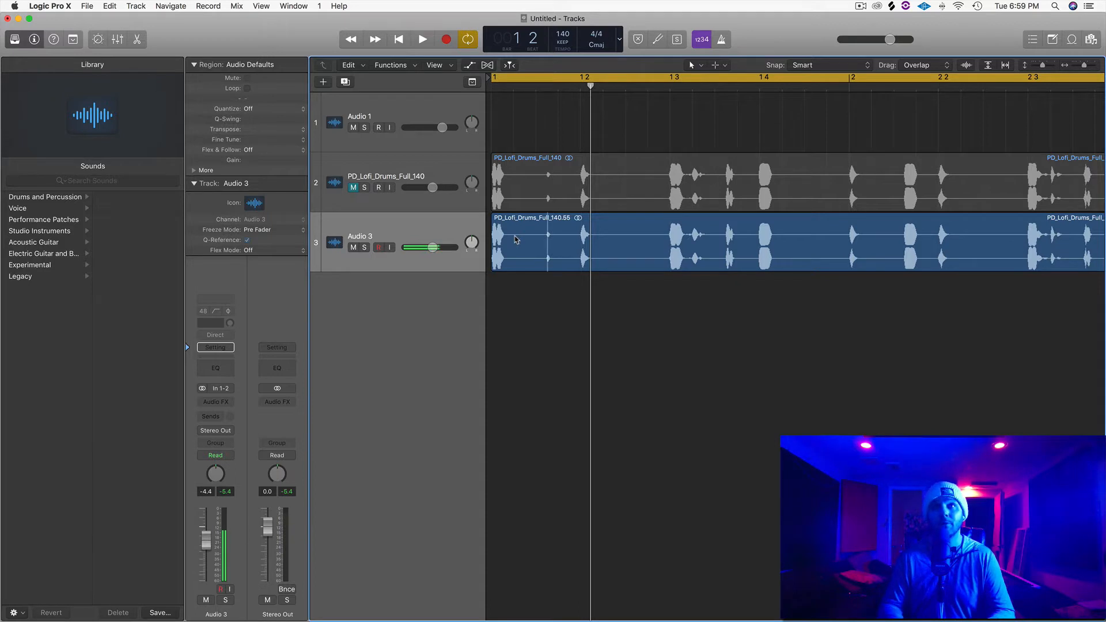
pyautogui.press('space')
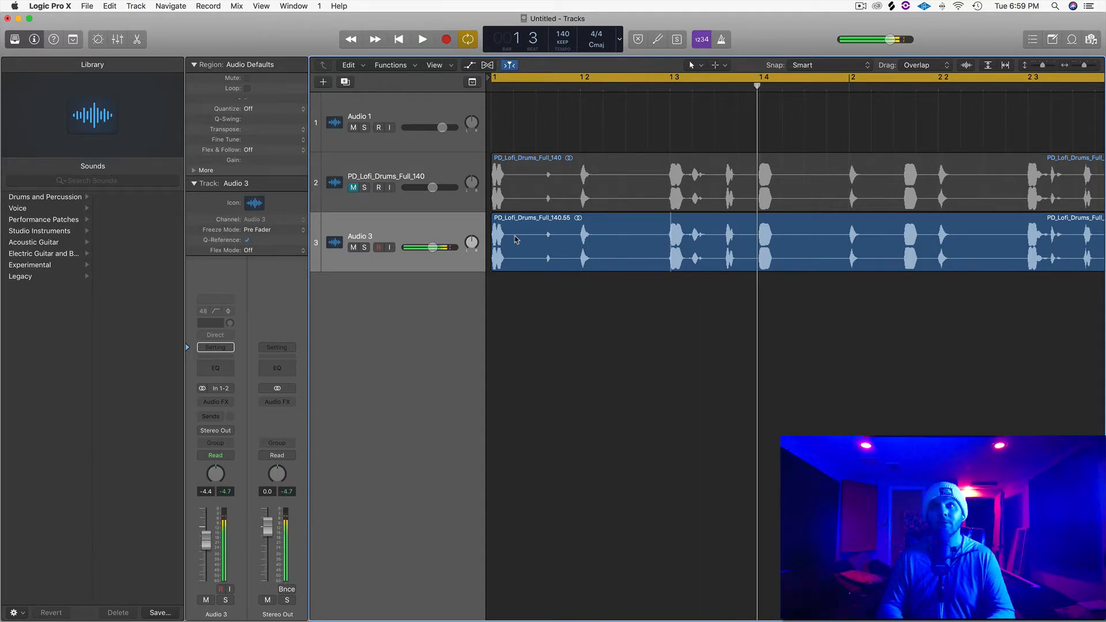
pyautogui.press('Left')
pyautogui.press('space')
pyautogui.press('space')
# Step: Split the copied drum region at the small second transient in bar 1 and select the first piece
pyautogui.press('Left')
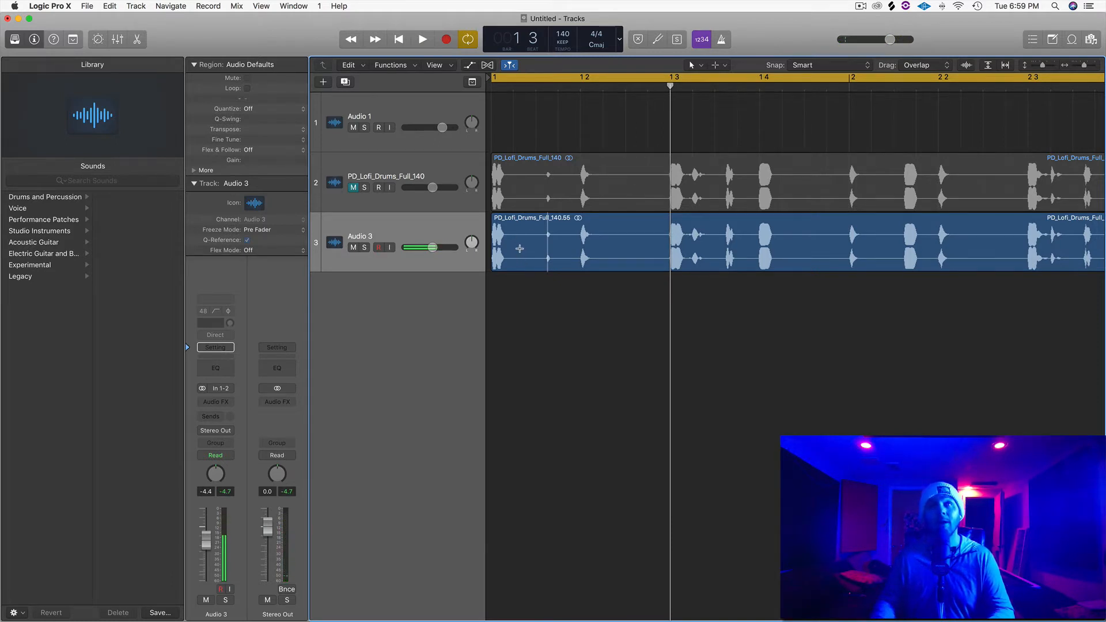
pyautogui.click(519, 248)
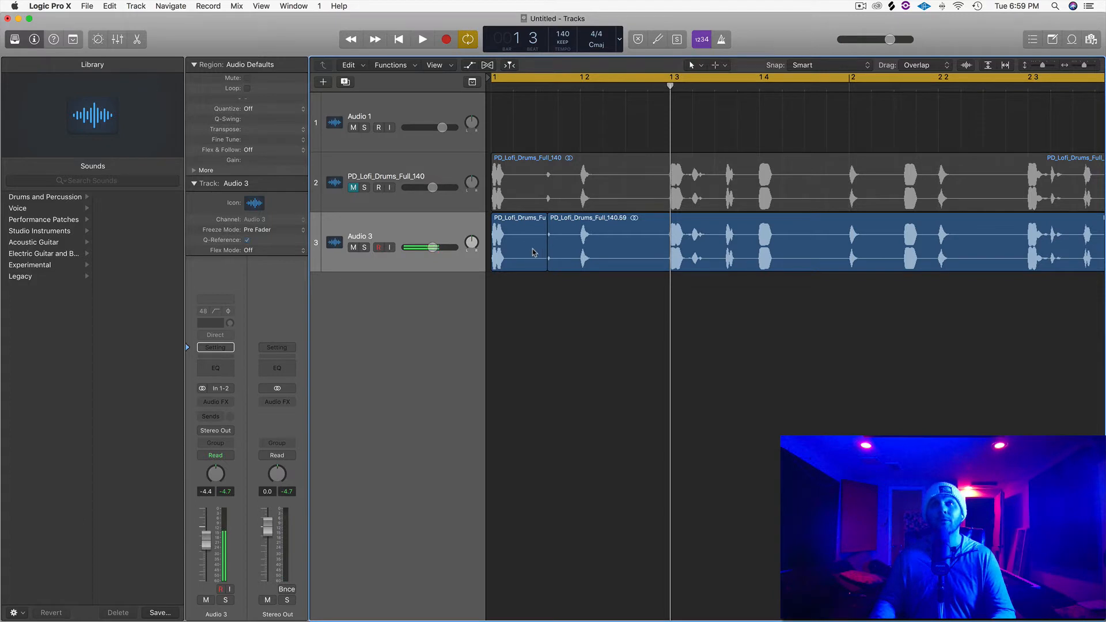
pyautogui.click(532, 252)
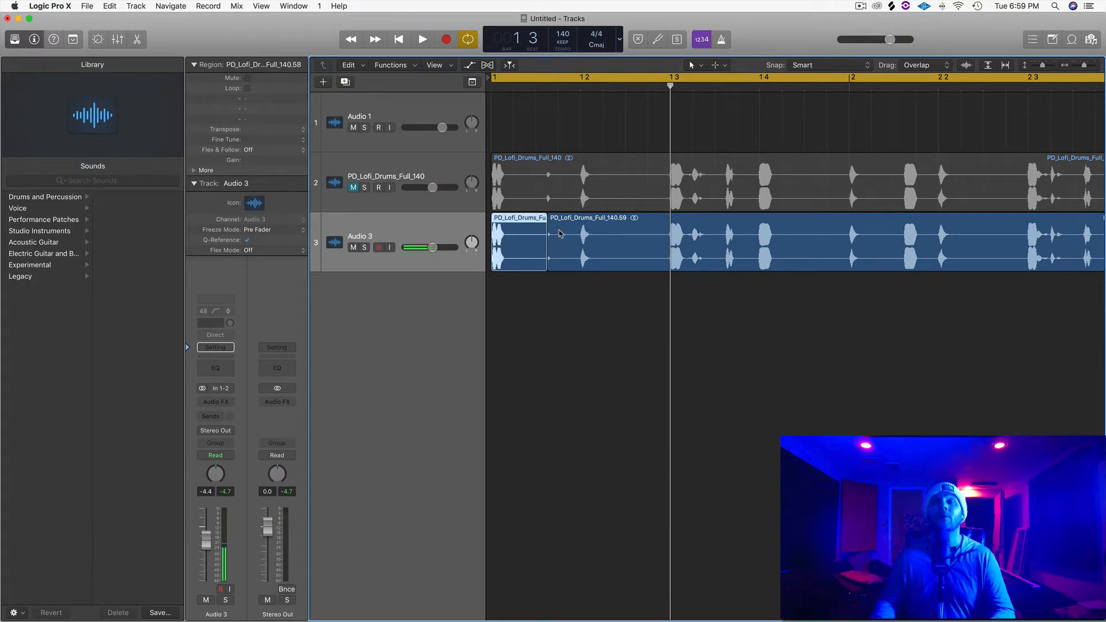
# Step: Play from a marquee marker just before beat 3 of bar 1 and split the copied drum region at the beat 3 transient
pyautogui.click(661, 230)
pyautogui.press('space')
pyautogui.press('space')
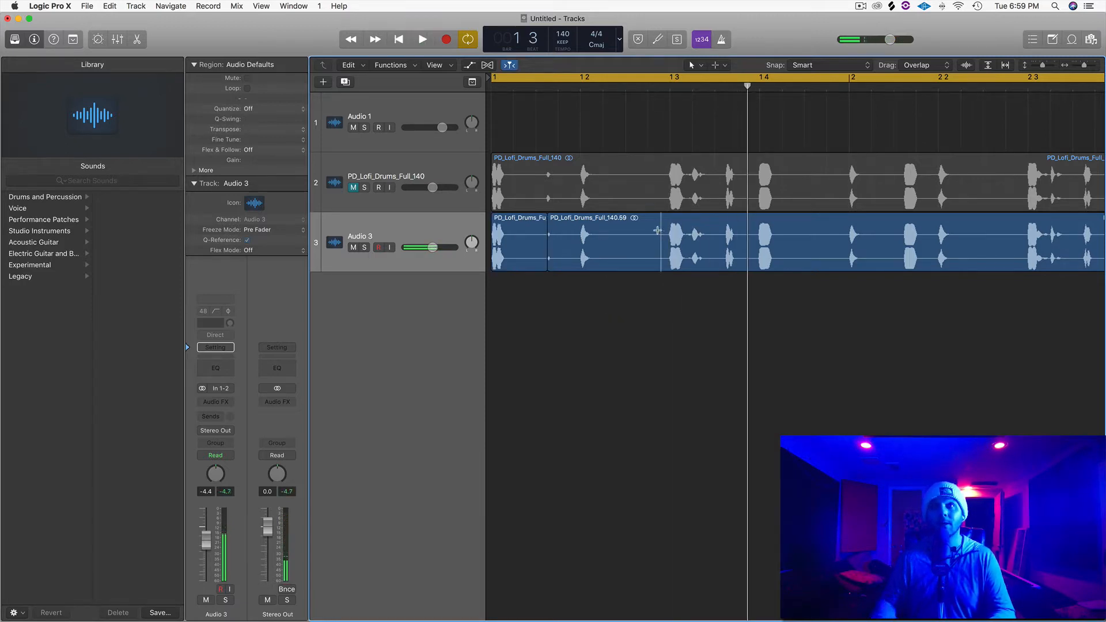
pyautogui.keyDown('super'); pyautogui.click(658, 231); pyautogui.keyUp('super')
pyautogui.press('Right')
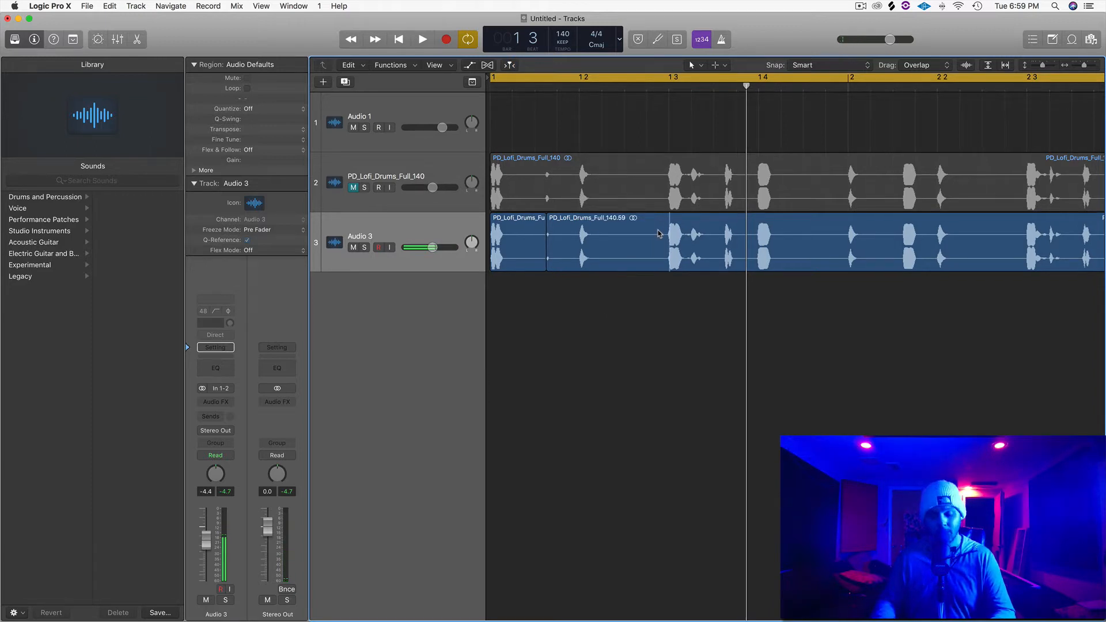
pyautogui.press('super+t')
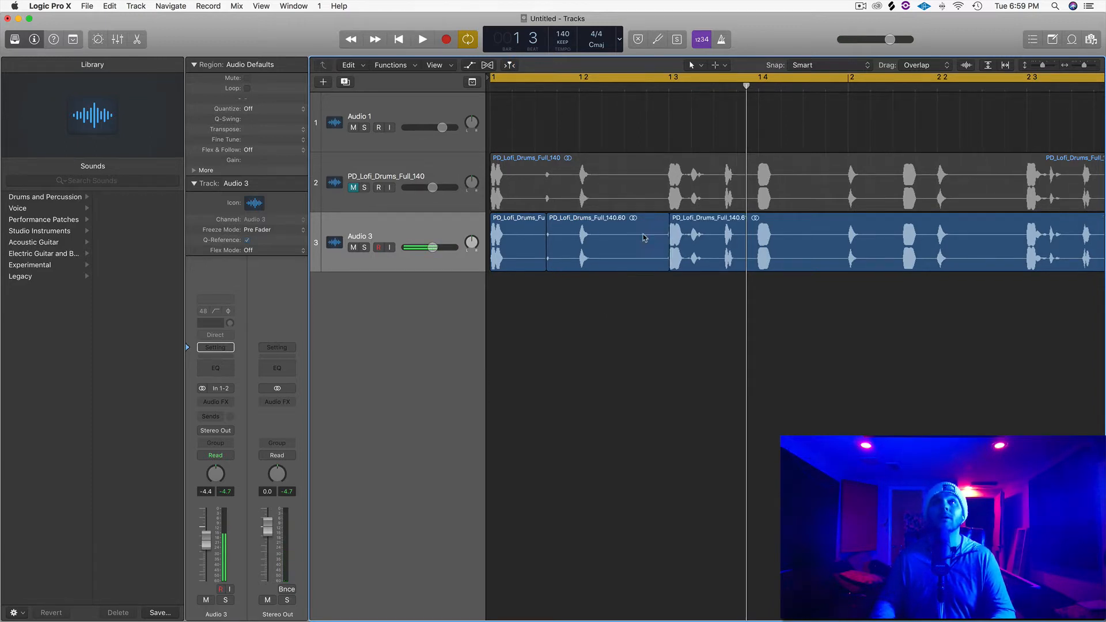
pyautogui.click(626, 247)
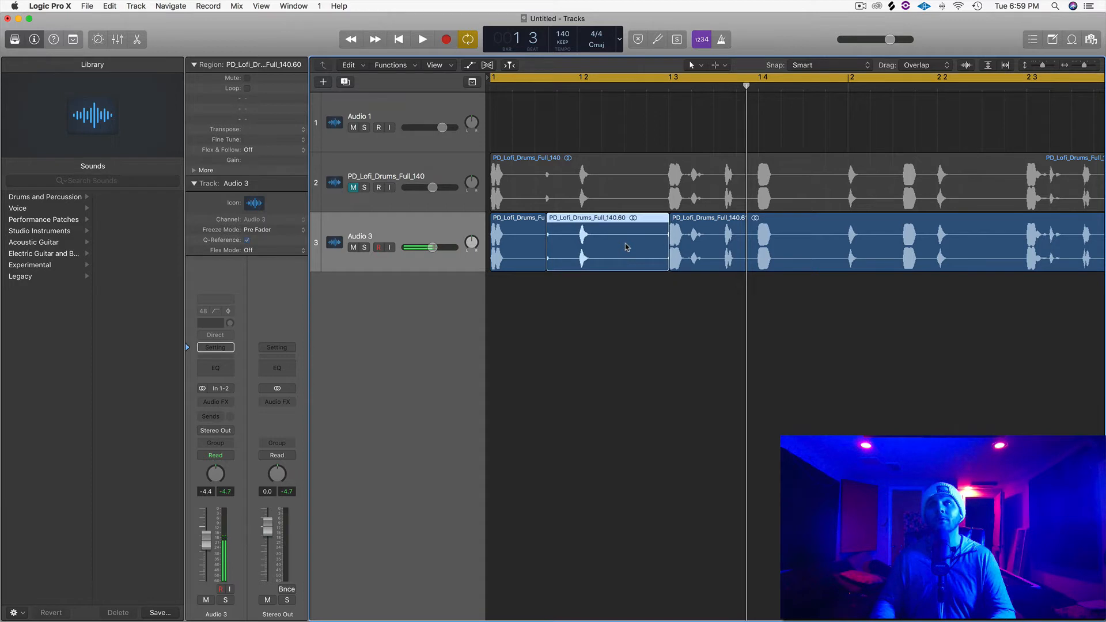
# Step: Split the middle piece on Audio 3 at the beat 2 transient and delete the short piece before it
pyautogui.click(565, 230)
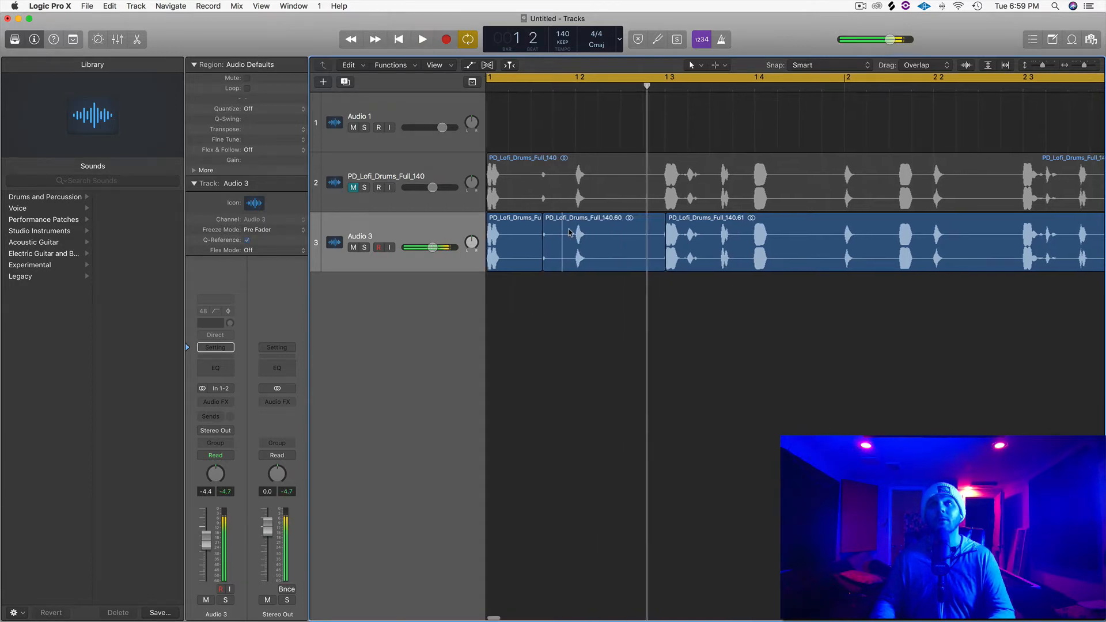
pyautogui.hscroll(1, 569, 235)
pyautogui.hscroll(1, 569, 235)
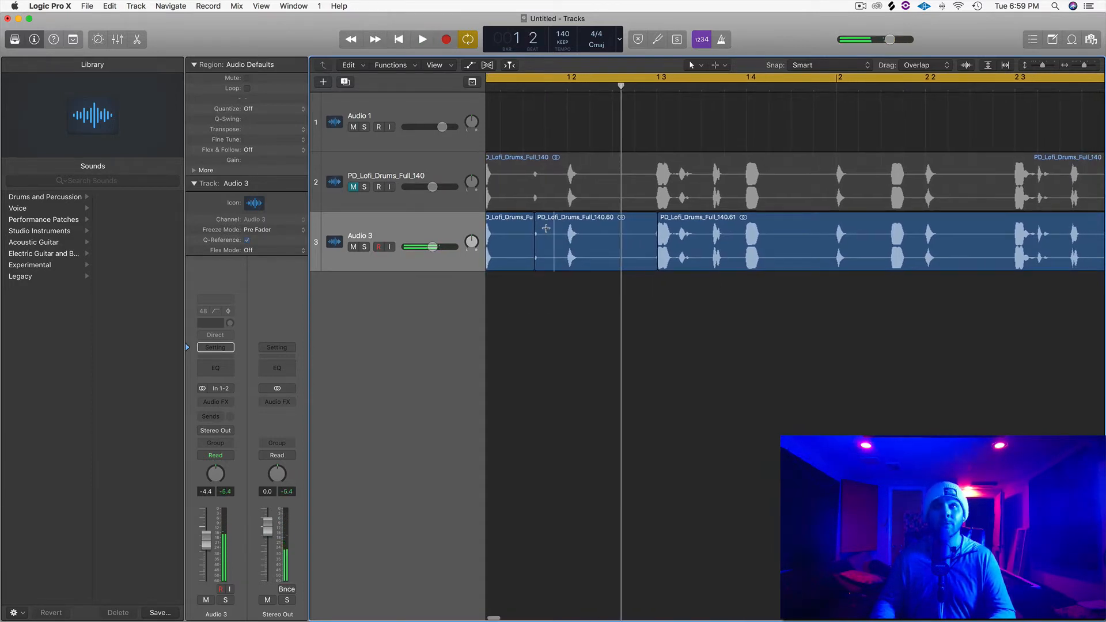
pyautogui.click(550, 228)
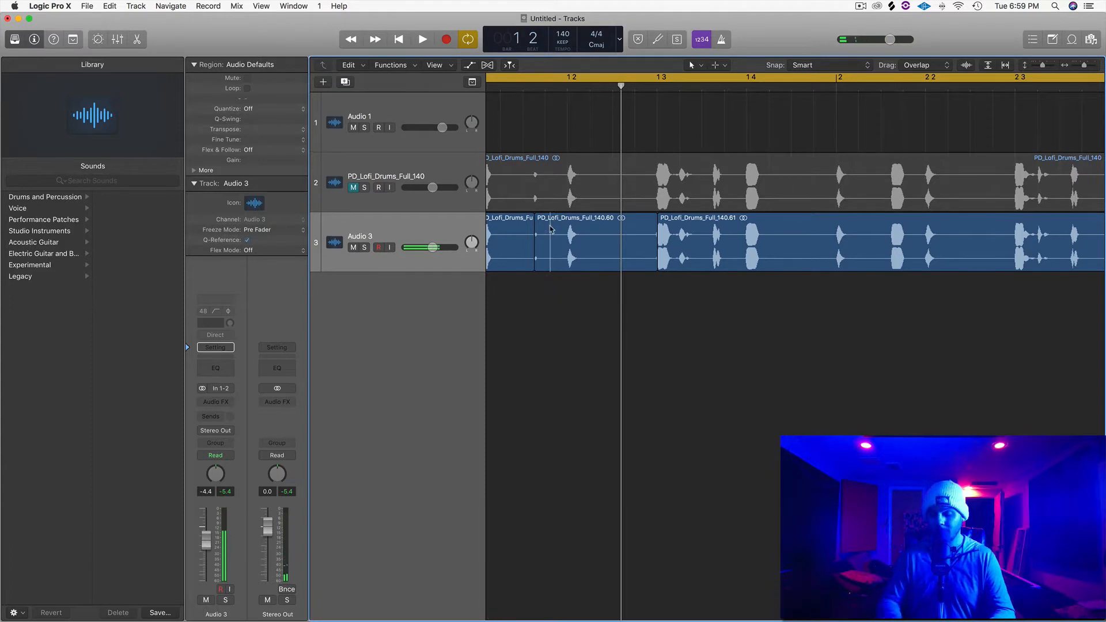
pyautogui.press('Right')
pyautogui.click(549, 228)
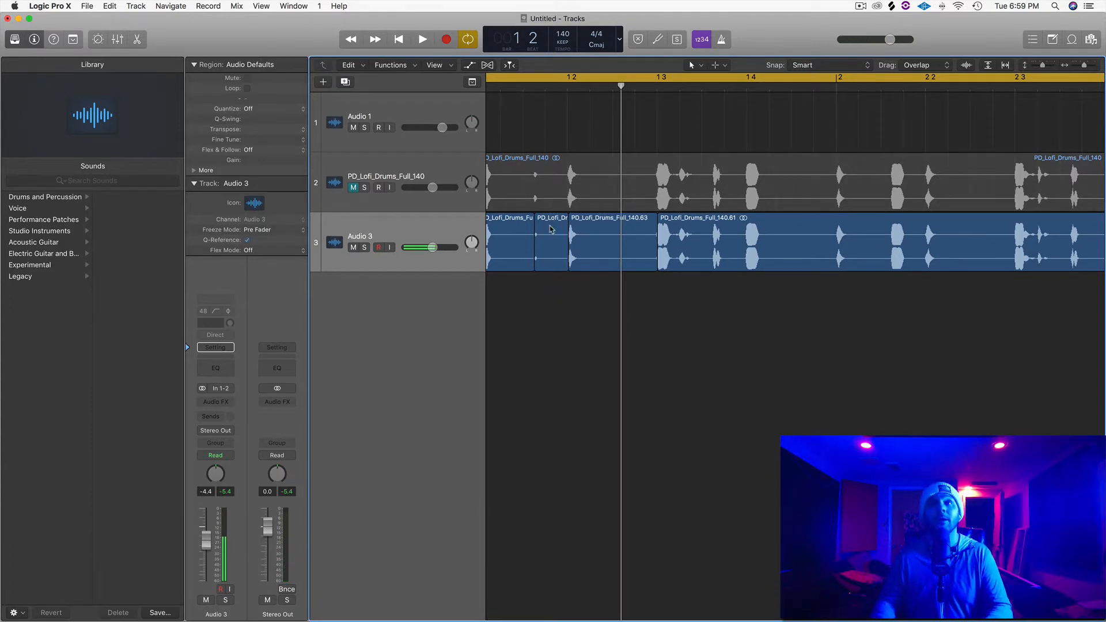
pyautogui.click(550, 233)
pyautogui.press('Delete')
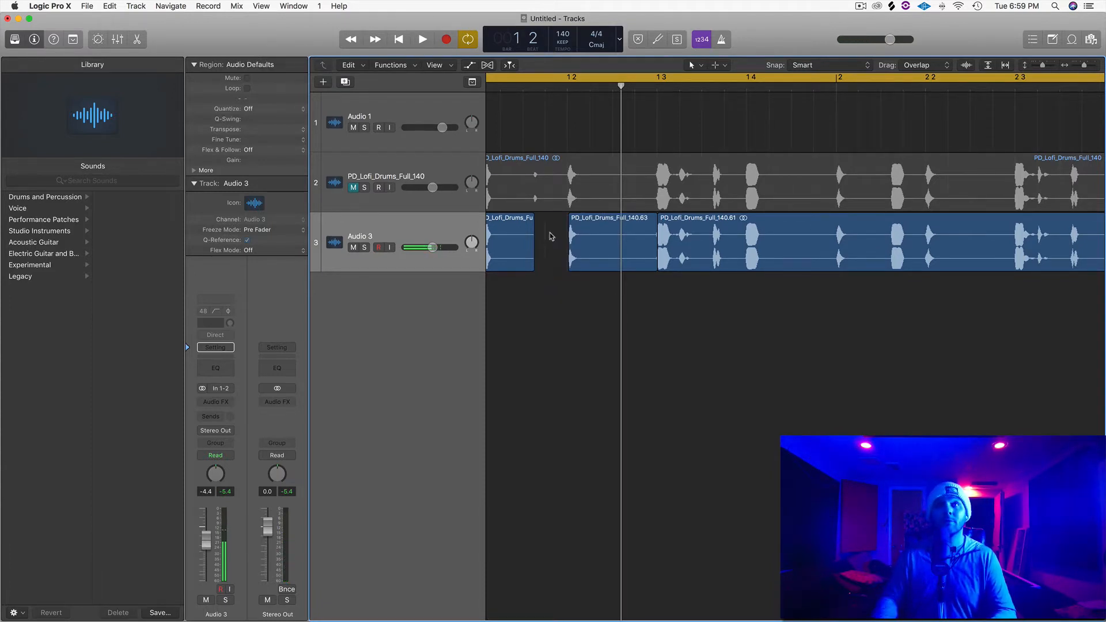
# Step: Set the cycle range to the first piece and audition it, and repeat this for the piece starting at beat 2
pyautogui.hscroll(-2, 562, 259)
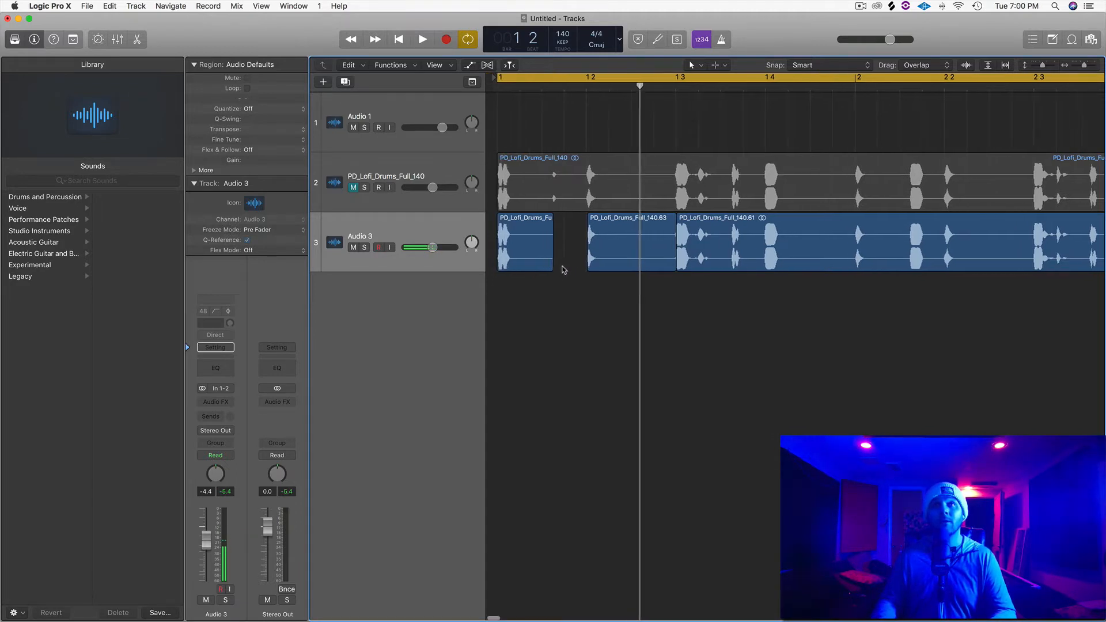
pyautogui.click(533, 246)
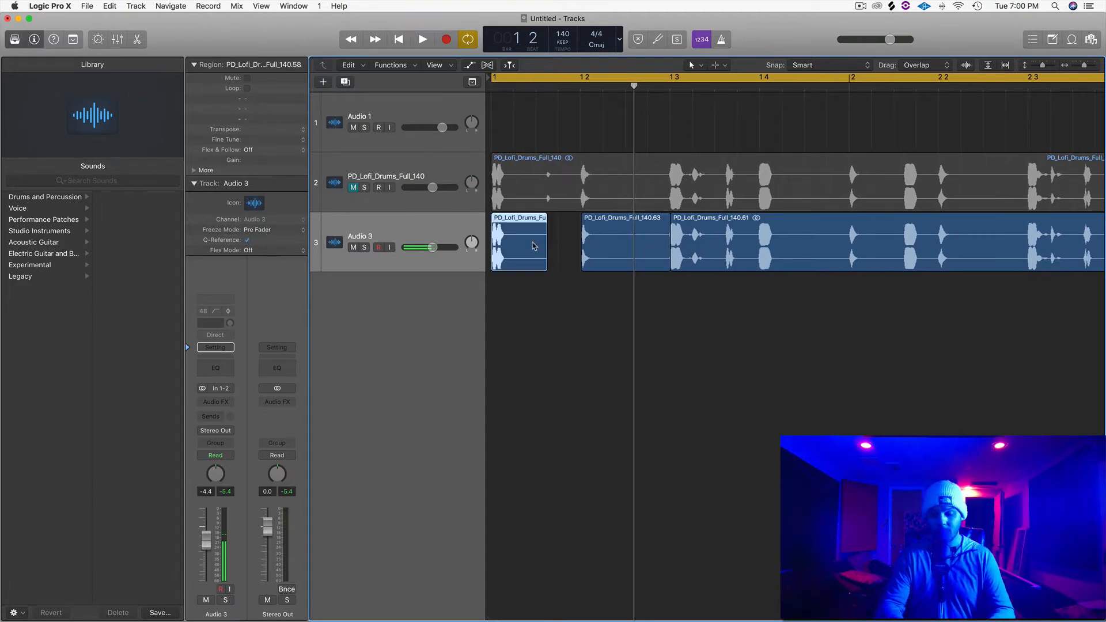
pyautogui.press('super+u')
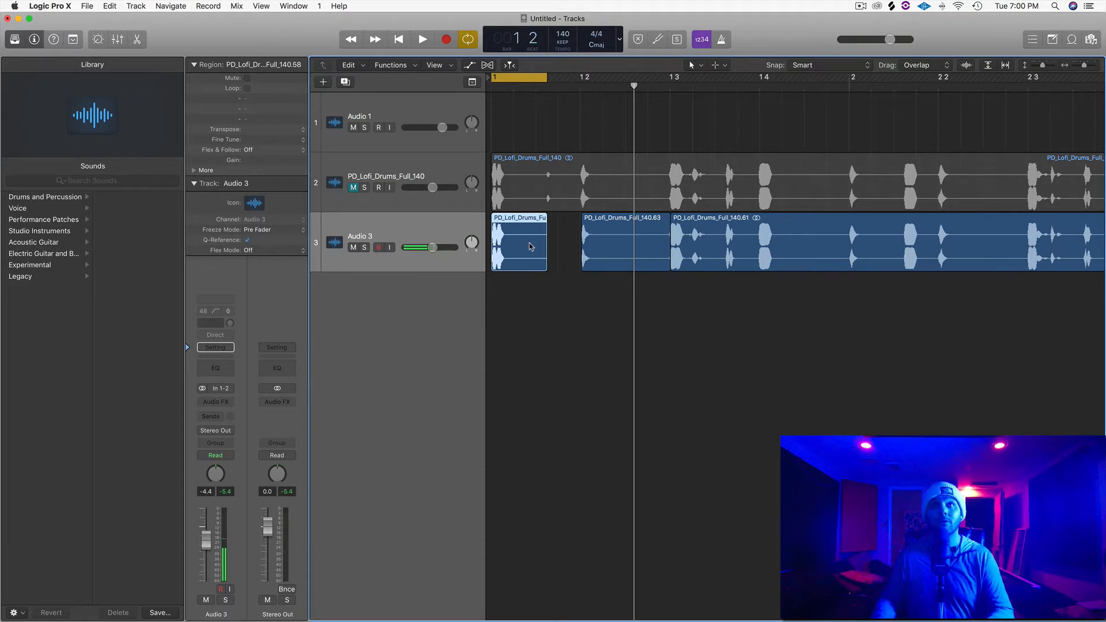
pyautogui.press('space')
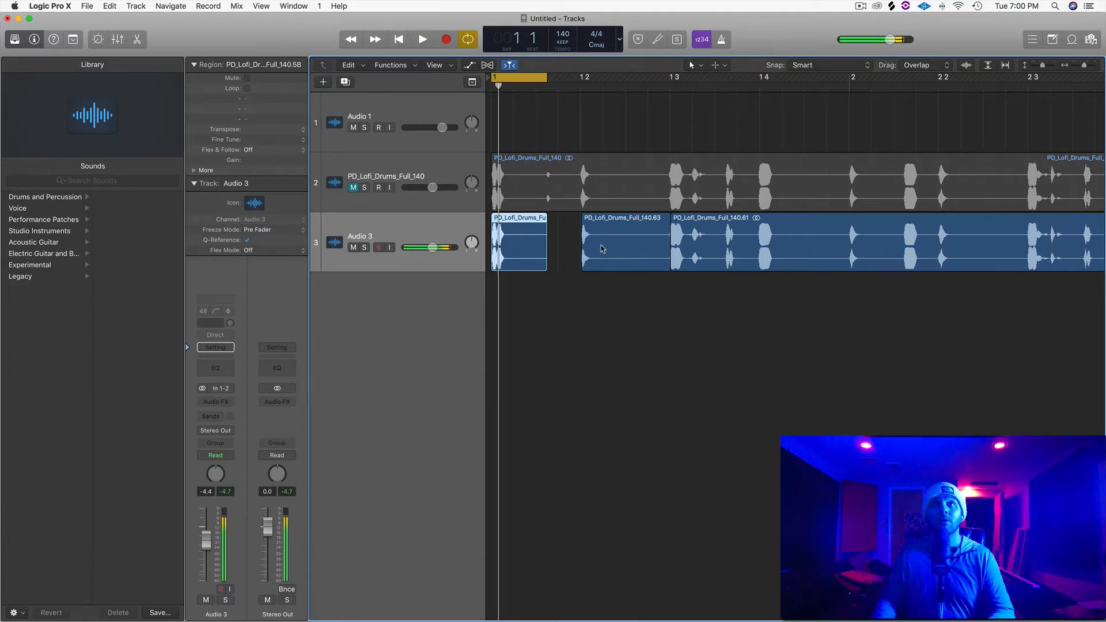
pyautogui.click(602, 248)
pyautogui.press('super+u')
pyautogui.press('space')
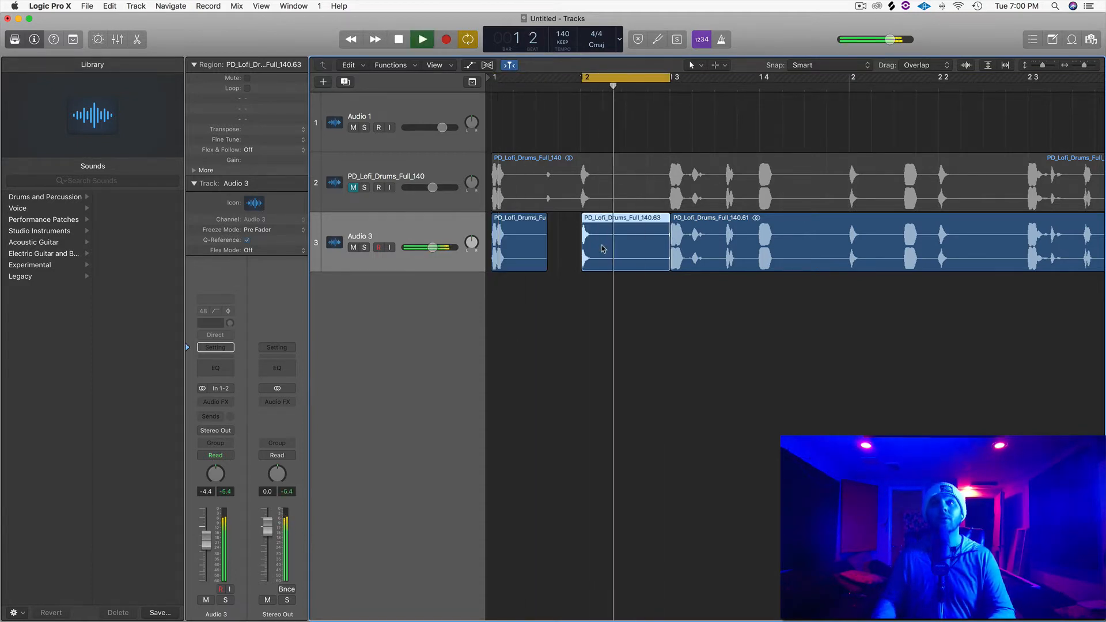
pyautogui.press('space')
# Step: Split the remaining long drum region at the transient just after the beat 3 hit
pyautogui.click(687, 235)
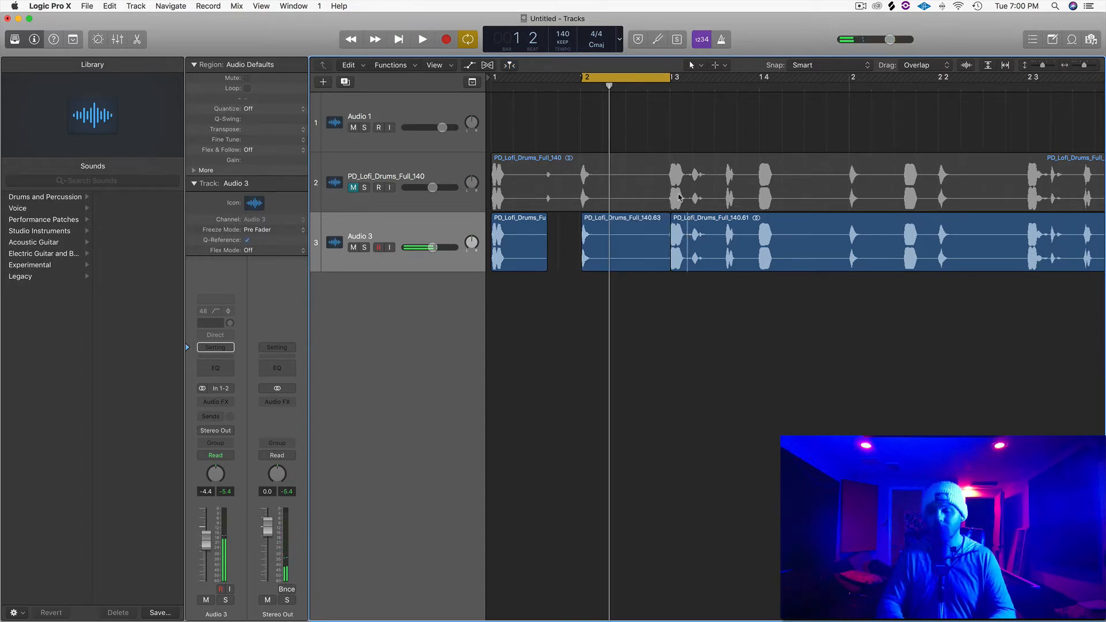
pyautogui.hscroll(3, 679, 197)
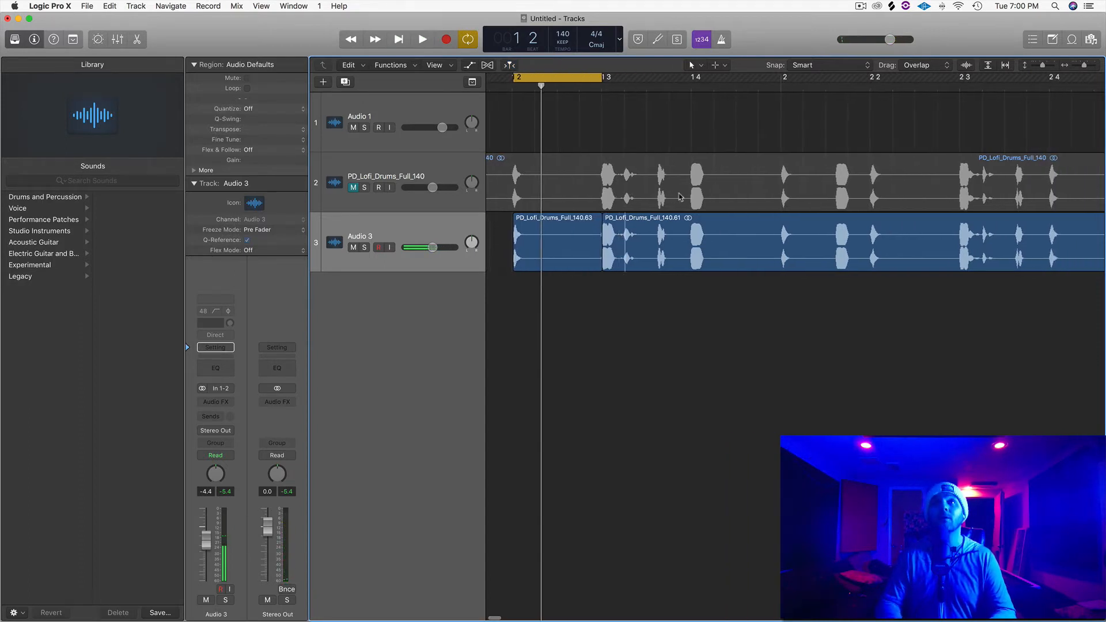
pyautogui.press('super+t')
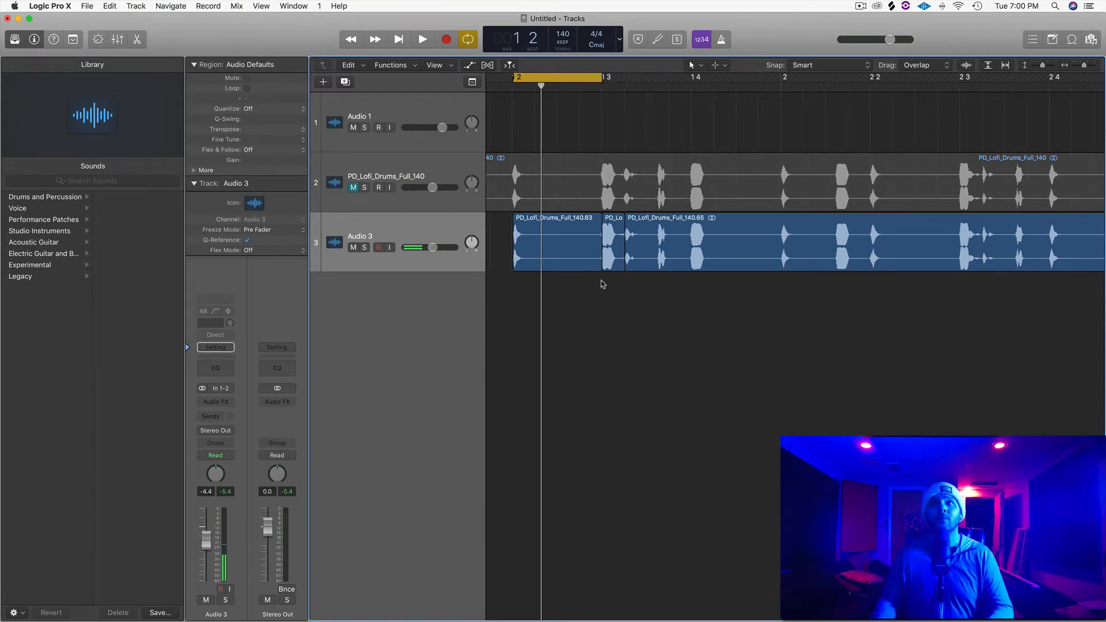
# Step: Delete the long remainder of the copied drum loop after the short beat 3 piece
pyautogui.press('super+Left')
pyautogui.press('super+Left')
pyautogui.press('super+Left')
pyautogui.press('super+Left')
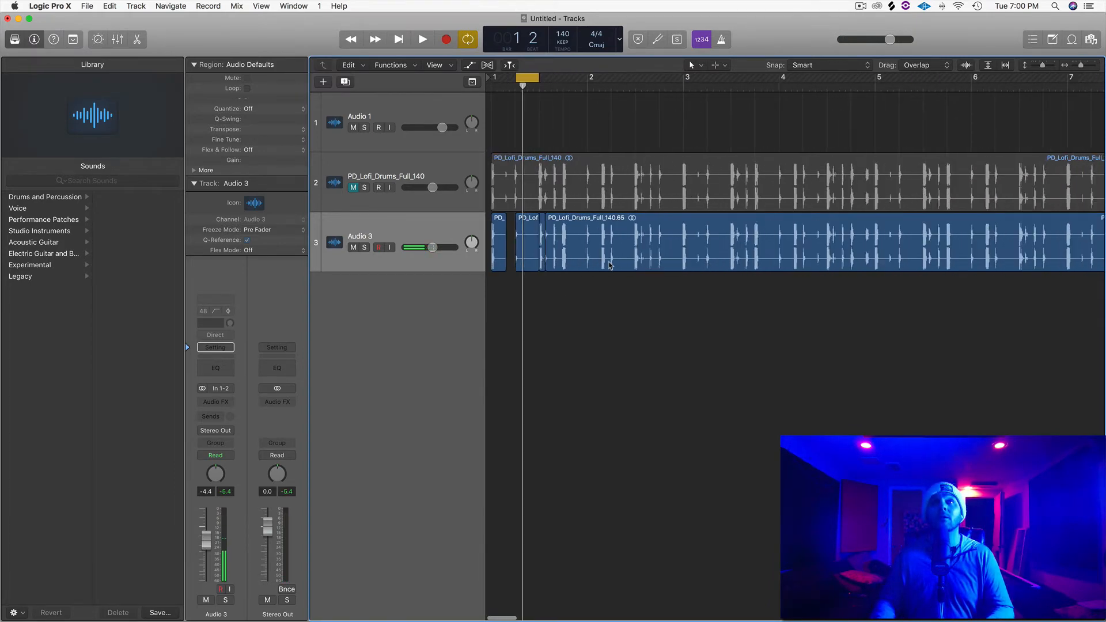
pyautogui.hscroll(-1, 591, 259)
pyautogui.click(591, 260)
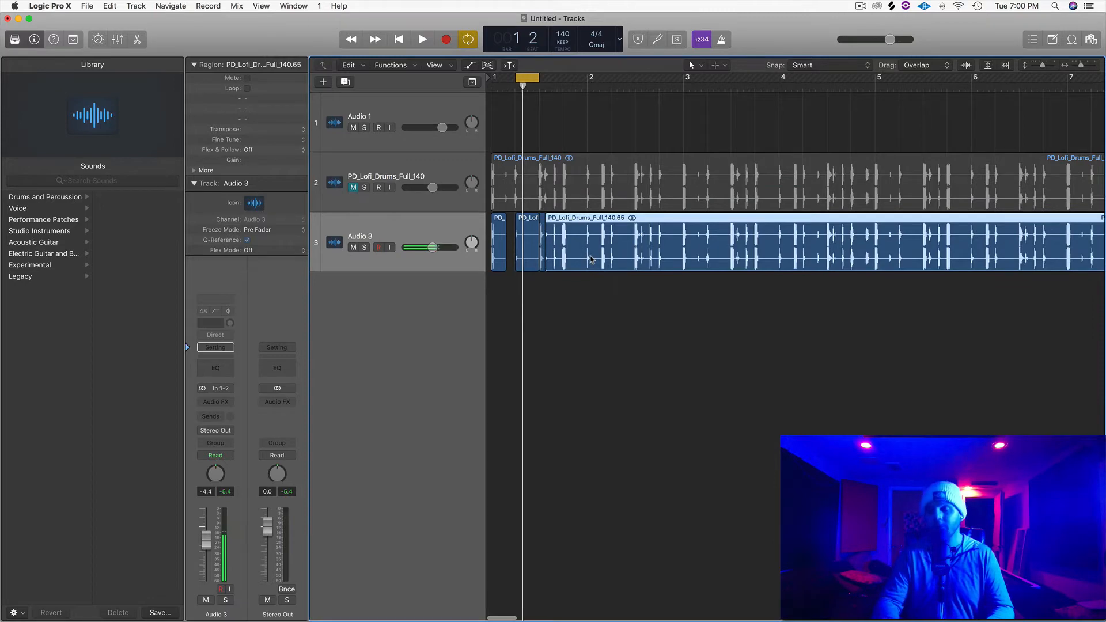
pyautogui.press('Delete')
# Step: Set the cycle range to the short beat 3 piece on Audio 3 and audition it
pyautogui.press('super+Right')
pyautogui.press('super+Right')
pyautogui.press('super+Left')
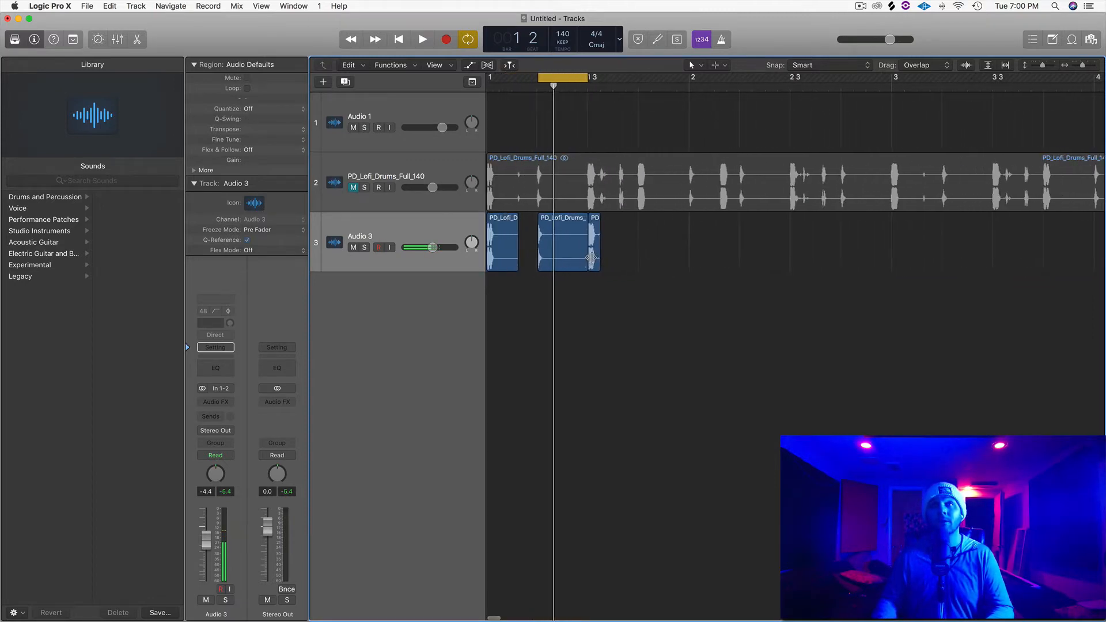
pyautogui.click(594, 257)
pyautogui.press('super+u')
pyautogui.press('space')
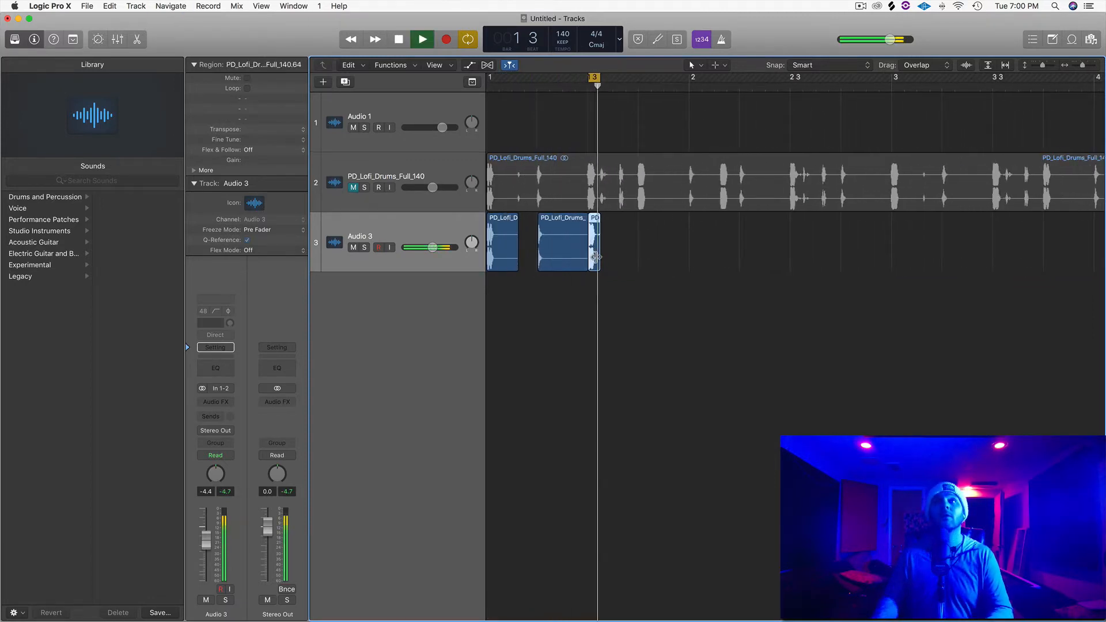
pyautogui.press('space')
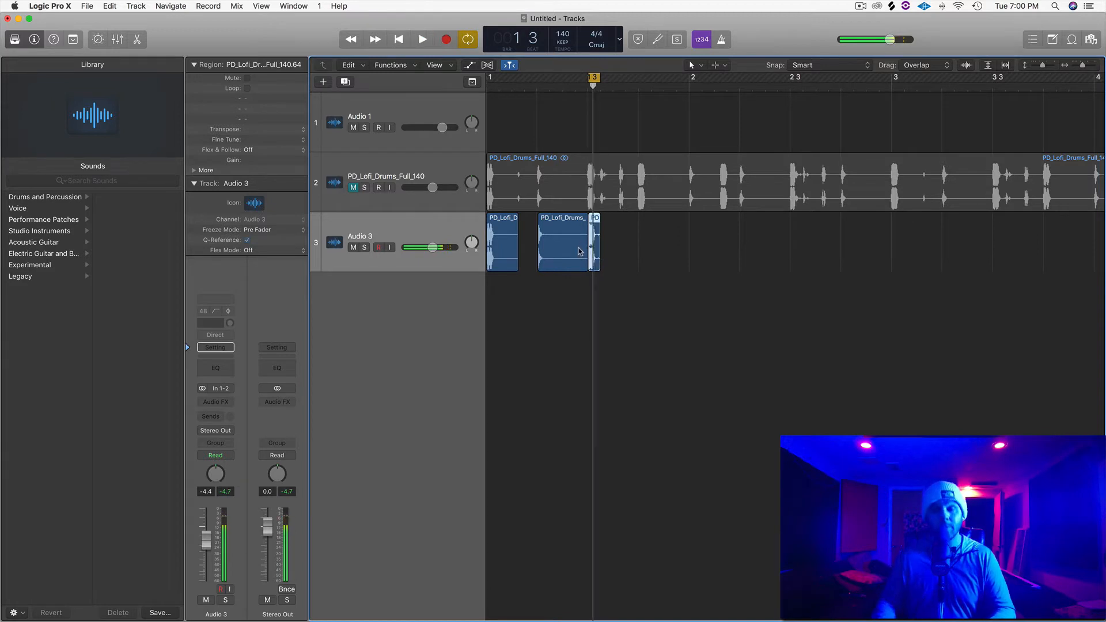
pyautogui.press('super+Right')
pyautogui.press('super+Right')
pyautogui.press('super+Right')
pyautogui.hscroll(-7, 580, 252)
pyautogui.press('super+Up')
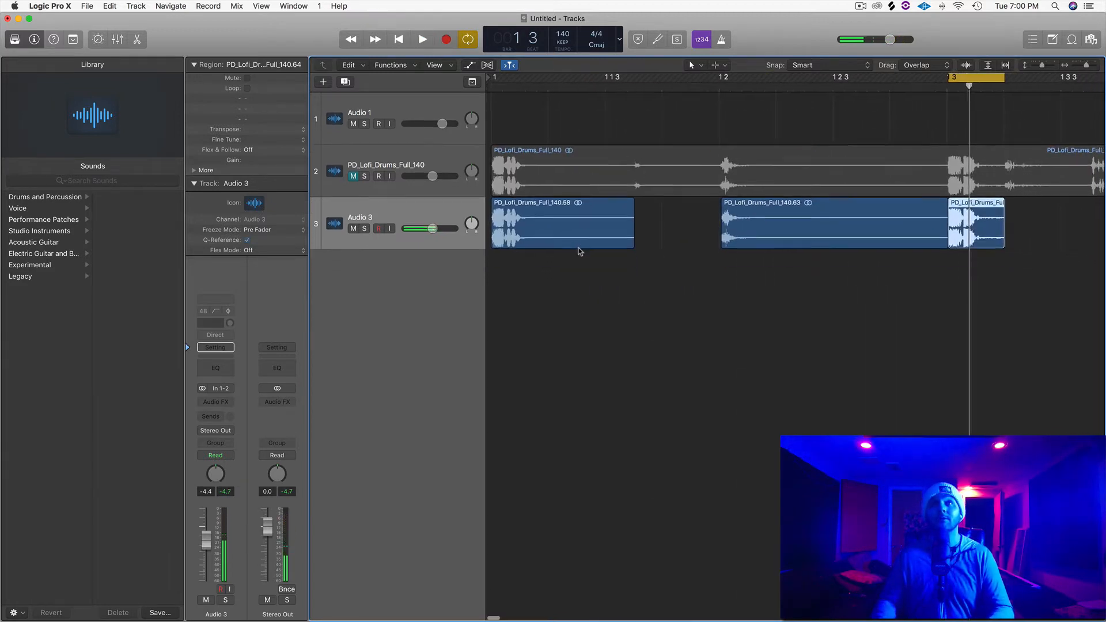
pyautogui.press('super+Left')
pyautogui.press('super+Left')
pyautogui.press('super+Left')
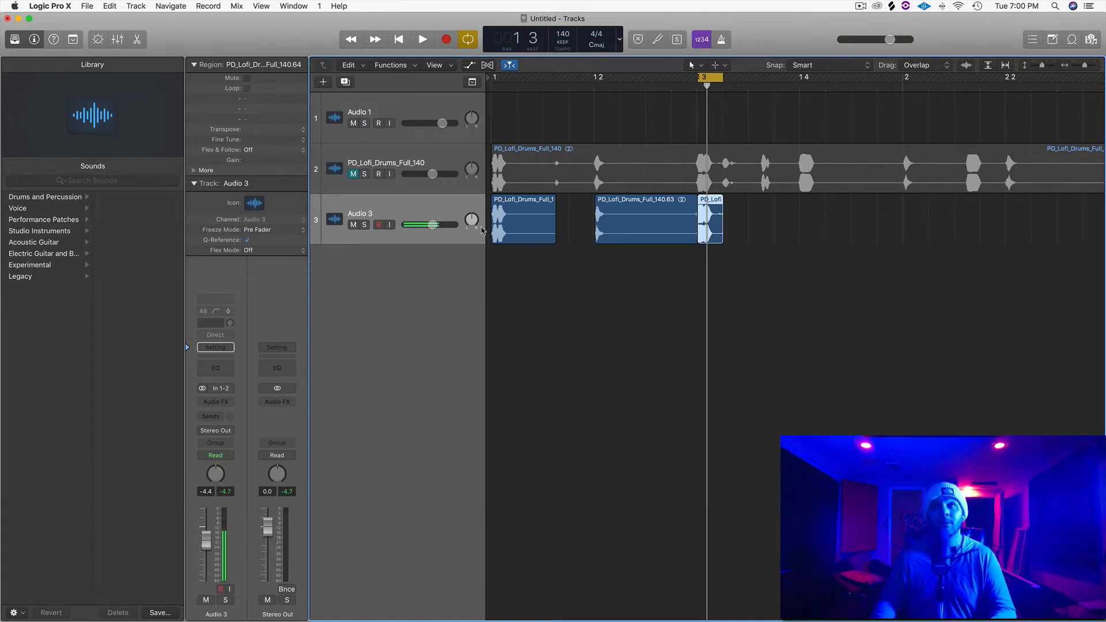
# Step: Color the first drum piece orange, the short beat 3 piece yellow and the beat 2 piece purple
pyautogui.click(523, 233)
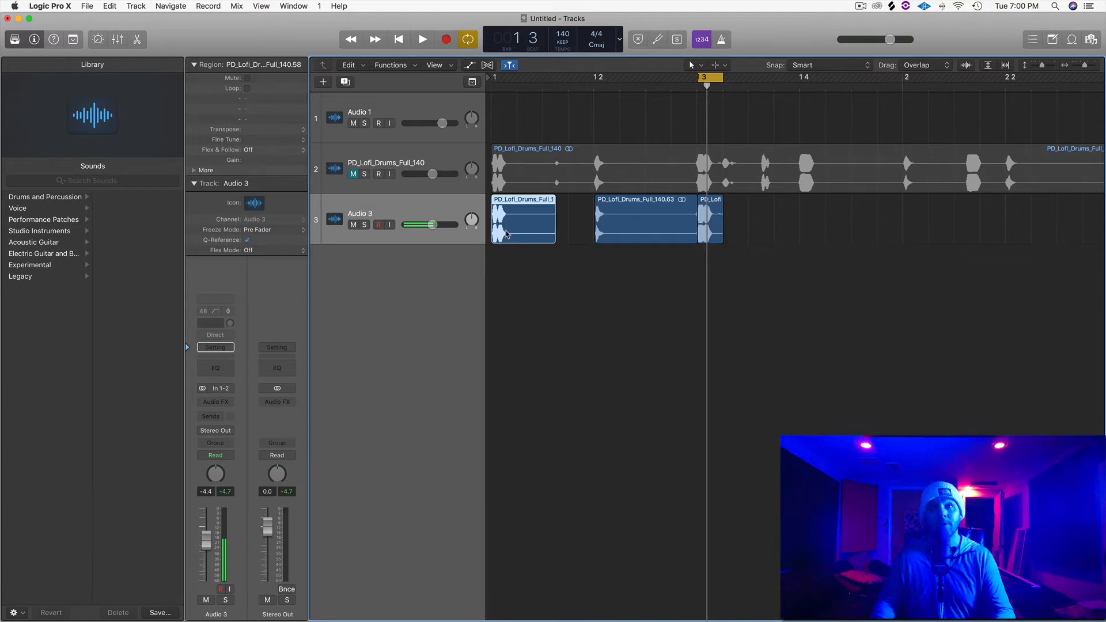
pyautogui.hotkey('alt', 'c')
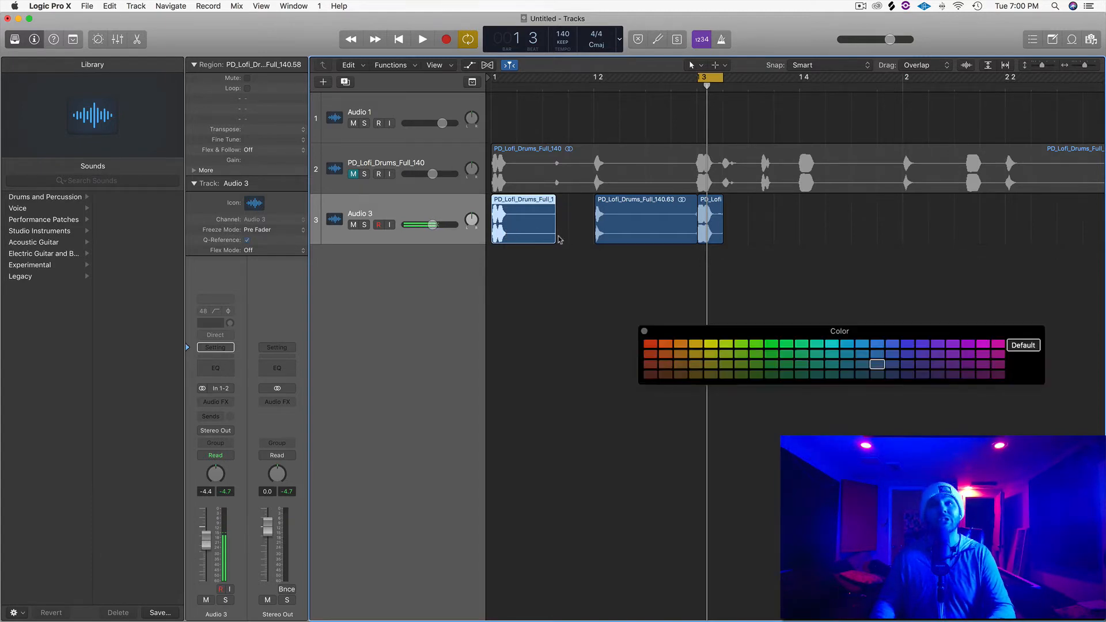
pyautogui.click(666, 346)
pyautogui.click(707, 226)
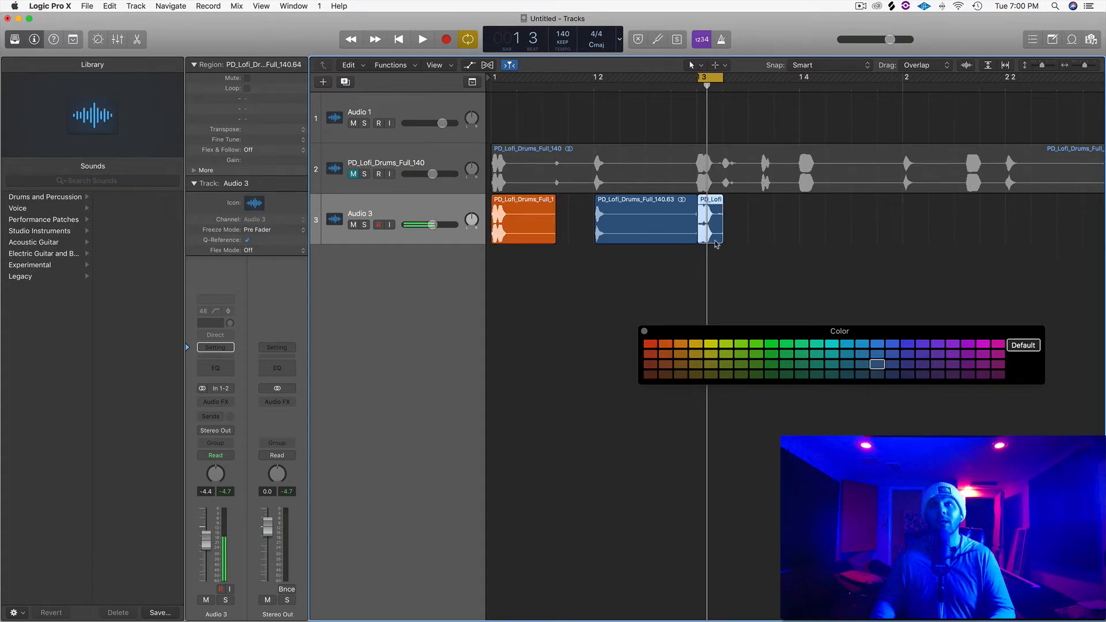
pyautogui.click(712, 345)
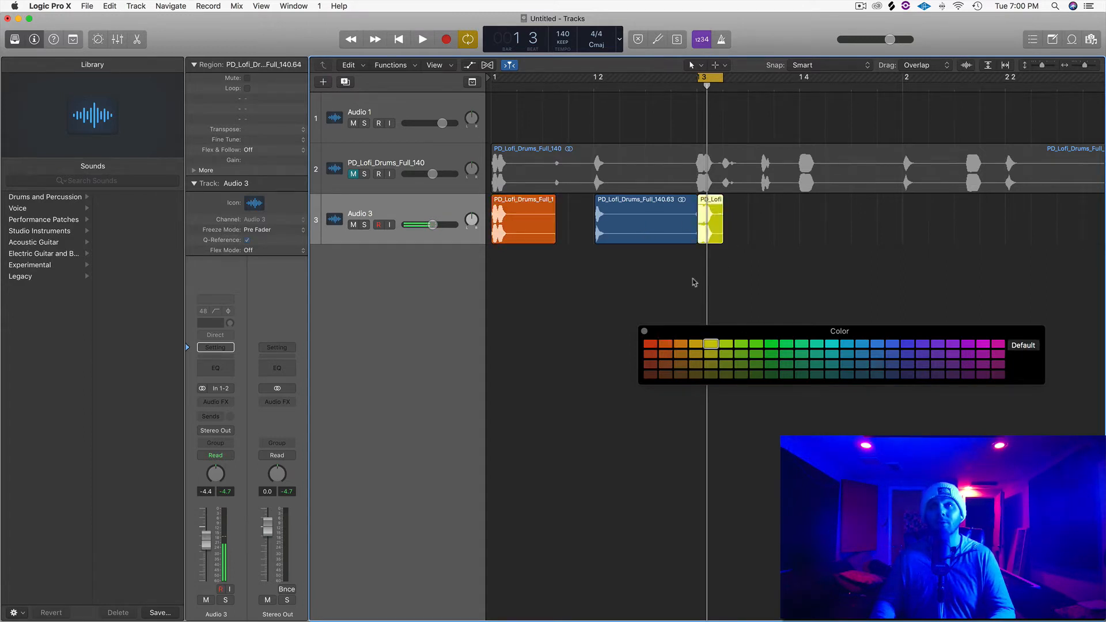
pyautogui.click(657, 227)
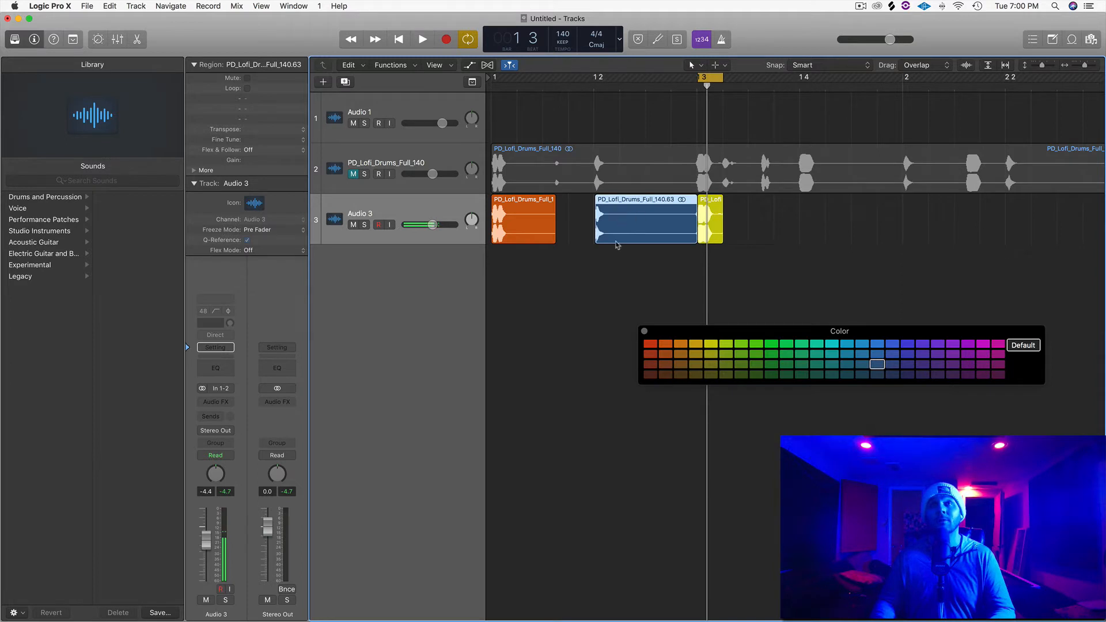
pyautogui.click(938, 345)
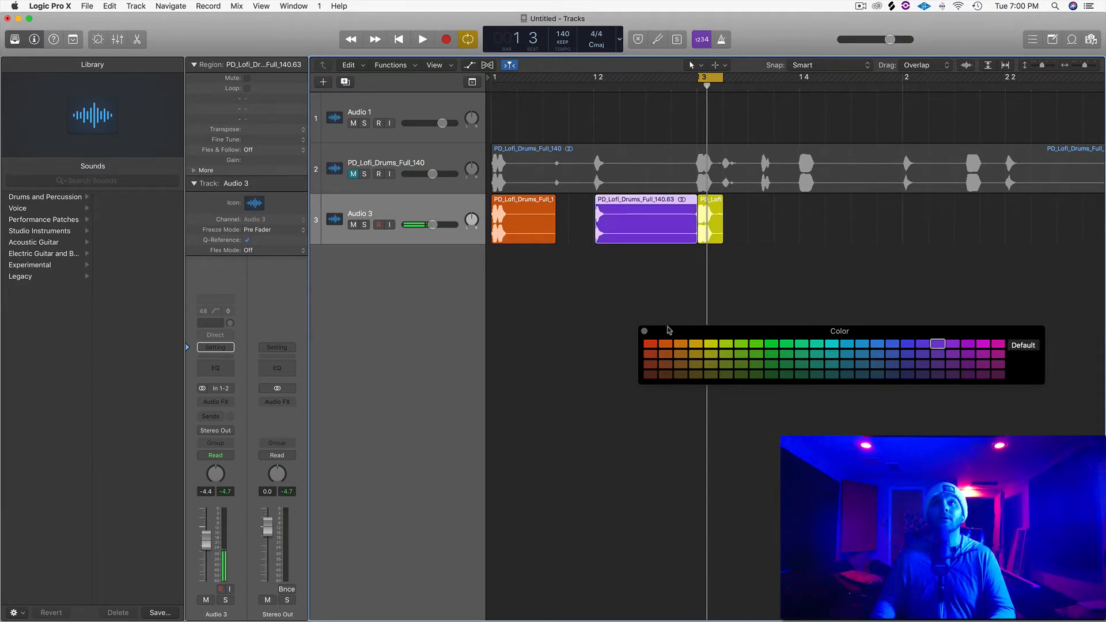
pyautogui.click(646, 333)
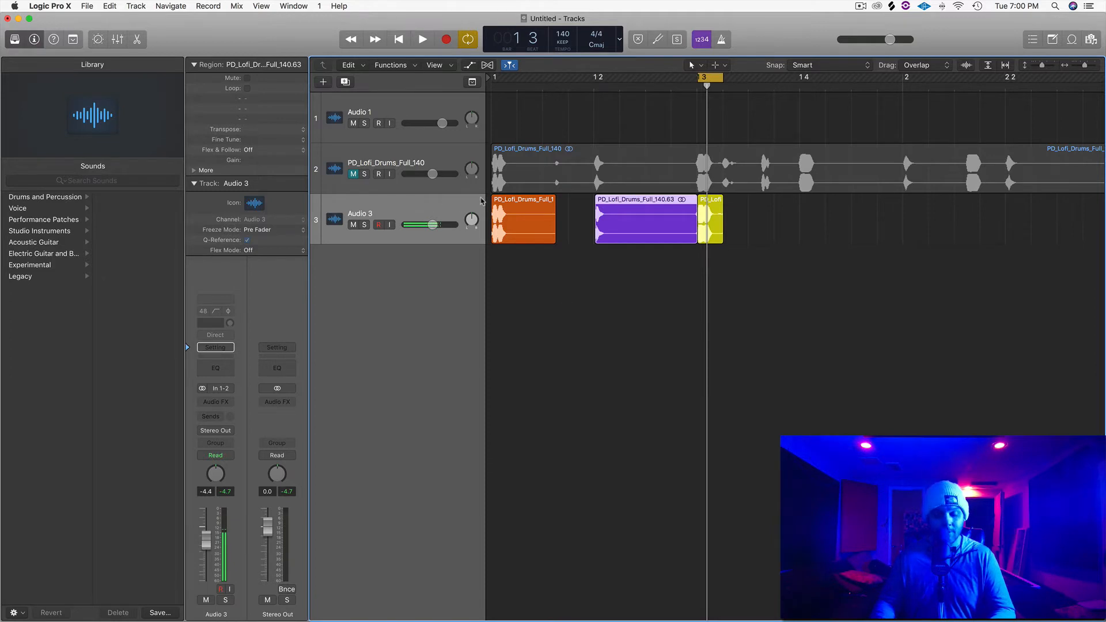
# Step: Add two new tracks below Audio 3 with duplicate settings
pyautogui.press('Right')
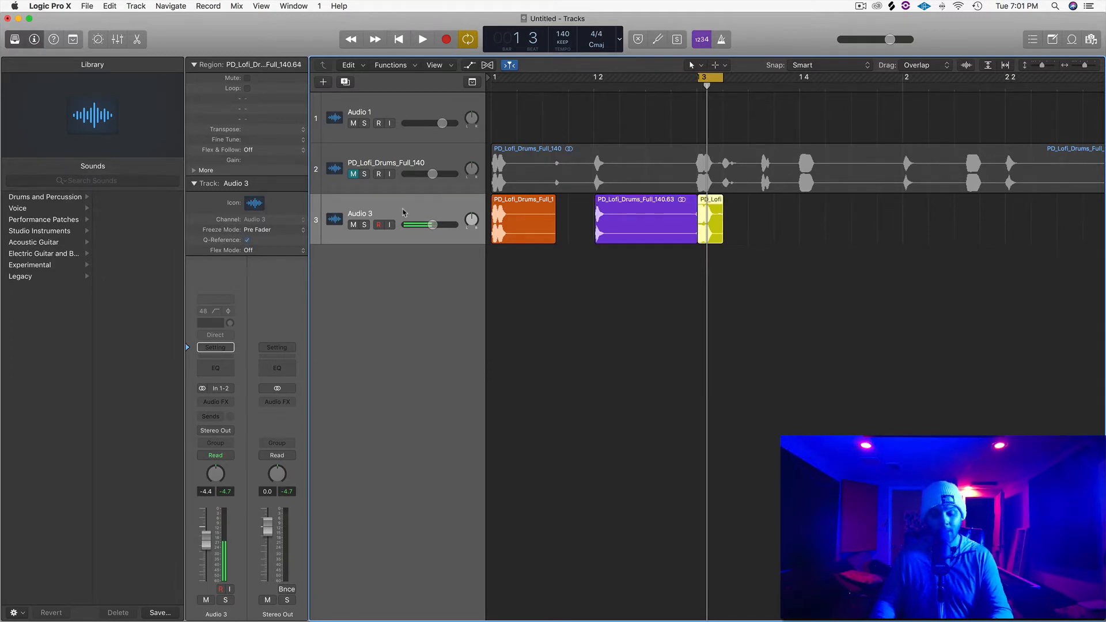
pyautogui.press('super+d')
pyautogui.press('super+d')
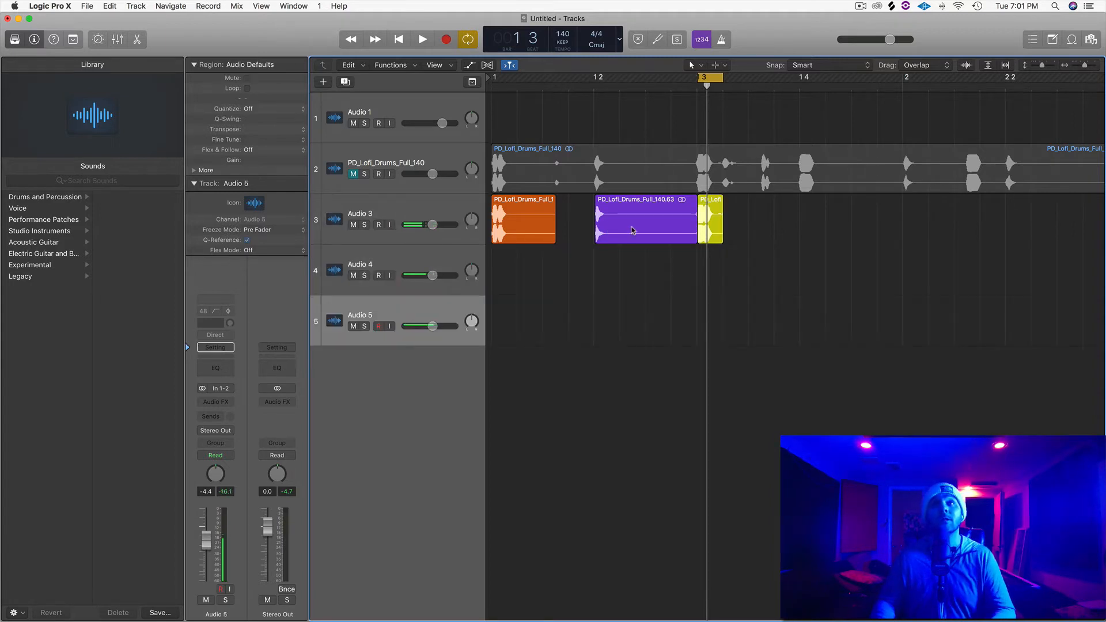
# Step: Move the yellow piece to Audio 4 just before beat 2 and the purple piece to Audio 5 near beat 2
pyautogui.moveTo(707, 233); pyautogui.dragTo(579, 284)
pyautogui.click(522, 227)
pyautogui.click(580, 275)
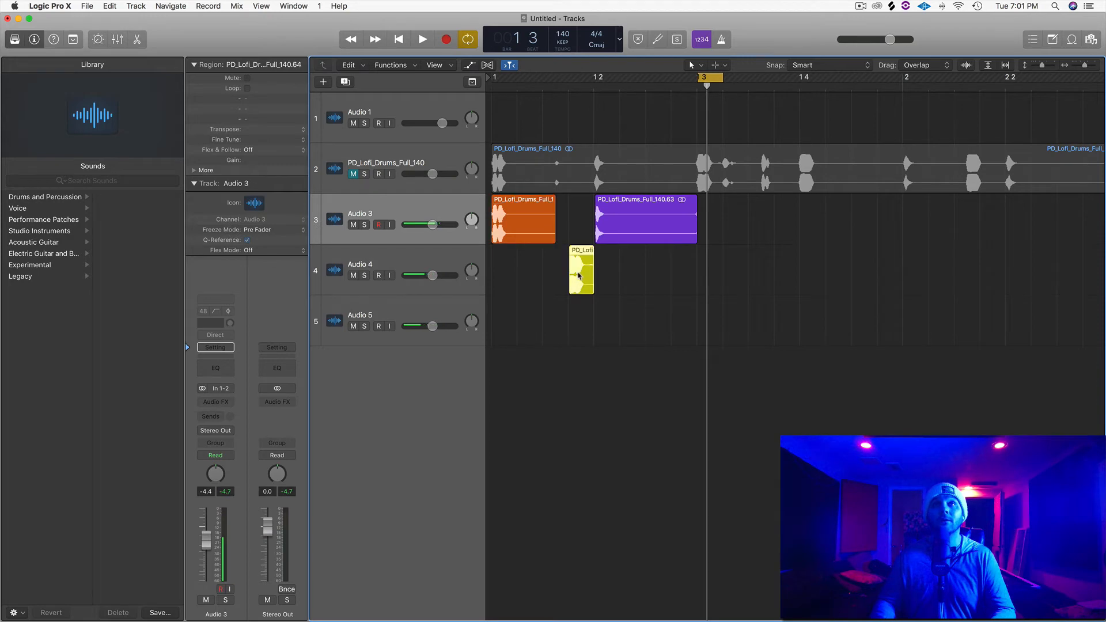
pyautogui.moveTo(604, 239); pyautogui.dragTo(601, 324)
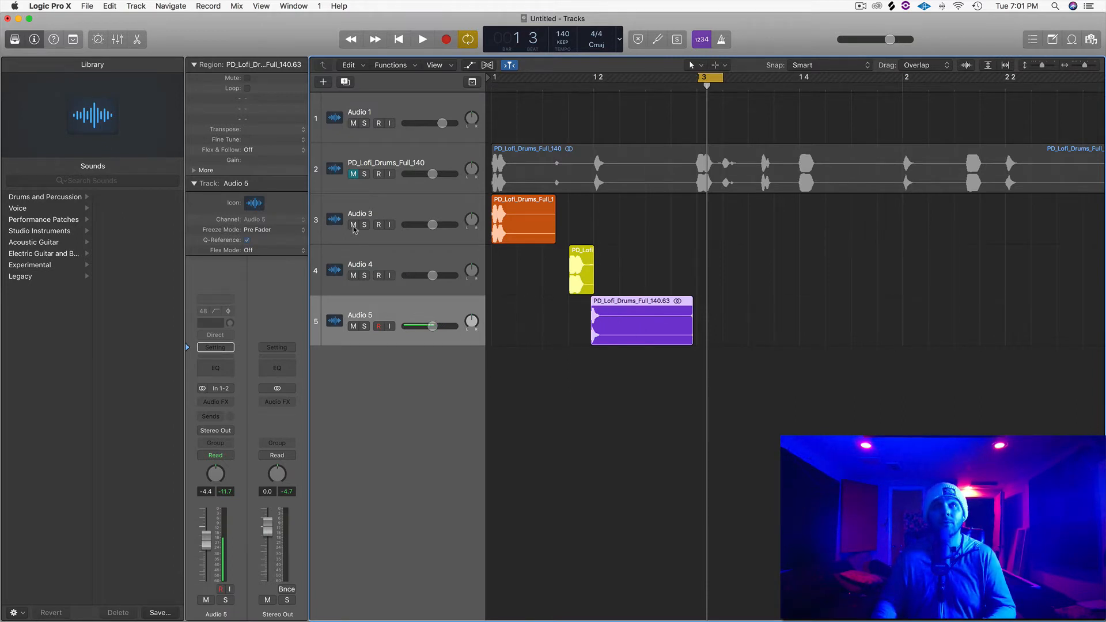
# Step: Mute Audio 3 and Audio 4 and set the cycle range to the whole of bar 1
pyautogui.moveTo(354, 229); pyautogui.dragTo(353, 275)
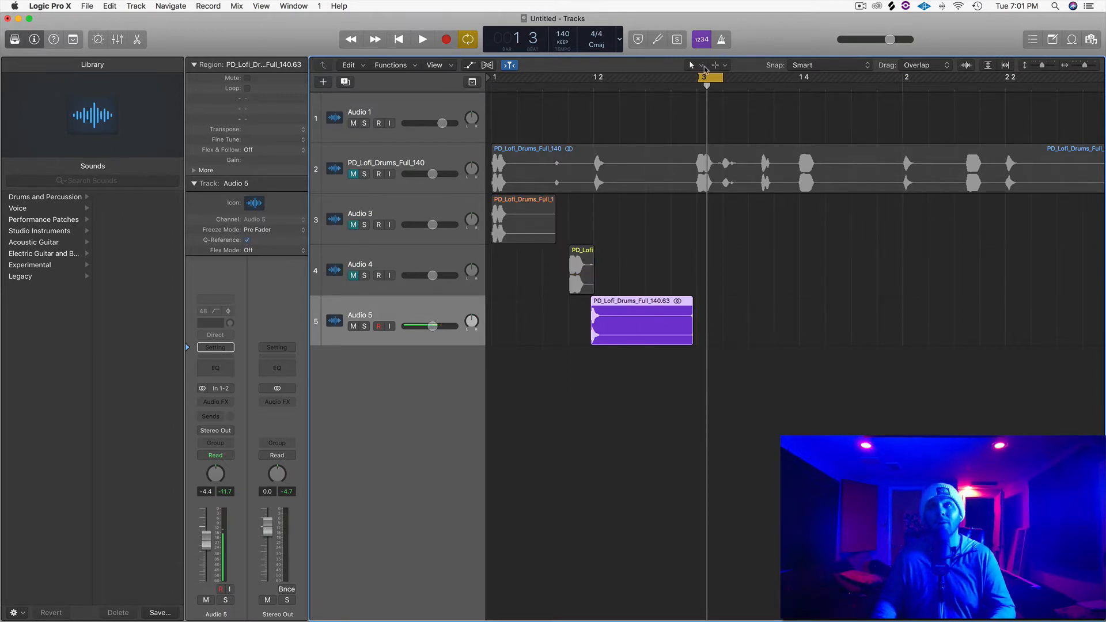
pyautogui.moveTo(700, 78); pyautogui.dragTo(492, 77)
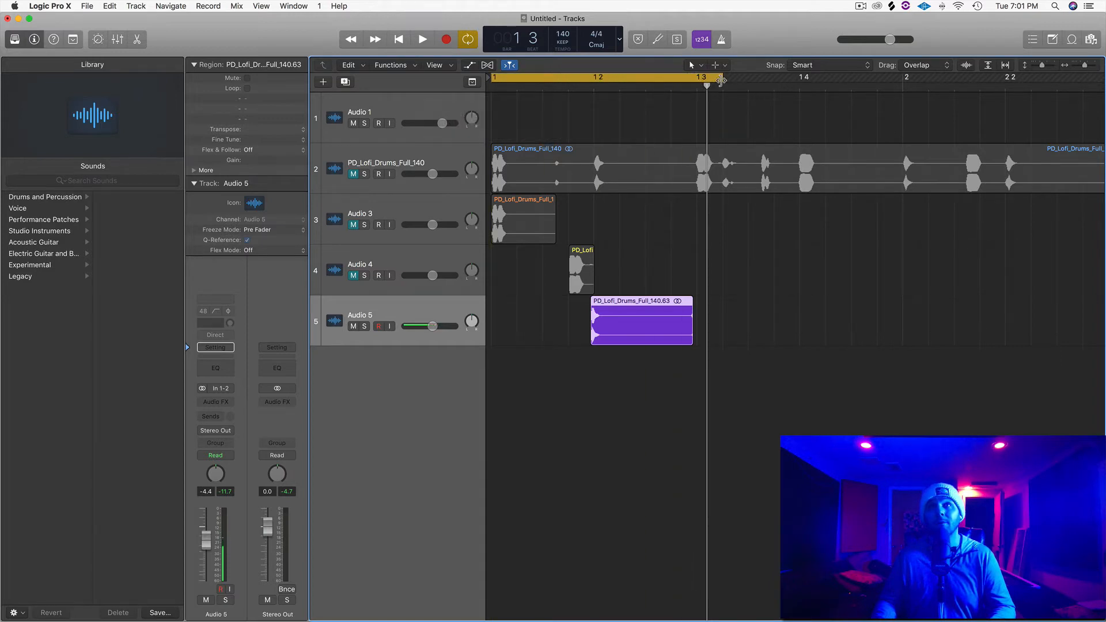
pyautogui.moveTo(721, 80); pyautogui.dragTo(903, 81)
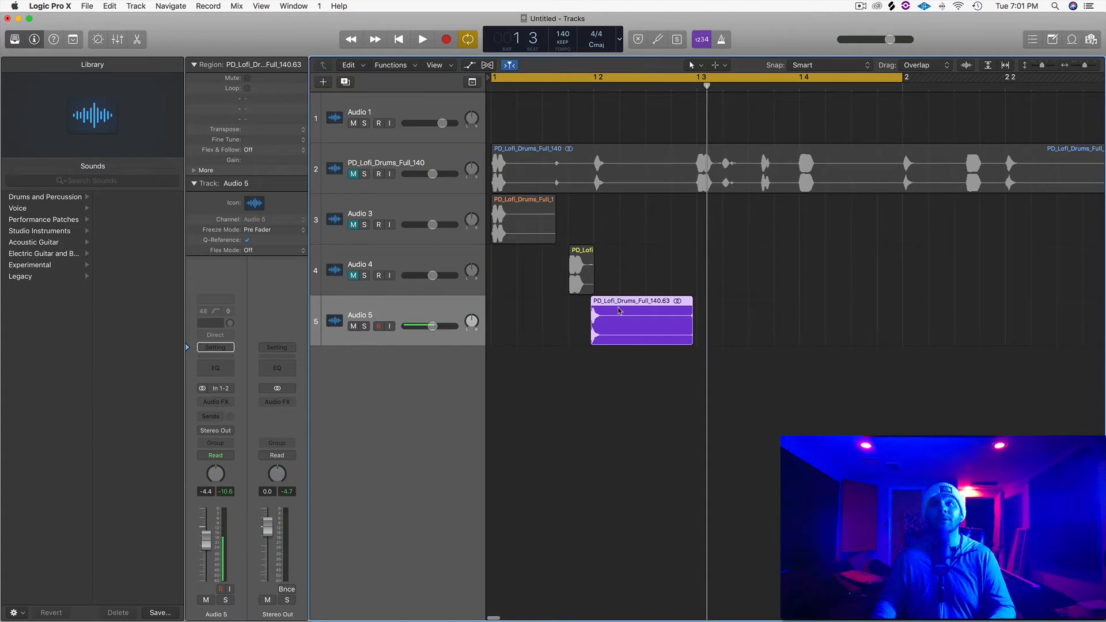
# Step: Move the purple region on Audio 5 close to the start of bar 1
pyautogui.moveTo(617, 325); pyautogui.dragTo(450, 326)
pyautogui.scroll(6, 540, 320)
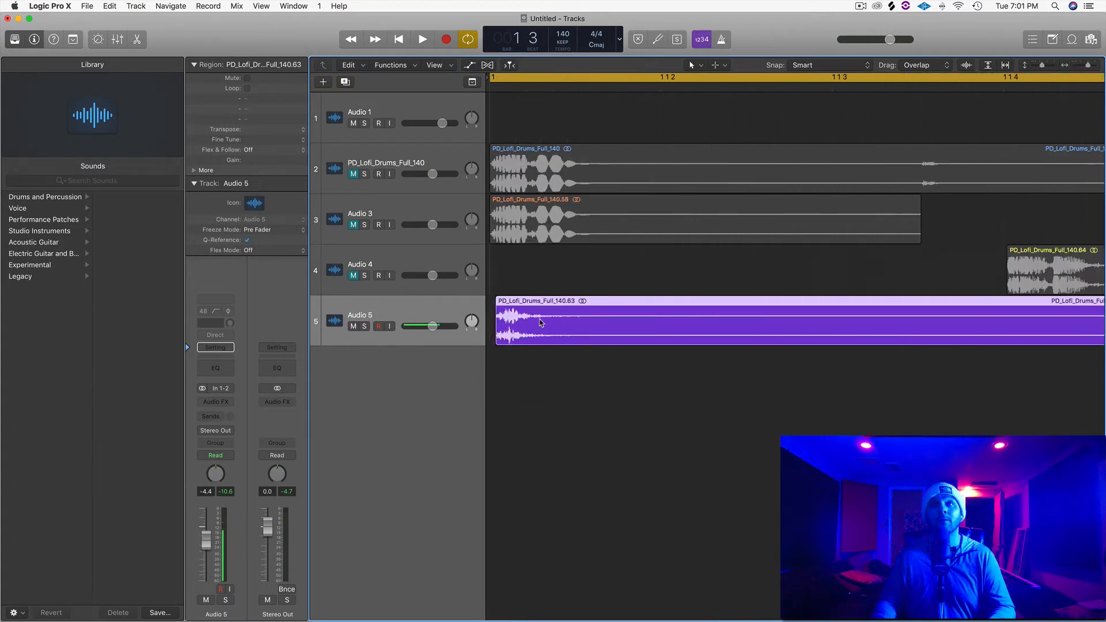
pyautogui.scroll(10, 540, 321)
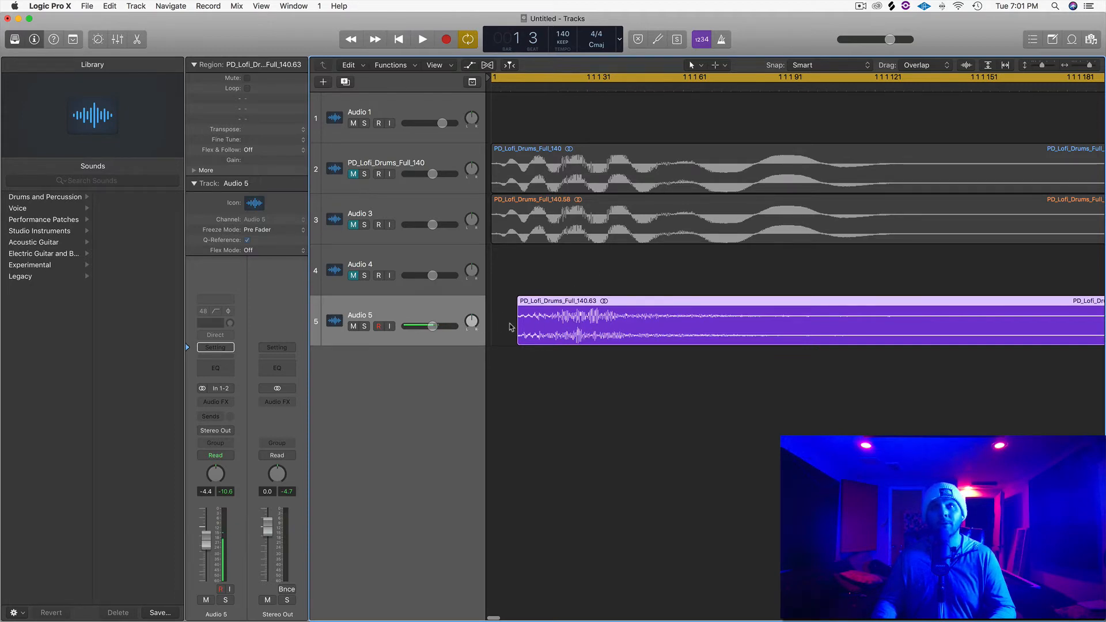
pyautogui.scroll(-10, 662, 248)
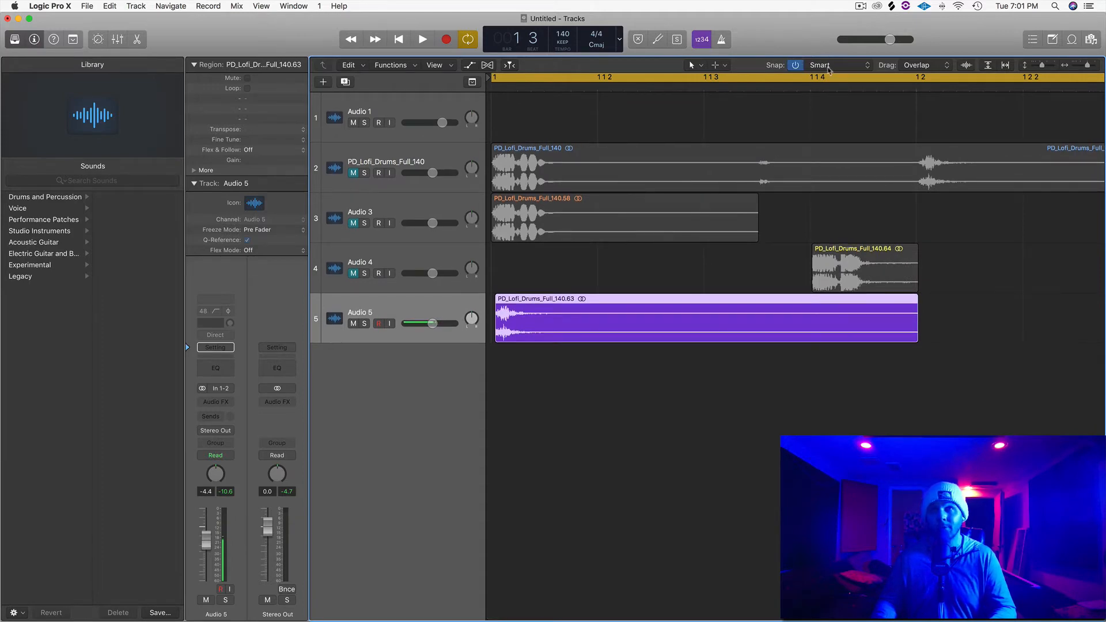
pyautogui.scroll(10, 528, 318)
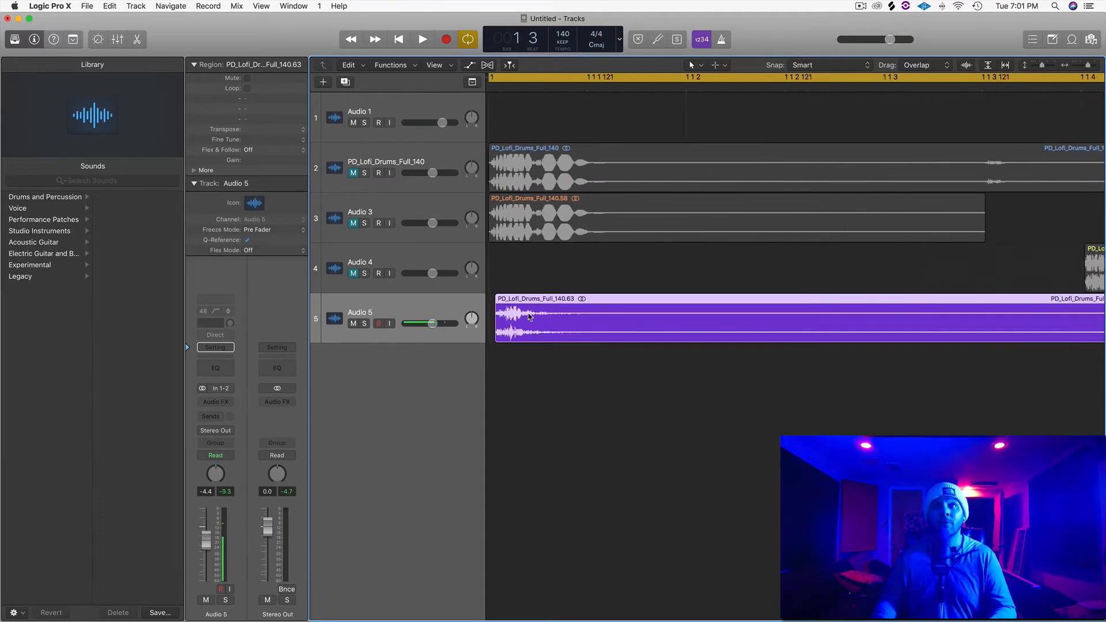
pyautogui.hscroll(2, 512, 314)
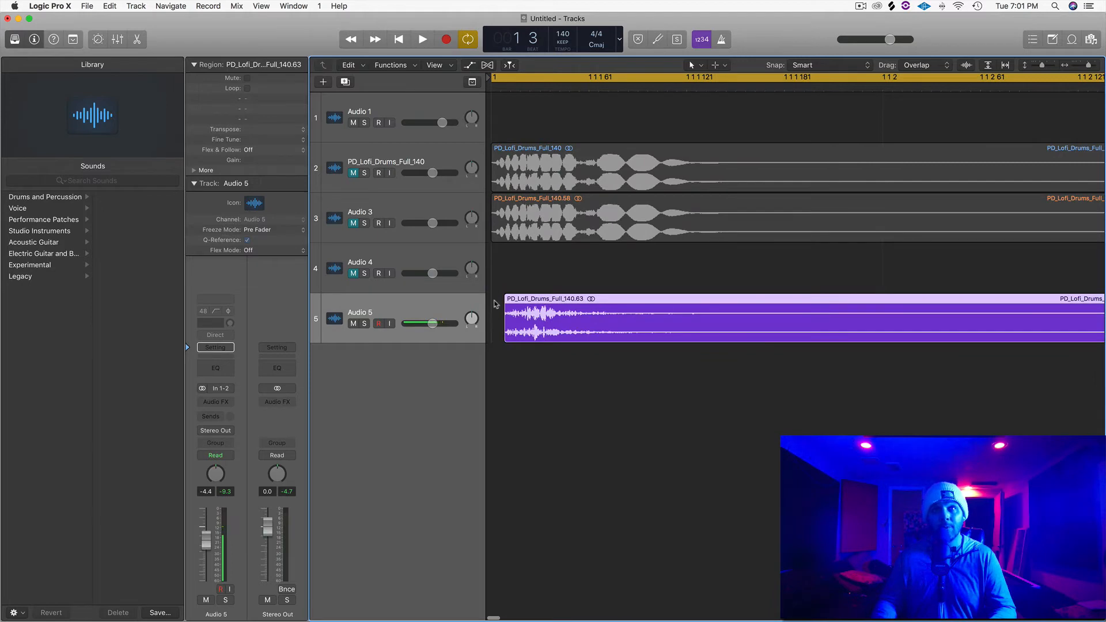
# Step: Set regions to snap to absolute value and align the purple region's start exactly with bar 1
pyautogui.click(834, 65)
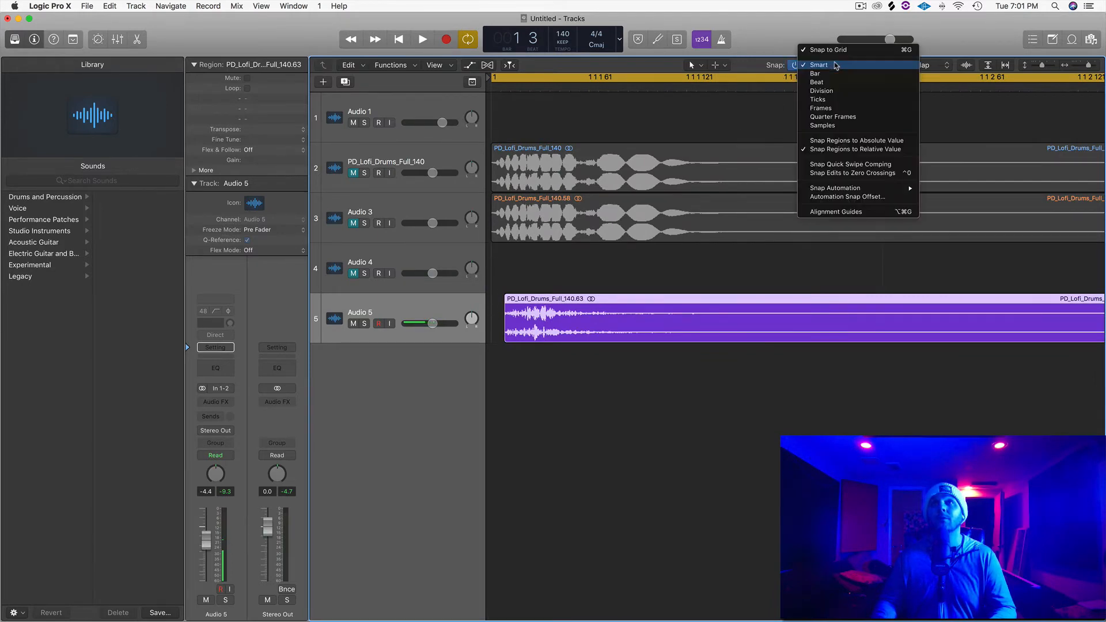
pyautogui.click(864, 142)
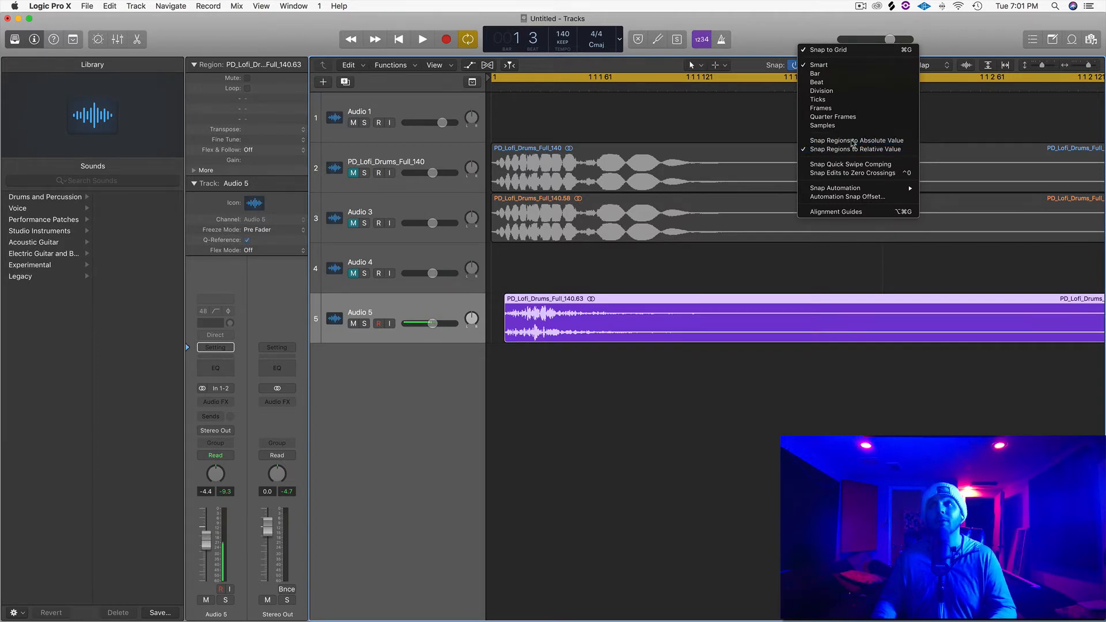
pyautogui.moveTo(544, 331); pyautogui.dragTo(524, 333)
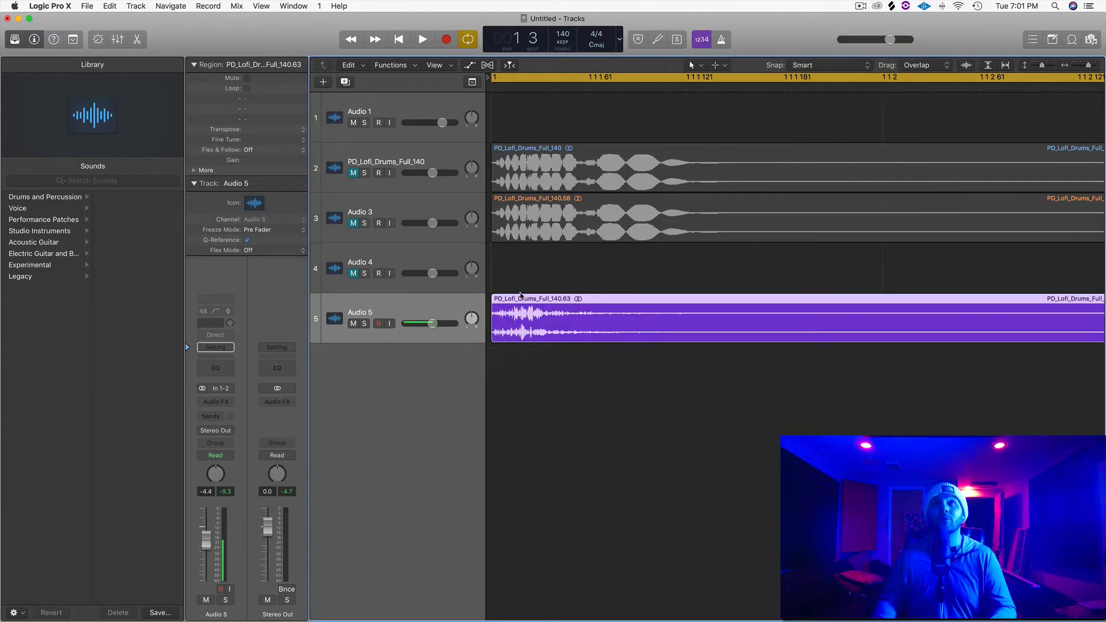
pyautogui.keyDown('ctrl'); pyautogui.keyDown('alt'); pyautogui.click(510, 290); pyautogui.keyUp('alt'); pyautogui.keyUp('ctrl')
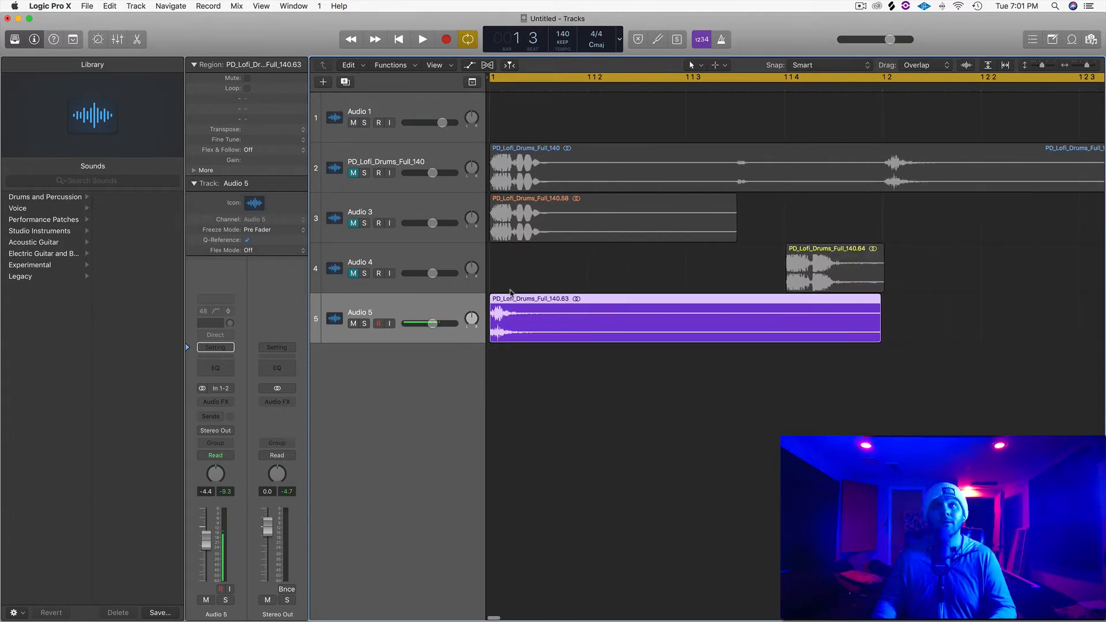
# Step: Align the start of the yellow region on Audio 4 exactly with position 1 1 4
pyautogui.scroll(5, 756, 267)
pyautogui.hscroll(10, 743, 274)
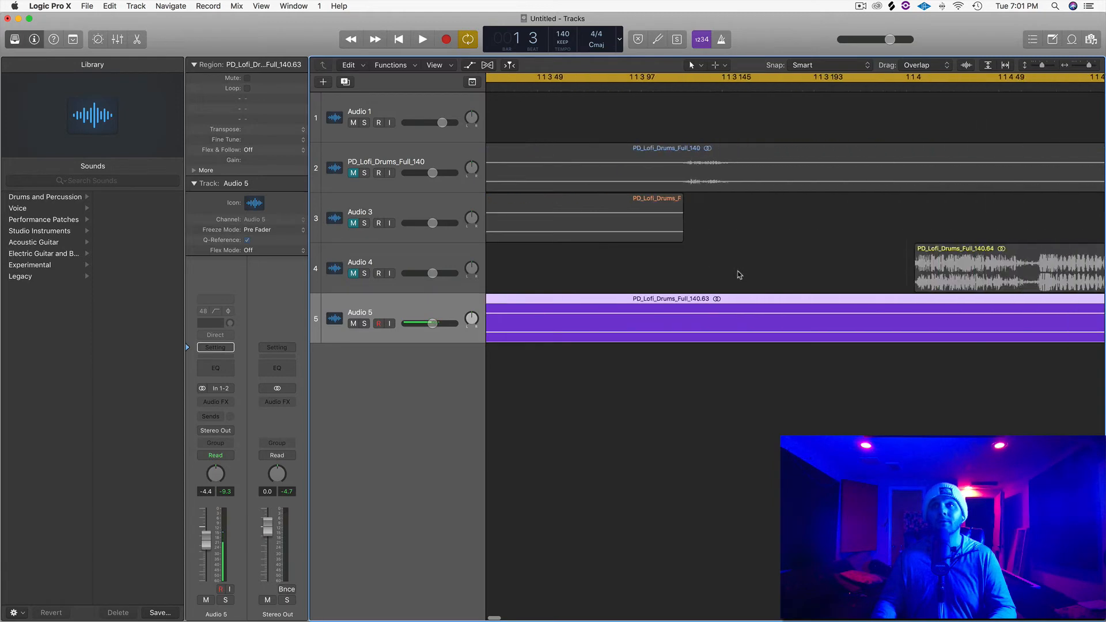
pyautogui.scroll(3, 658, 255)
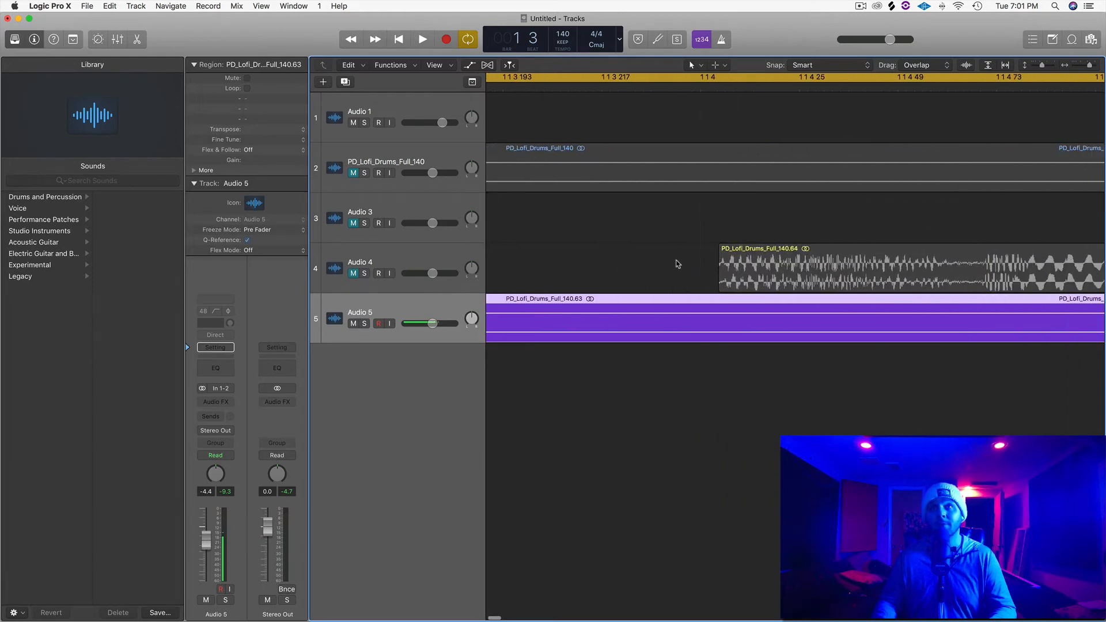
pyautogui.moveTo(754, 285); pyautogui.dragTo(756, 281)
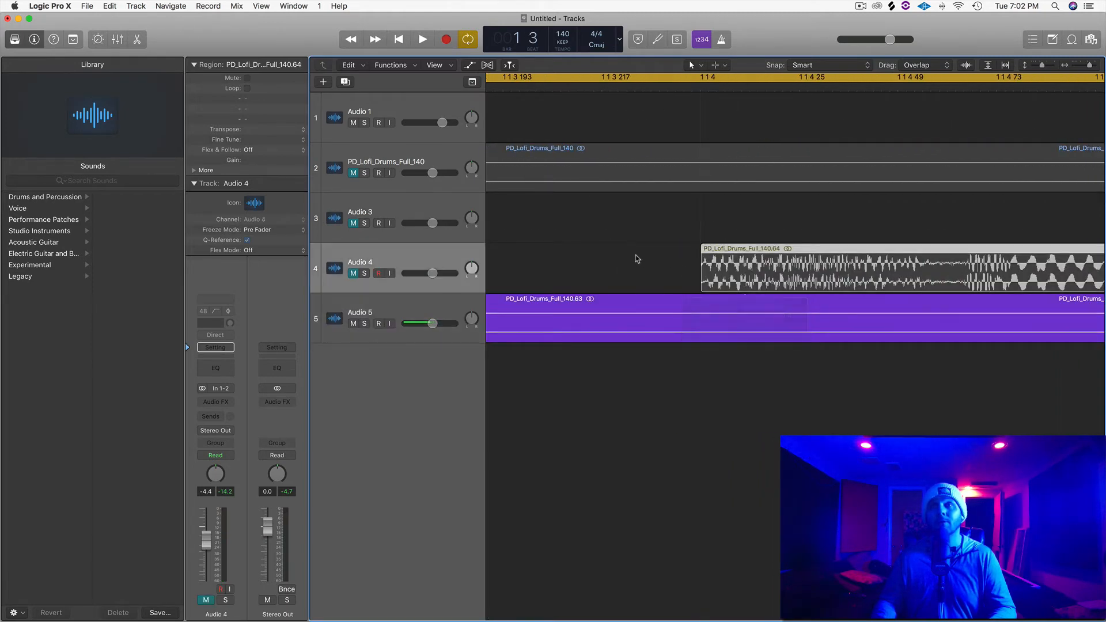
# Step: Set regions to snap to relative value again
pyautogui.hscroll(-10, 642, 254)
pyautogui.scroll(-5, 662, 254)
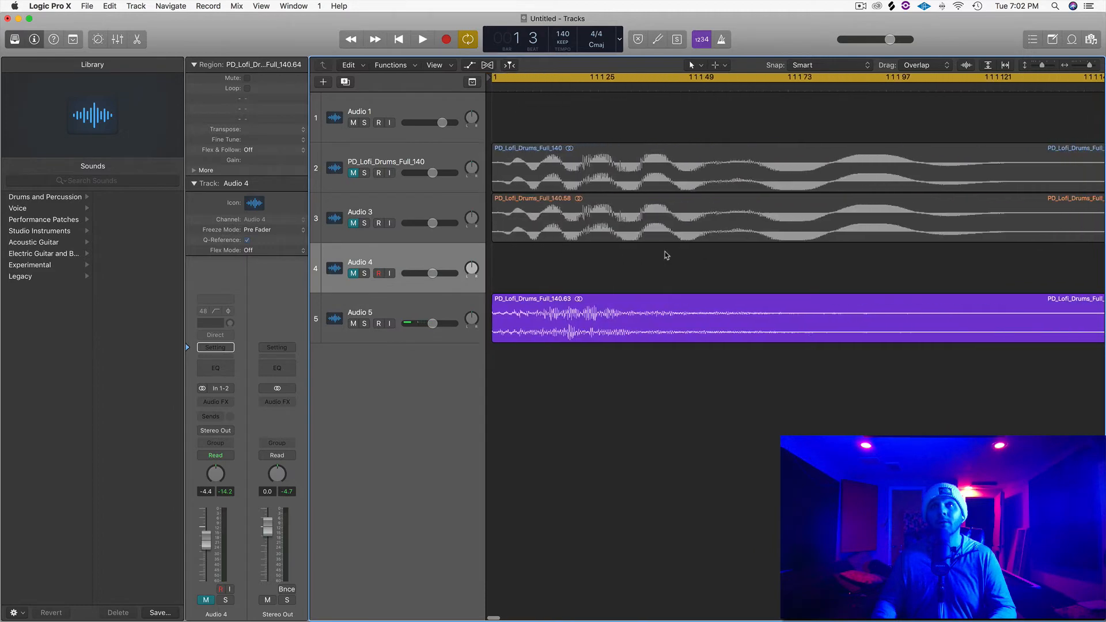
pyautogui.scroll(-3, 583, 229)
pyautogui.scroll(-3, 584, 228)
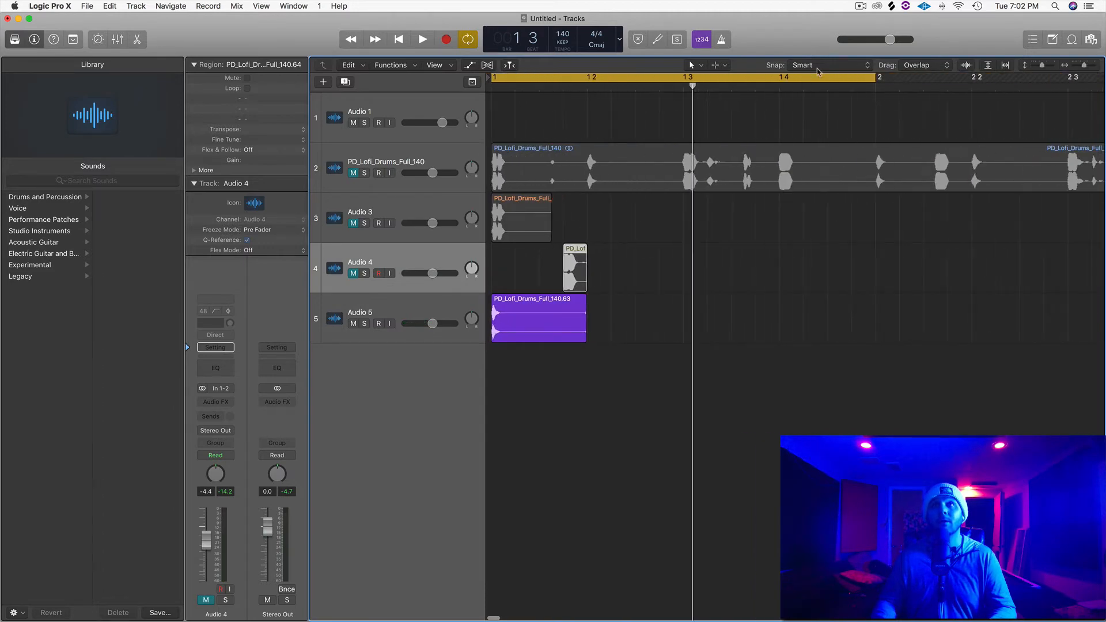
pyautogui.click(824, 65)
pyautogui.click(845, 149)
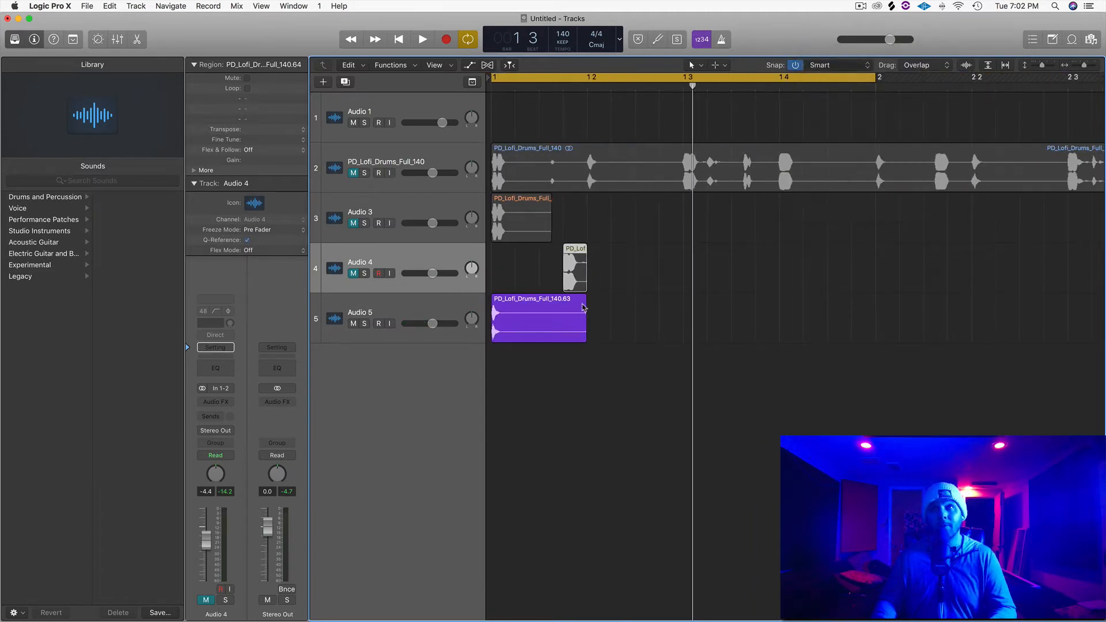
# Step: Shorten the purple region on Audio 5 to about a sixteenth, and extend its end back to just past 1 1 3
pyautogui.scroll(-3, 582, 305)
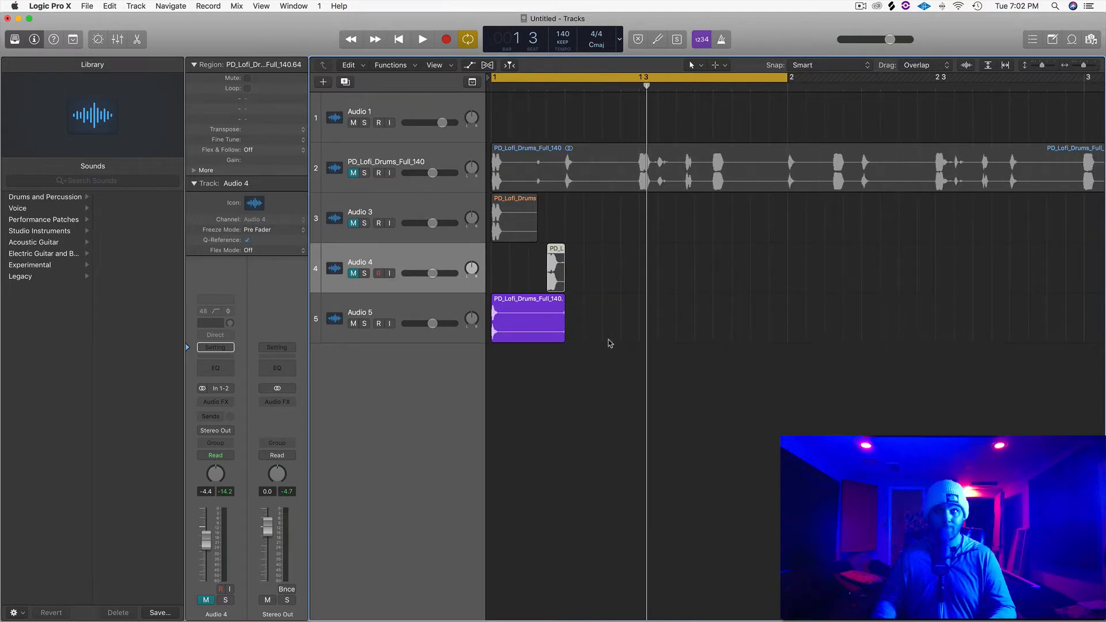
pyautogui.scroll(3, 603, 339)
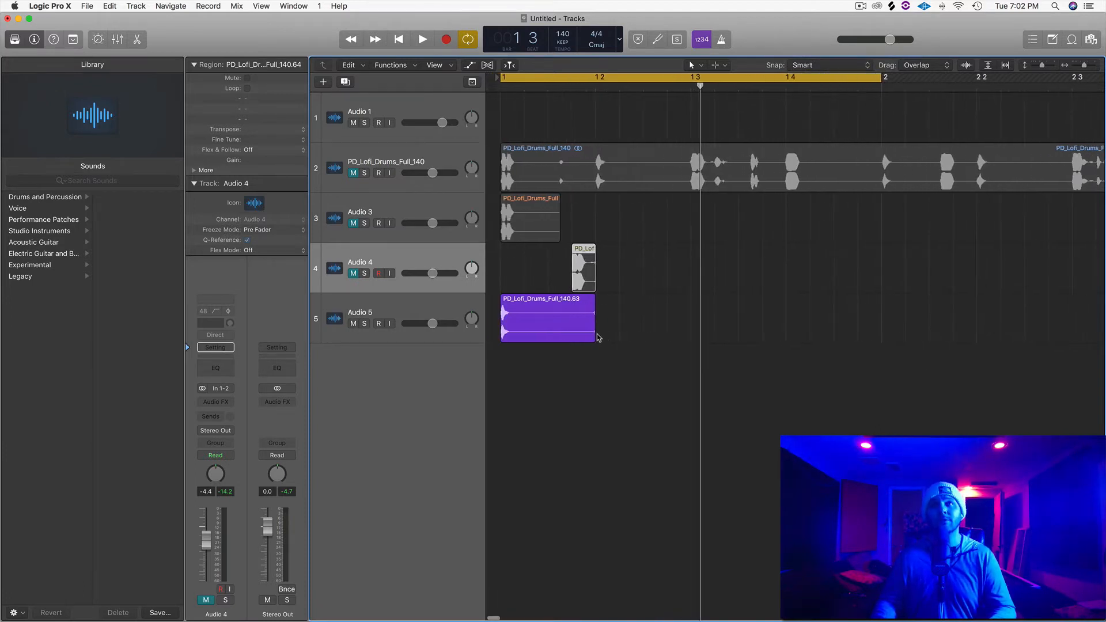
pyautogui.moveTo(582, 329); pyautogui.dragTo(513, 325)
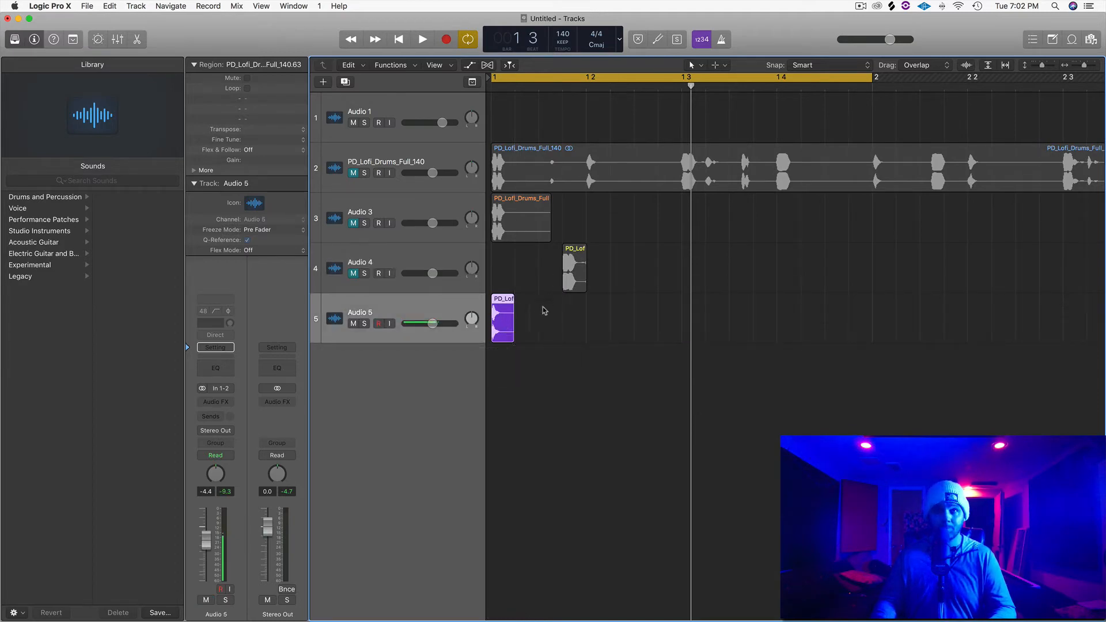
pyautogui.scroll(8, 519, 323)
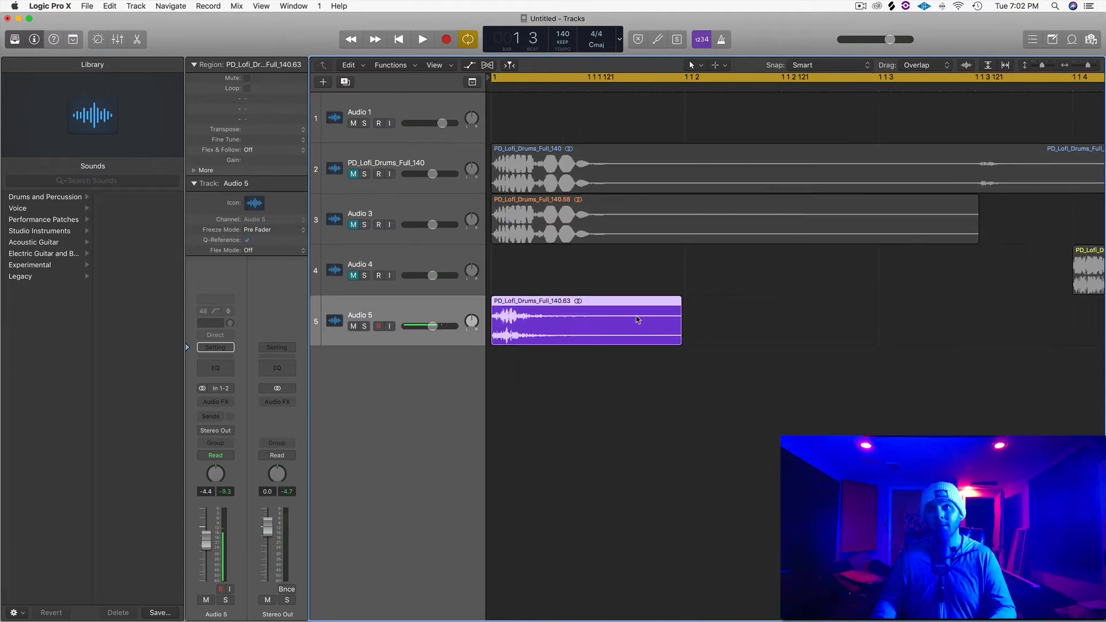
pyautogui.moveTo(679, 331); pyautogui.dragTo(945, 321)
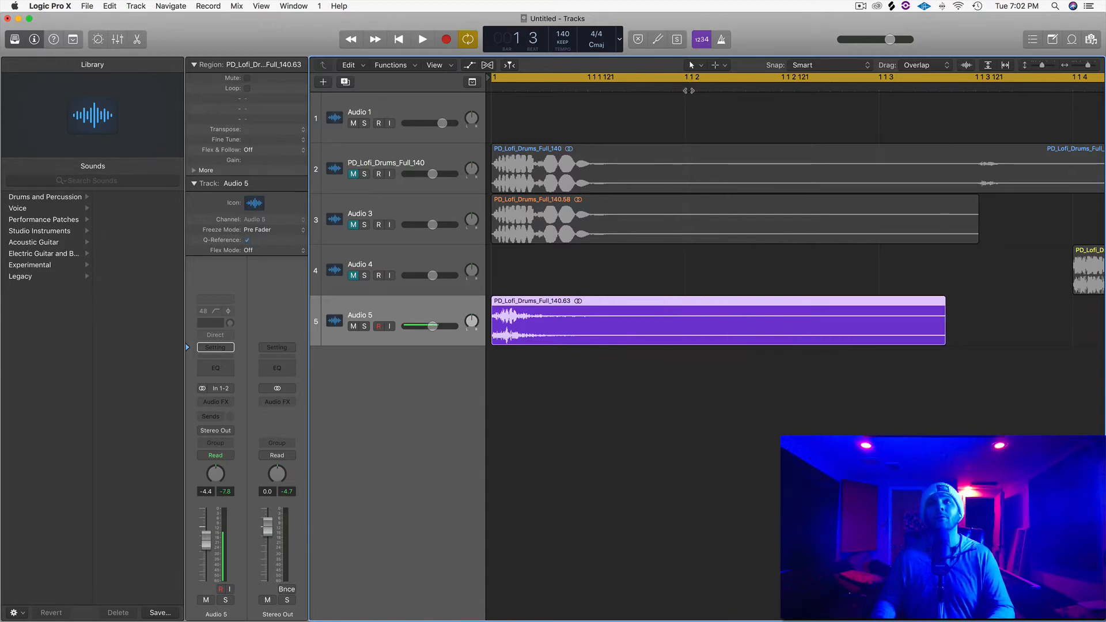
# Step: Split the purple region on Audio 5 at 1 1 2 and delete the part after the cut
pyautogui.click(687, 91)
pyautogui.click(730, 85)
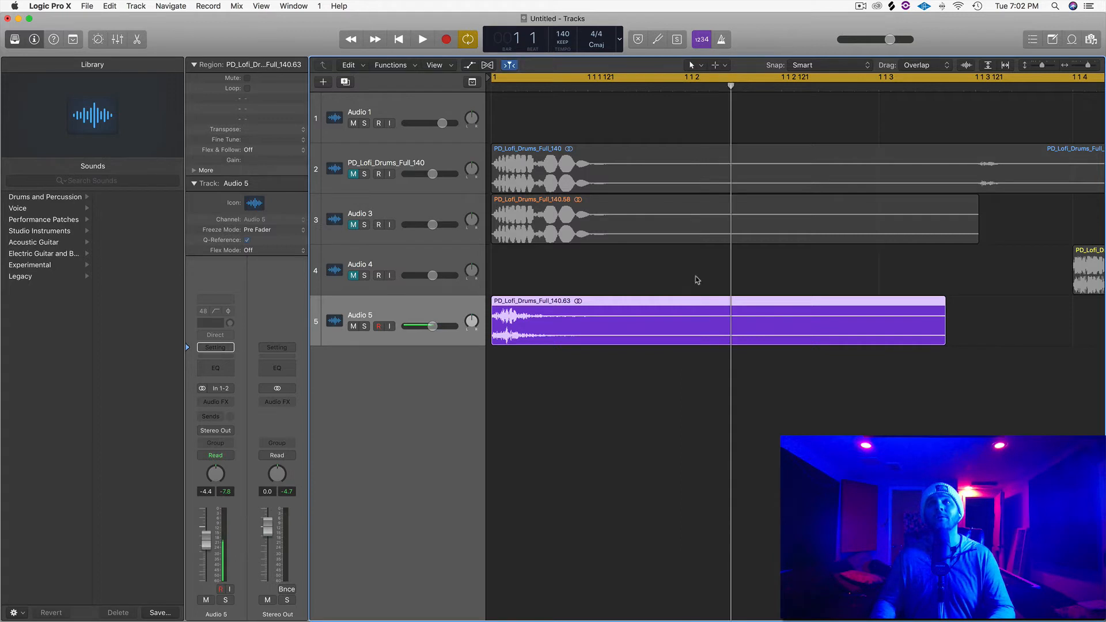
pyautogui.click(683, 305)
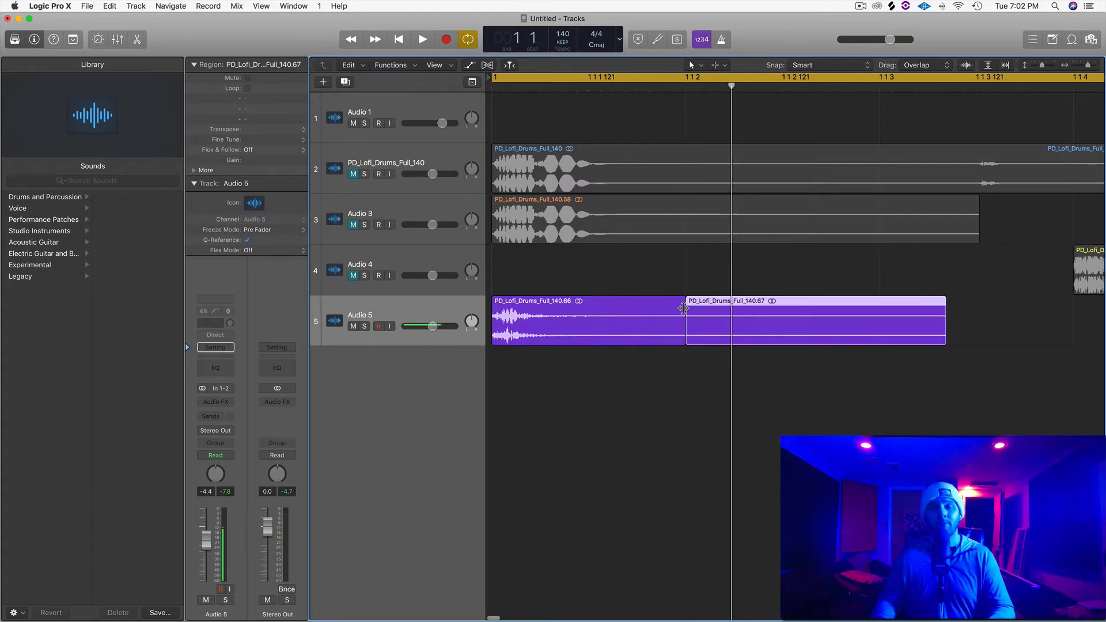
pyautogui.press('super+Left')
pyautogui.press('super+Left')
pyautogui.press('super+Left')
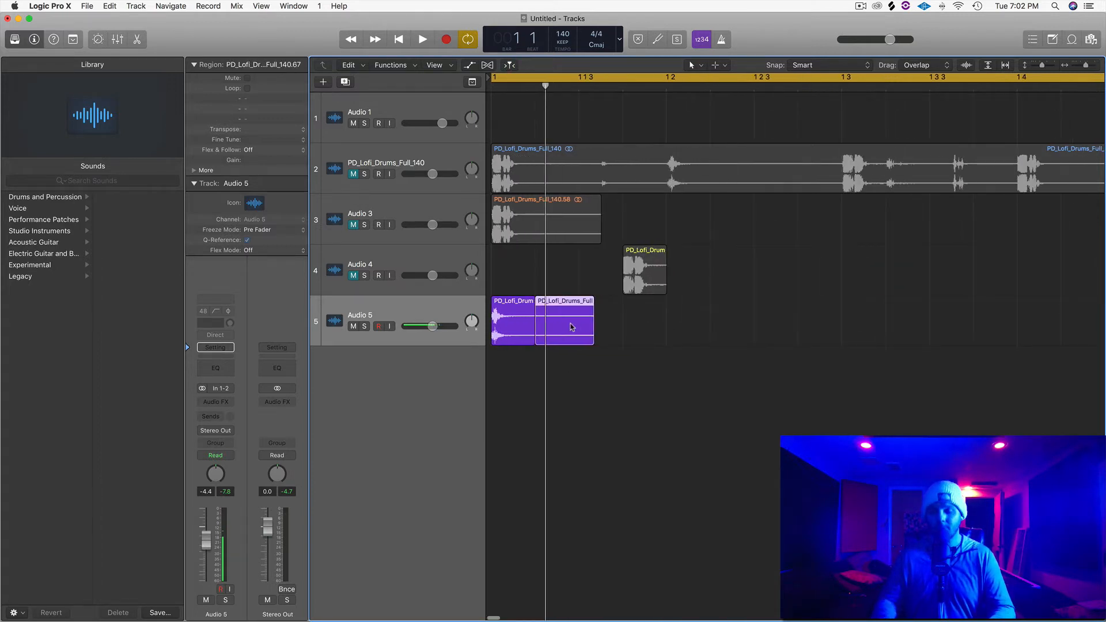
pyautogui.press('Delete')
# Step: Copy the short purple hit directly behind itself on Audio 5
pyautogui.click(502, 335)
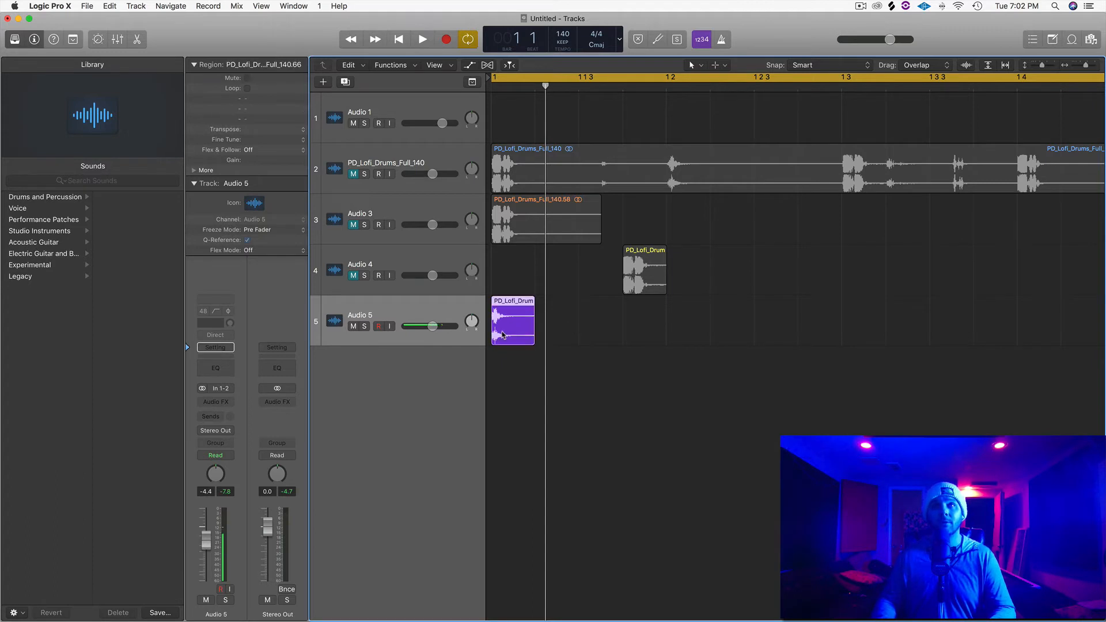
pyautogui.press('super+Left')
pyautogui.press('super+Left')
pyautogui.press('super+Left')
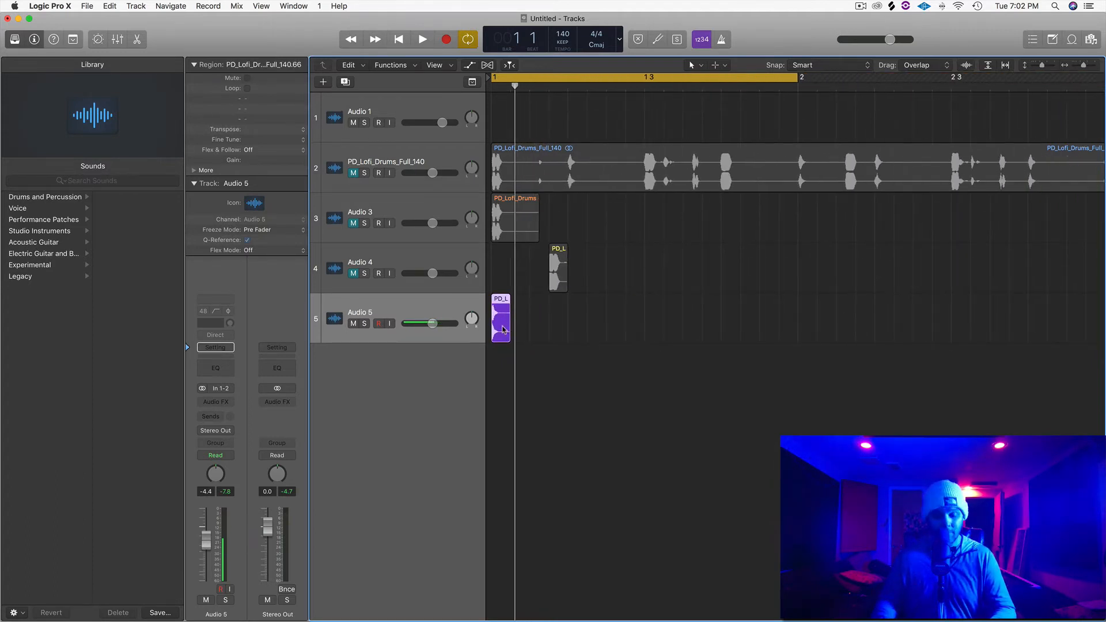
pyautogui.moveTo(501, 332)
pyautogui.mouseDown()
pyautogui.moveTo(519, 328)
pyautogui.moveTo(506, 324)
pyautogui.mouseUp()
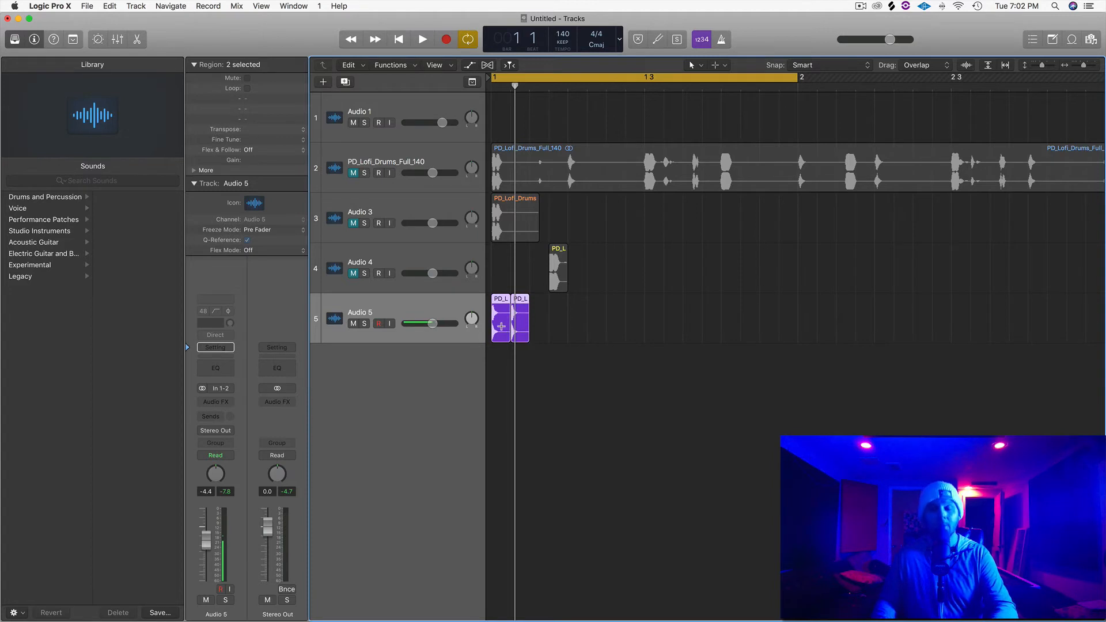
# Step: Repeat the two selected purple hits seven times to fill bar 1, and play the pattern
pyautogui.press('super+r')
pyautogui.press('super+r')
pyautogui.press('super+r')
pyautogui.press('super+r')
pyautogui.press('super+r')
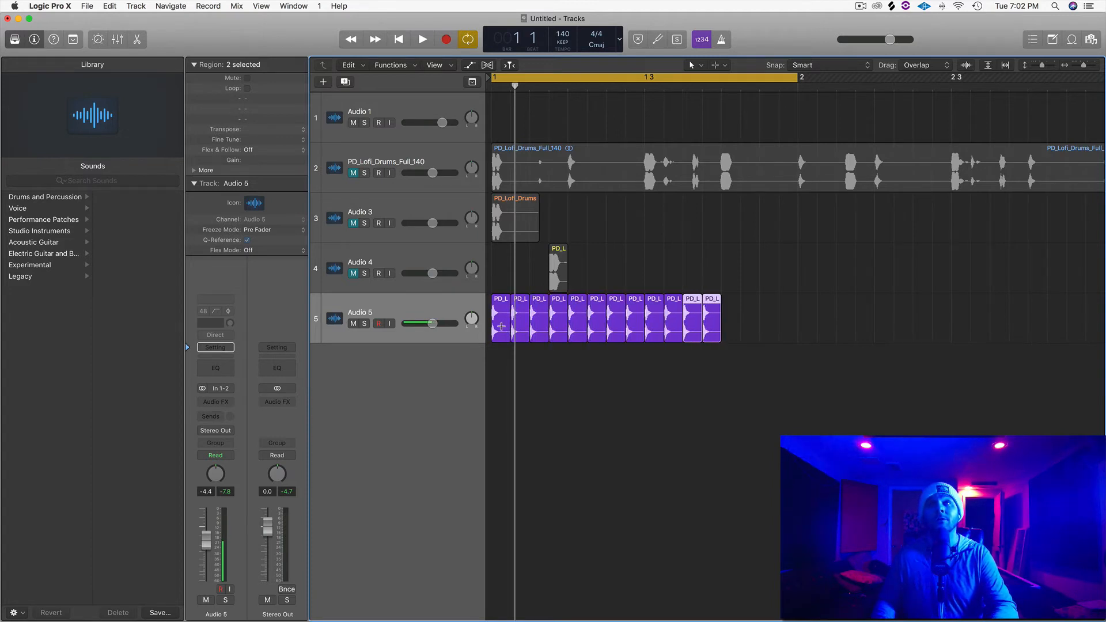
pyautogui.press('super+r')
pyautogui.press('super+r')
pyautogui.press('space')
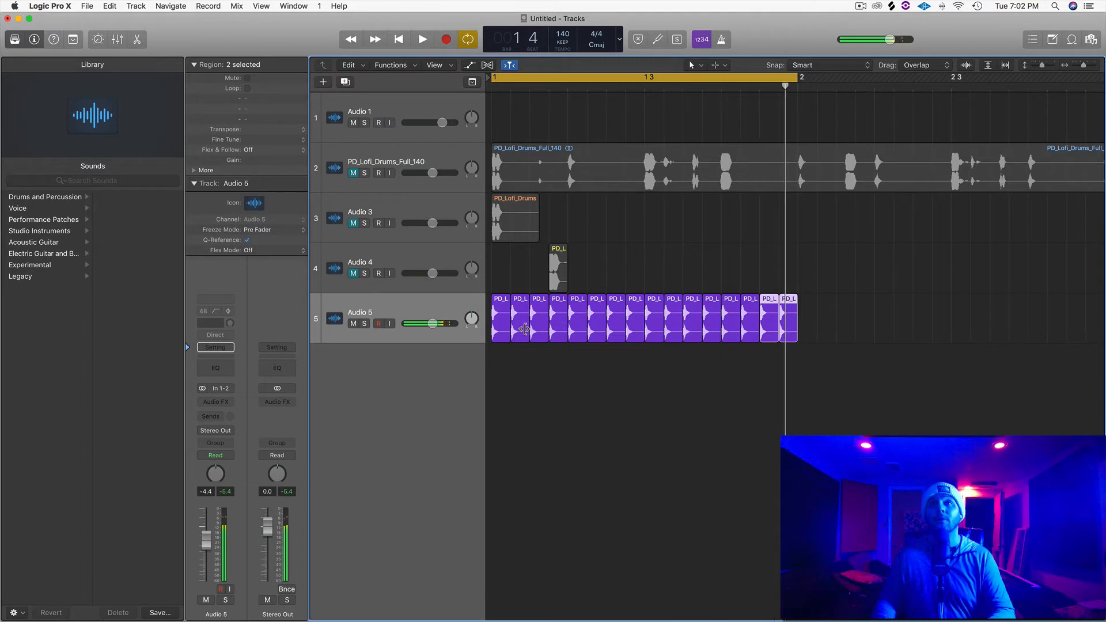
# Step: Delete every second purple hit in bar 1 on Audio 5, leaving an eighth-note pattern, and play it back
pyautogui.click(519, 332)
pyautogui.press('Delete')
pyautogui.click(553, 332)
pyautogui.press('Delete')
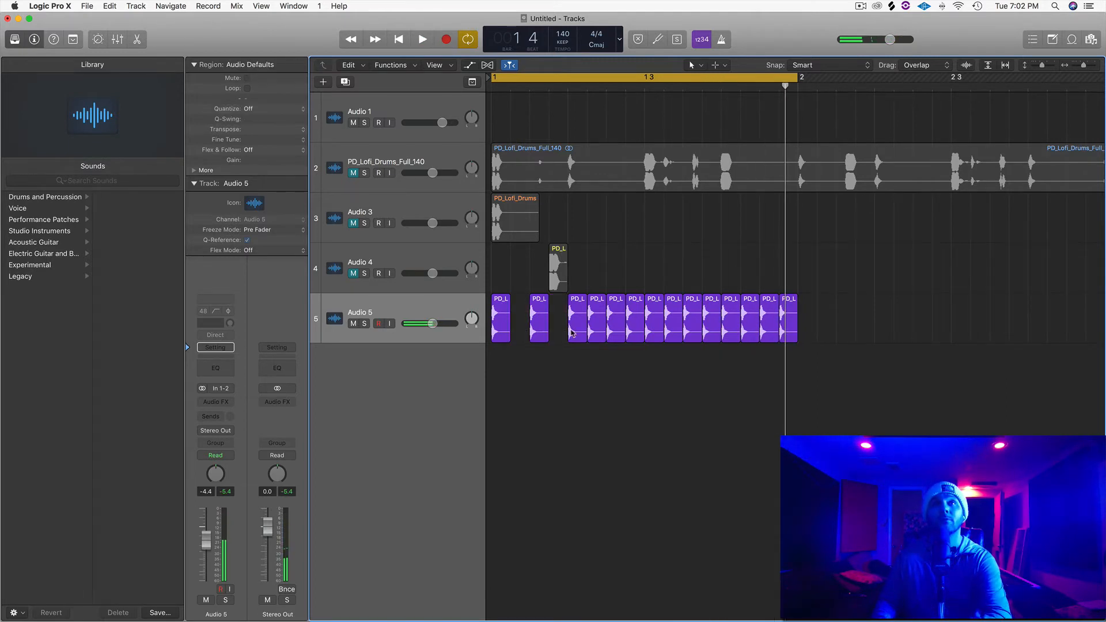
pyautogui.press('Delete')
pyautogui.press('Escape')
pyautogui.click(597, 322)
pyautogui.press('Delete')
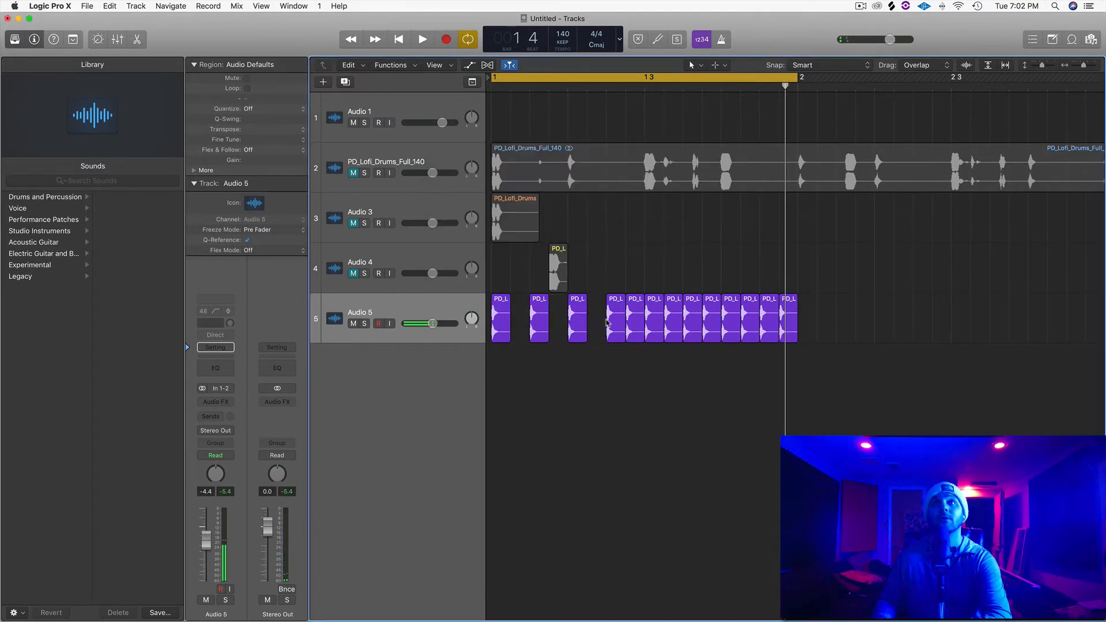
pyautogui.click(635, 322)
pyautogui.press('Delete')
pyautogui.click(679, 327)
pyautogui.press('Delete')
pyautogui.click(711, 327)
pyautogui.press('Delete')
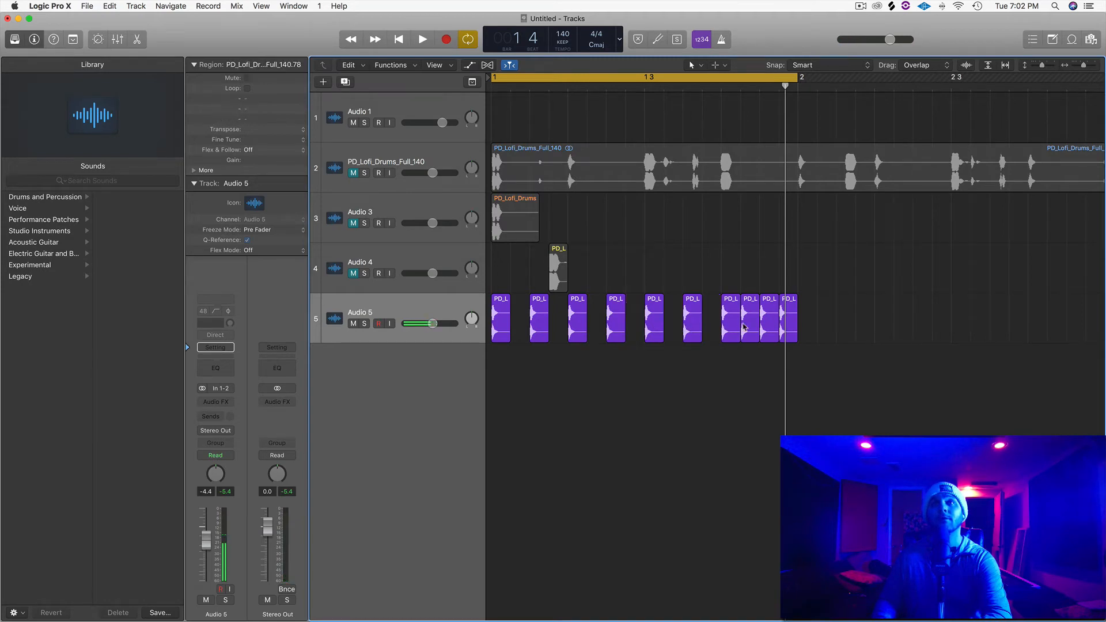
pyautogui.click(746, 326)
pyautogui.press('Delete')
pyautogui.click(790, 325)
pyautogui.press('Delete')
pyautogui.press('space')
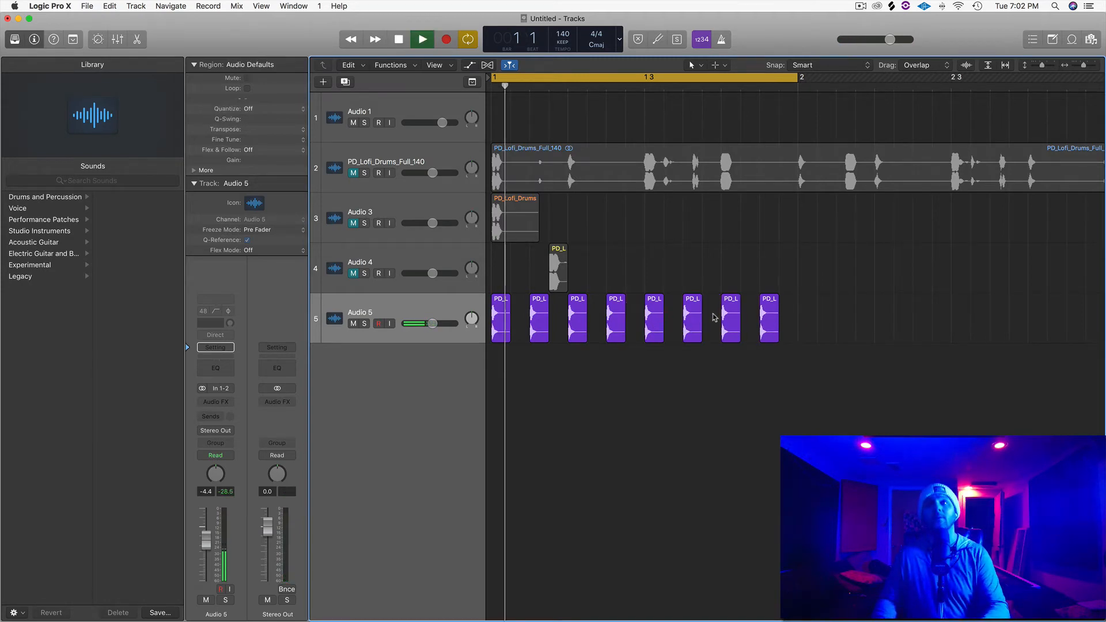
# Step: Copy the eight purple hits of bar 1 on Audio 5 into bar 2
pyautogui.press('space')
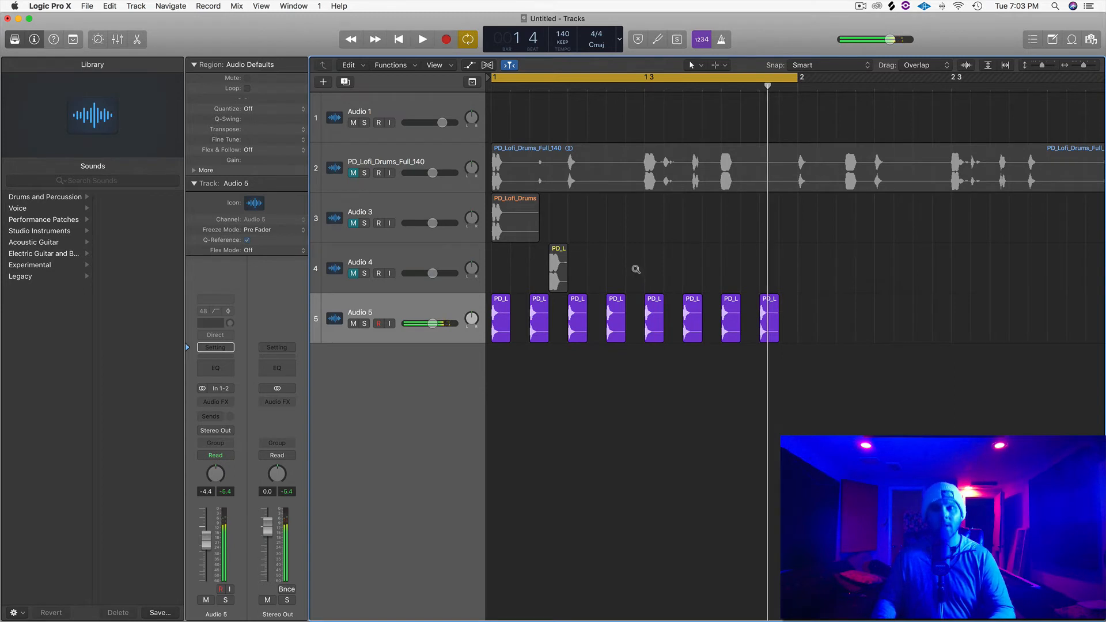
pyautogui.press('super+Left')
pyautogui.press('super+Left')
pyautogui.moveTo(647, 320); pyautogui.dragTo(489, 321)
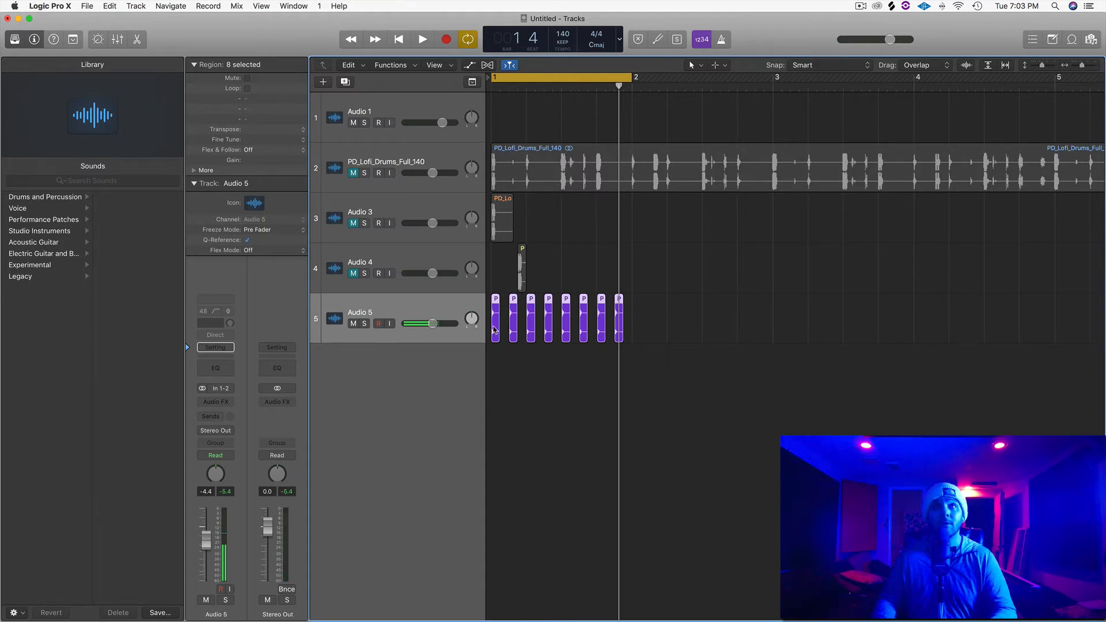
pyautogui.moveTo(494, 330); pyautogui.dragTo(635, 321)
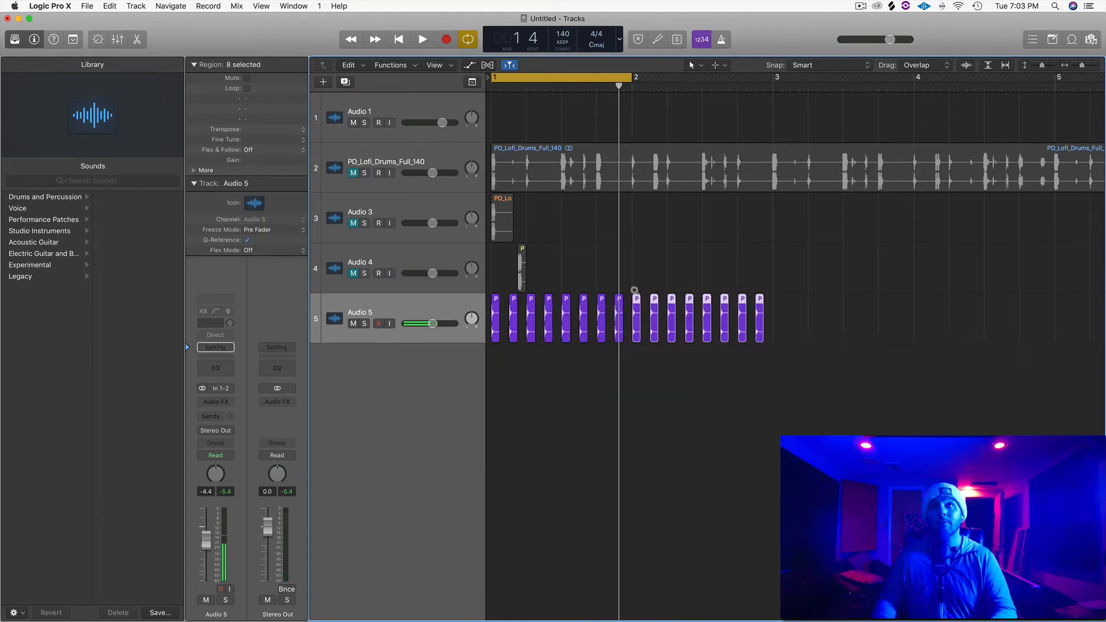
# Step: Extend the cycle range to the start of bar 3 and play the two-bar pattern
pyautogui.moveTo(635, 81); pyautogui.dragTo(772, 81)
pyautogui.press('space')
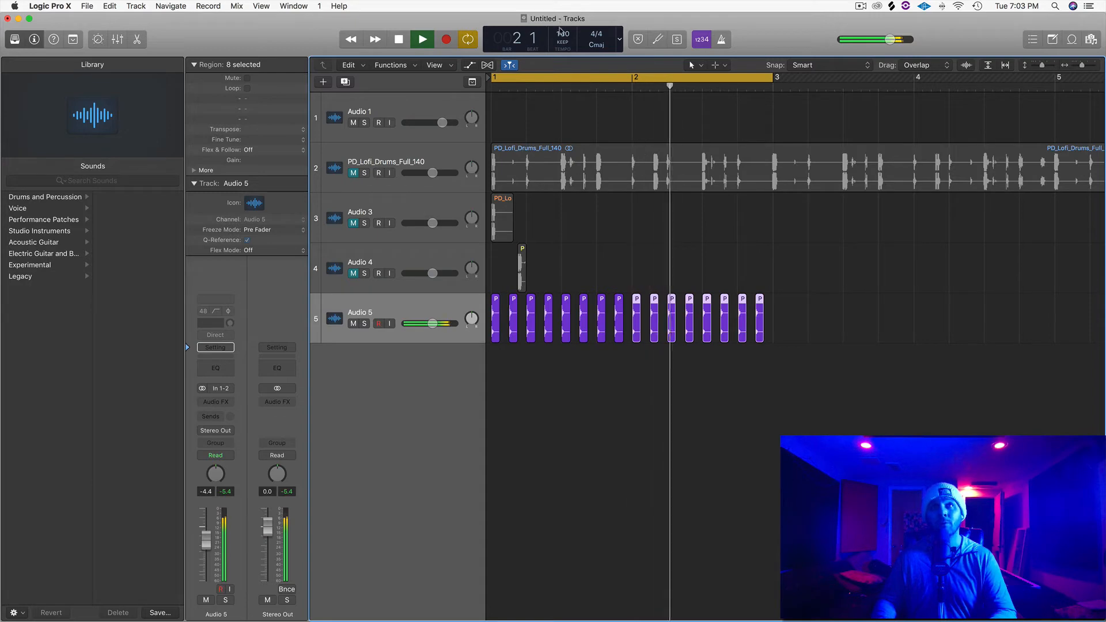
pyautogui.press('space')
# Step: Unmute Audio 3 and play its orange hit together with the purple pattern
pyautogui.keyDown('ctrl'); pyautogui.keyDown('alt'); pyautogui.click(574, 232); pyautogui.keyUp('alt'); pyautogui.keyUp('ctrl')
pyautogui.scroll(2, 574, 232)
pyautogui.hscroll(-5, 575, 232)
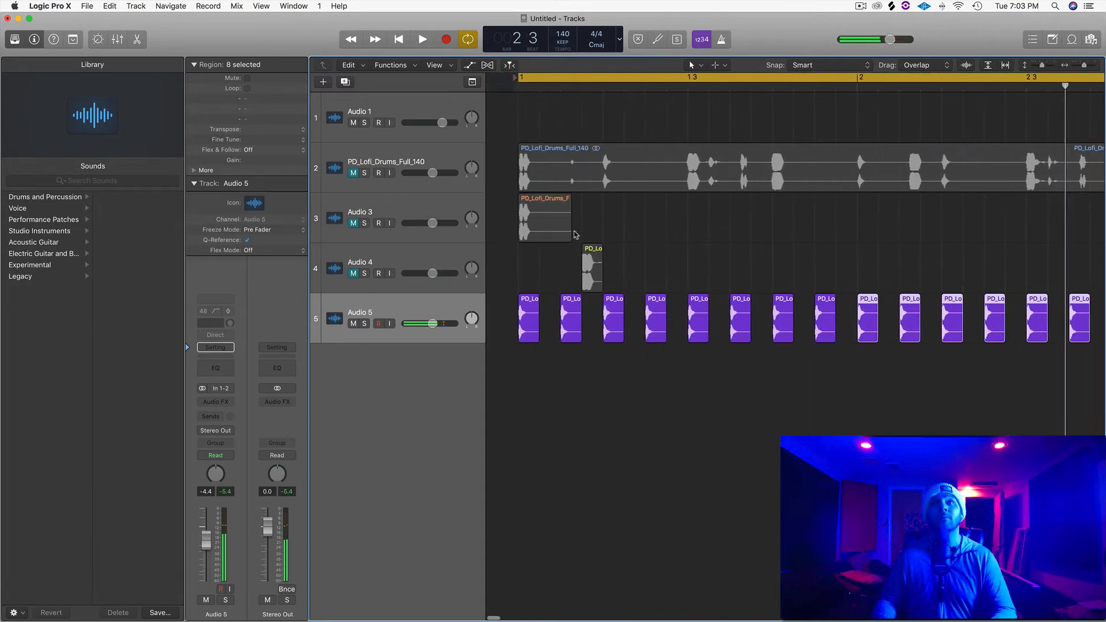
pyautogui.click(353, 224)
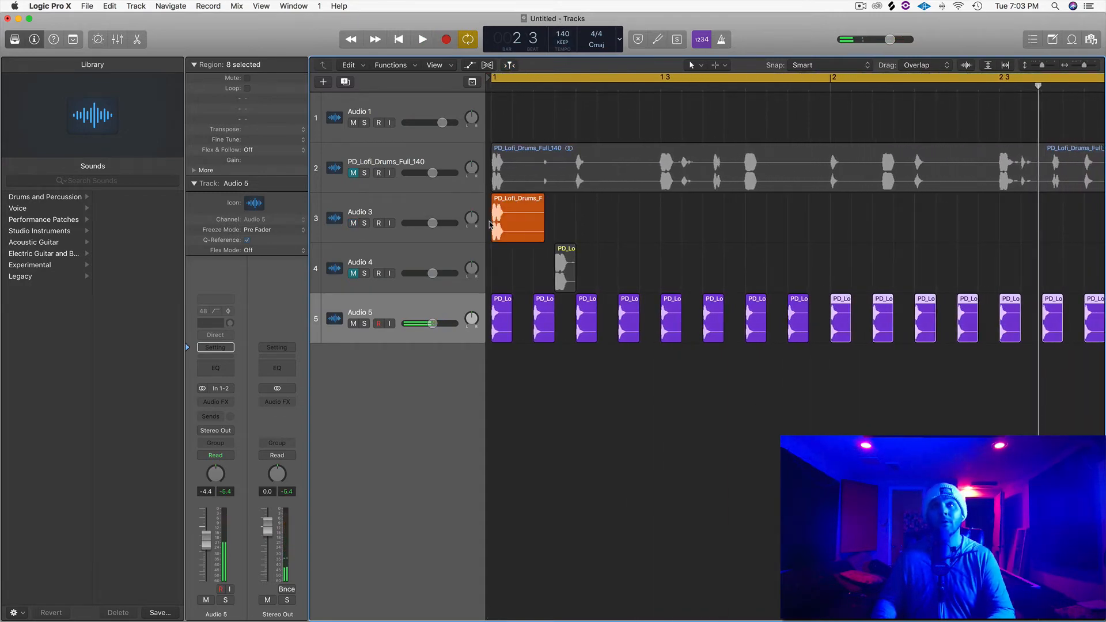
pyautogui.press('space')
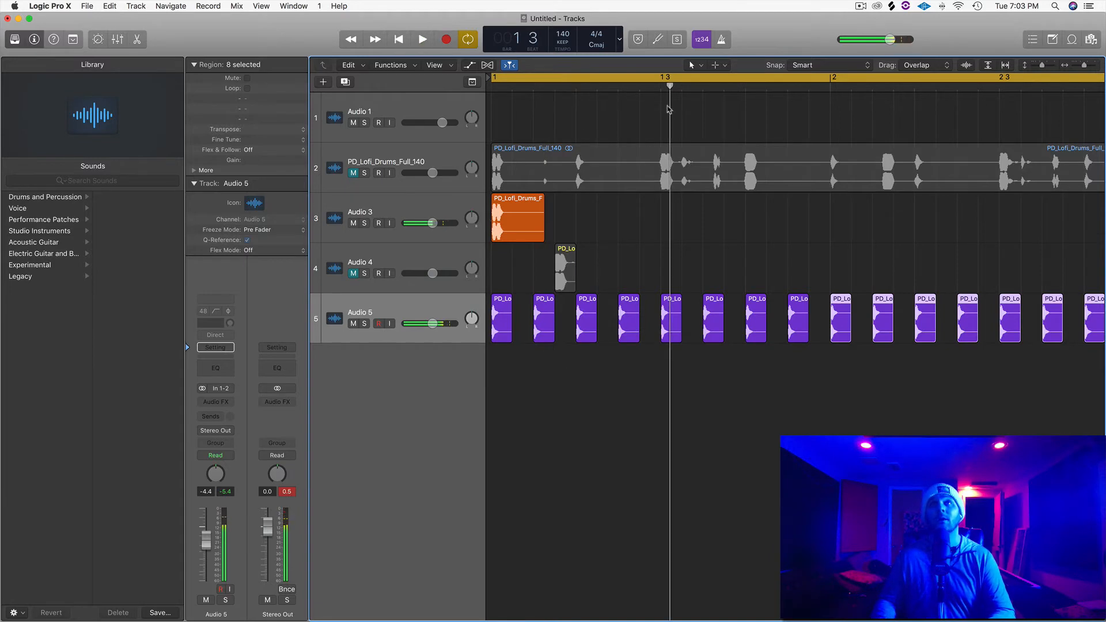
# Step: Move the yellow hit on Audio 4 to 1 3, unmute the track, and play the pattern
pyautogui.click(662, 86)
pyautogui.moveTo(564, 274); pyautogui.dragTo(669, 274)
pyautogui.click(354, 273)
pyautogui.press('space')
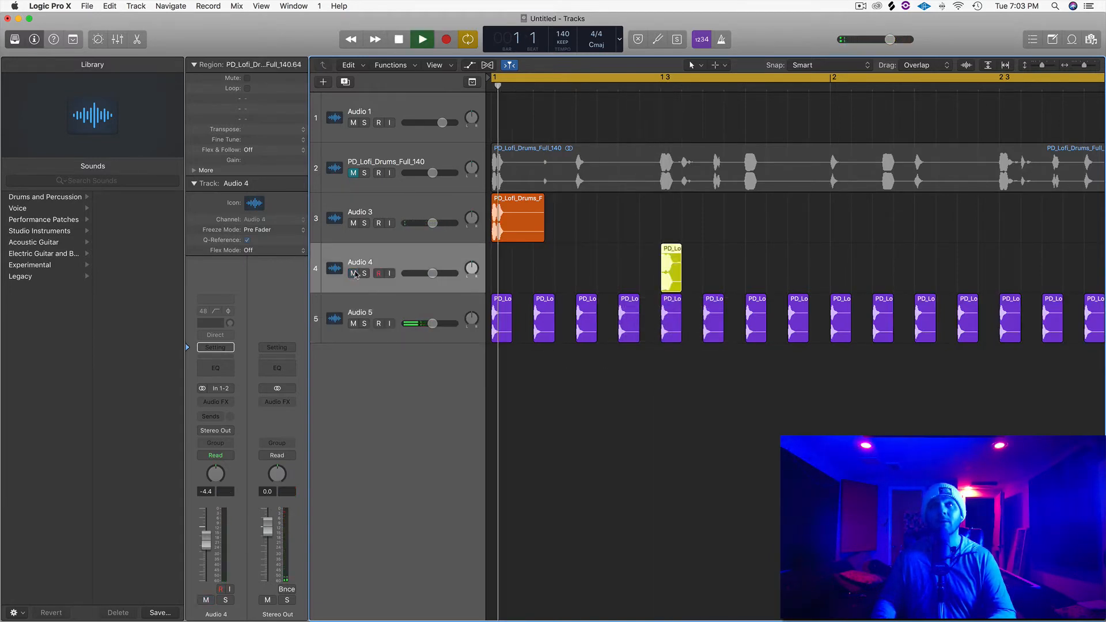
pyautogui.hscroll(3, 662, 242)
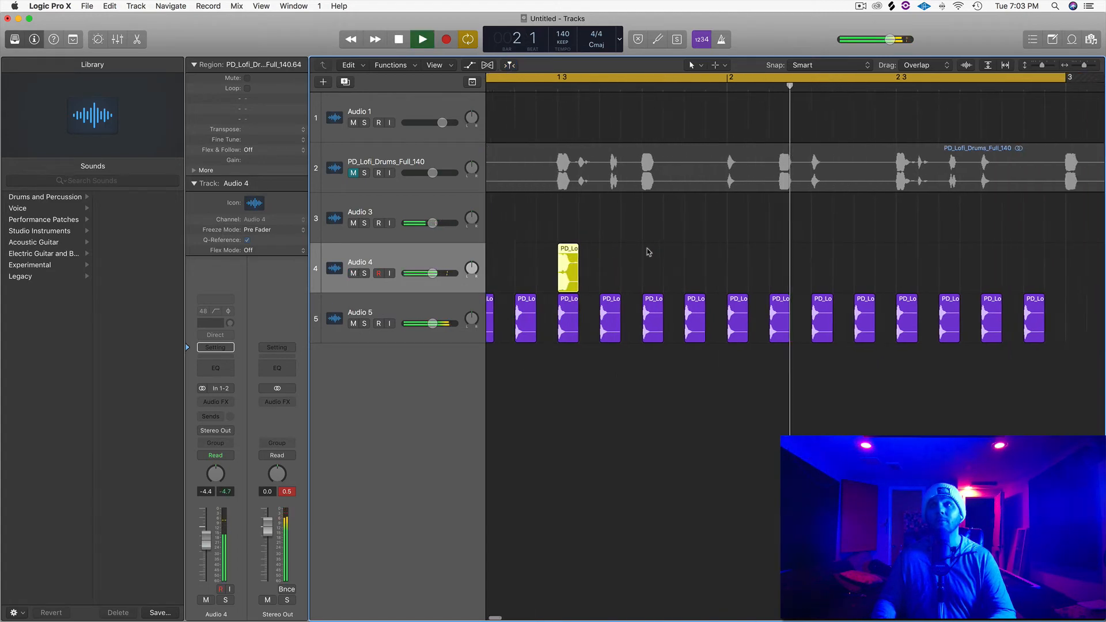
# Step: Stop playback and copy the yellow hit on Audio 4 to 2 3
pyautogui.press('space')
pyautogui.click(850, 95)
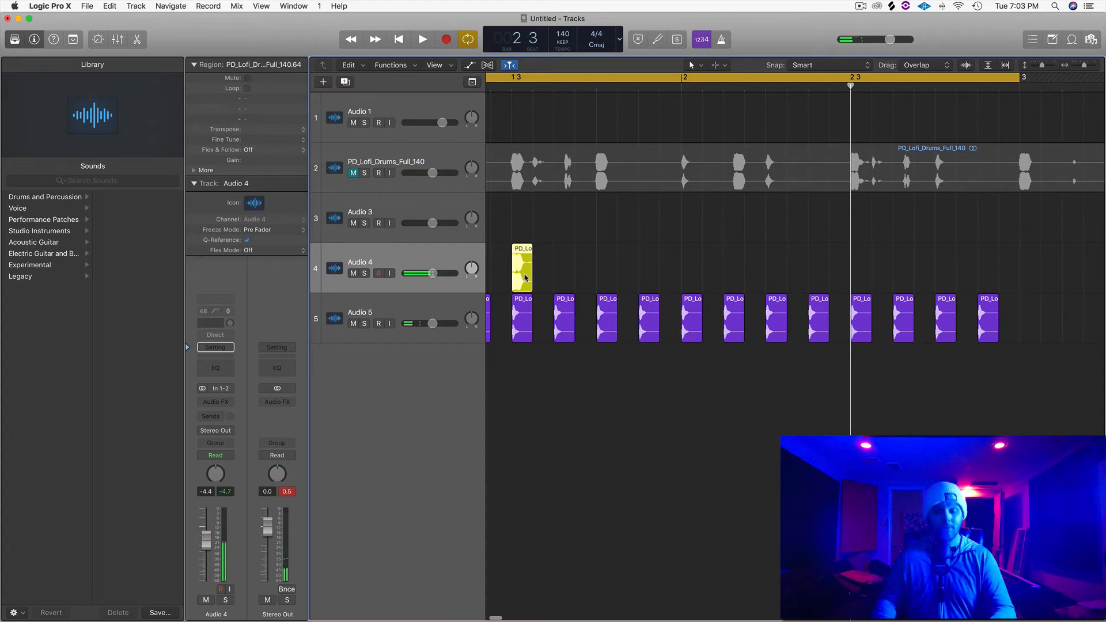
pyautogui.moveTo(522, 279); pyautogui.dragTo(859, 266)
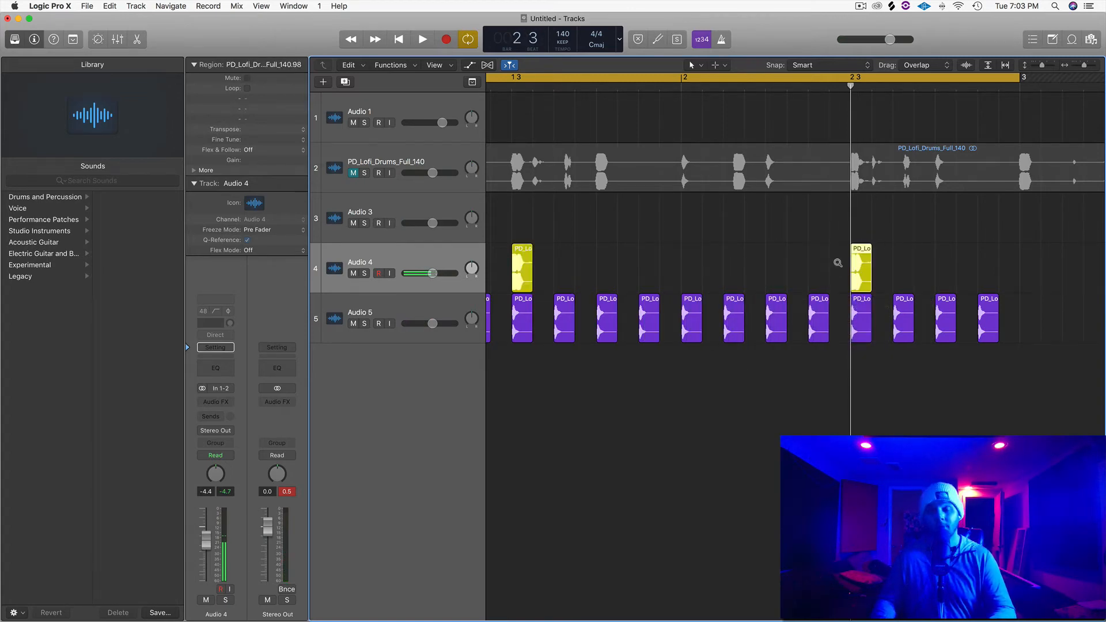
# Step: Split the orange region on Audio 3 at 1 1 2 and delete the part after the cut
pyautogui.hscroll(-5, 777, 252)
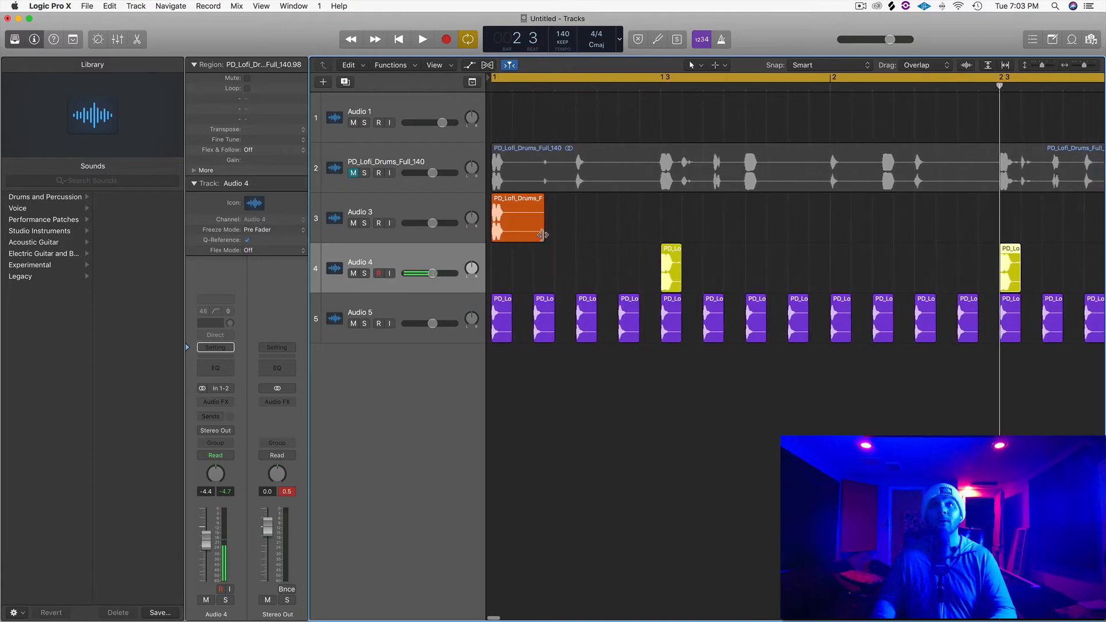
pyautogui.scroll(5, 543, 227)
pyautogui.hscroll(-7, 548, 227)
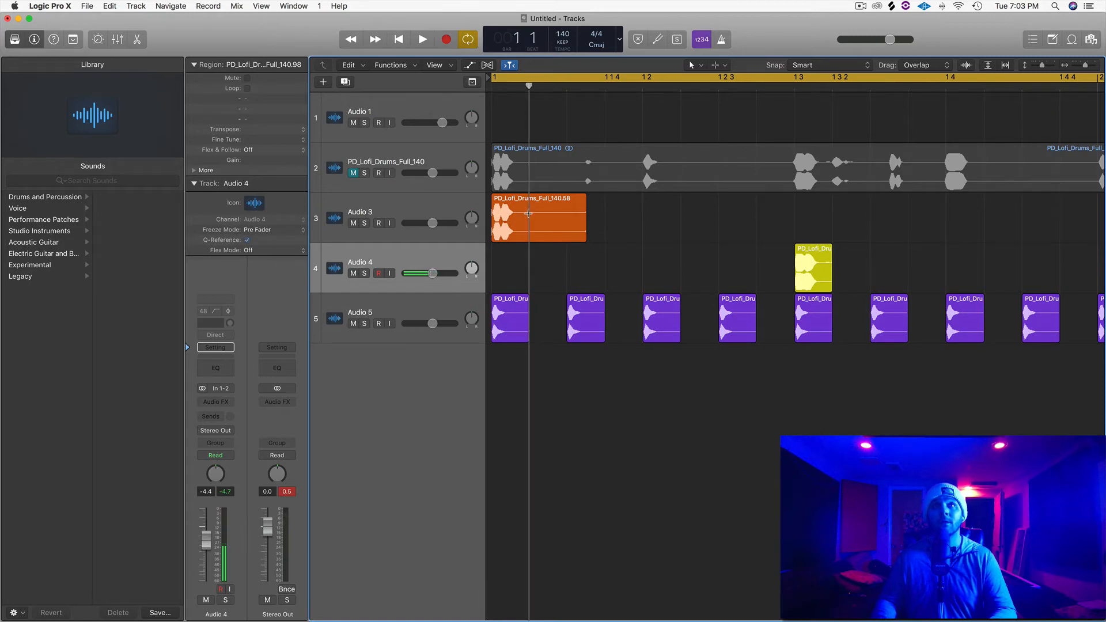
pyautogui.click(530, 217)
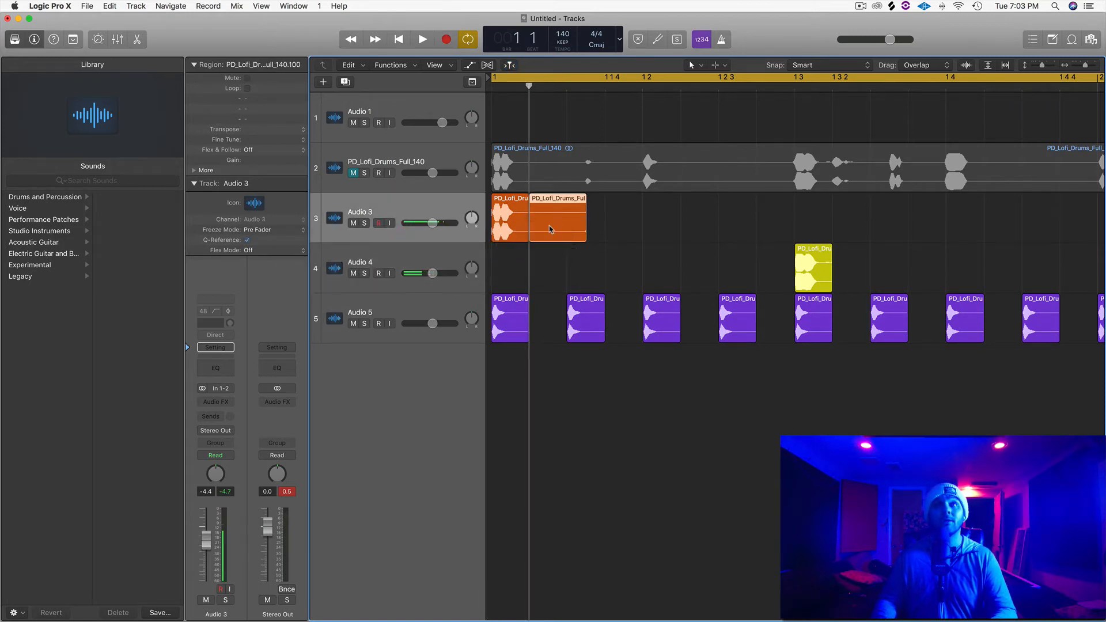
pyautogui.press('Delete')
pyautogui.scroll(-3, 550, 227)
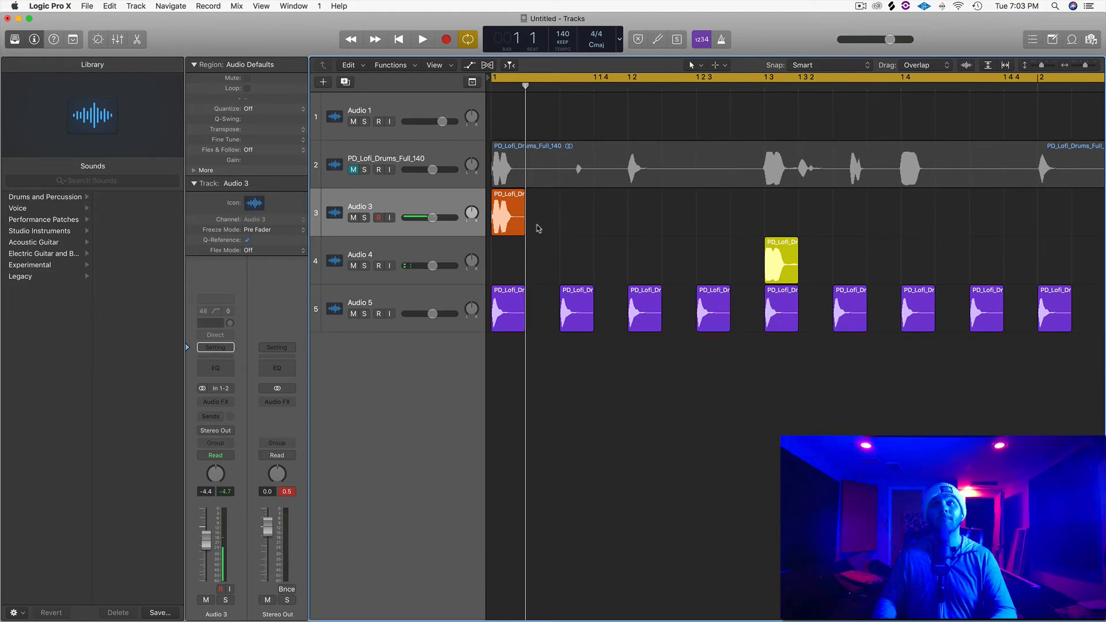
# Step: Copy the orange hit on Audio 3 to 1 2 3 and play the pattern
pyautogui.moveTo(503, 224); pyautogui.dragTo(708, 217)
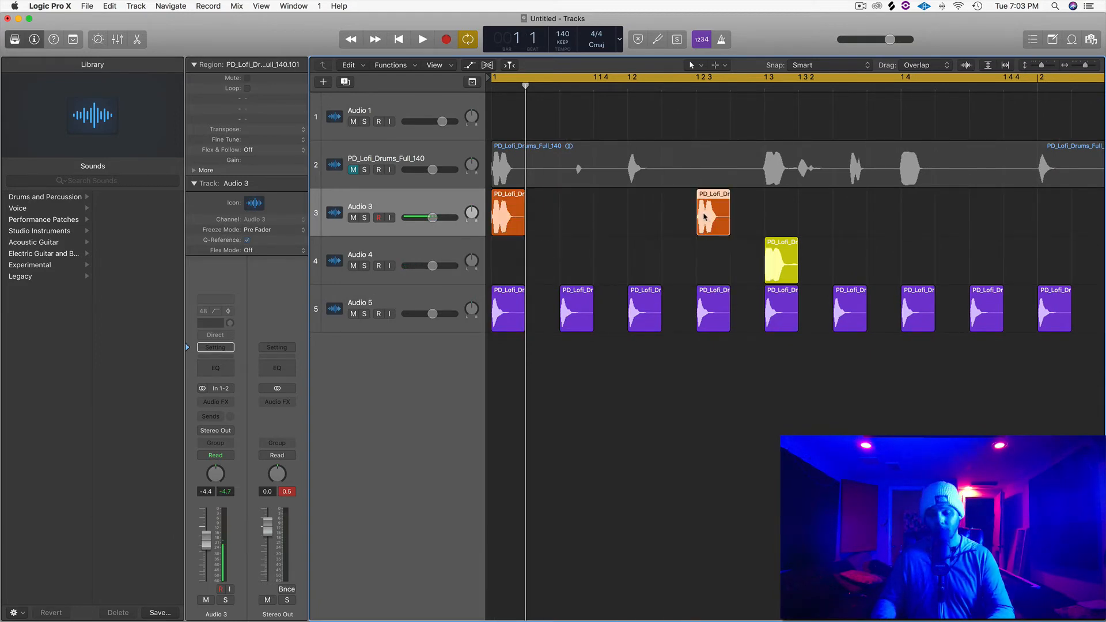
pyautogui.press('space')
pyautogui.scroll(-2, 678, 222)
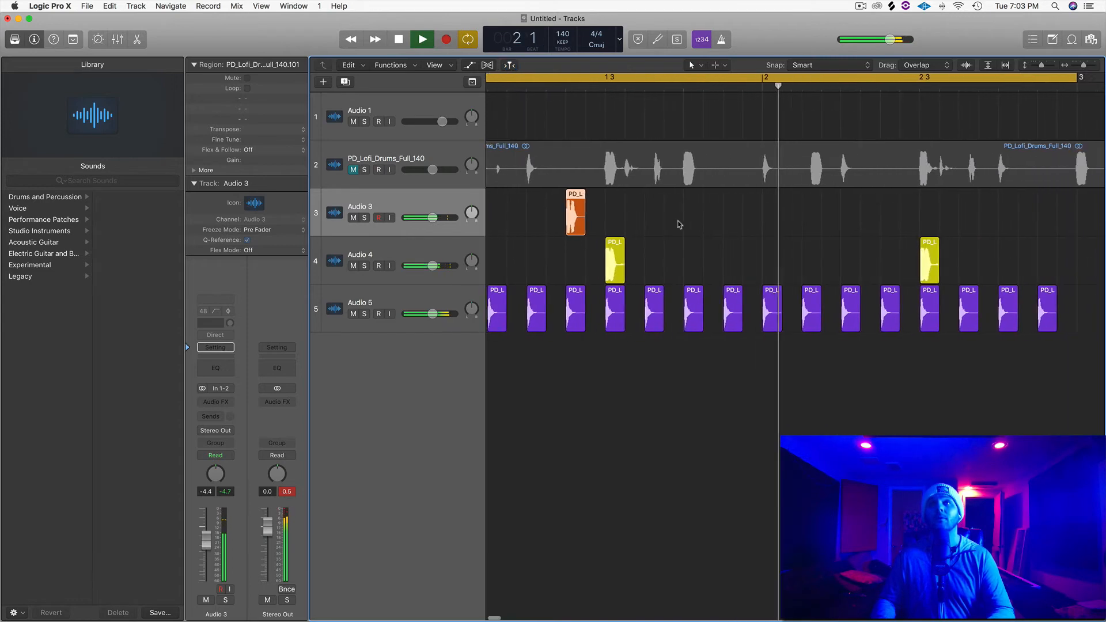
pyautogui.press('space')
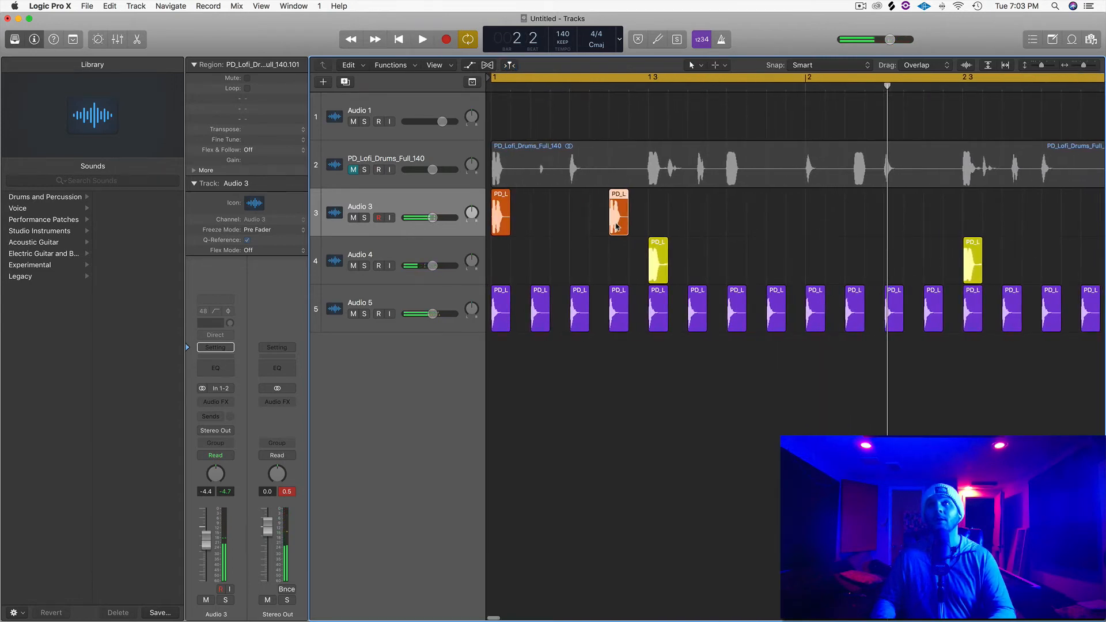
# Step: Copy the orange hit from 1 2 3 to 1 4 on Audio 3 and play it back
pyautogui.moveTo(616, 226); pyautogui.dragTo(733, 228)
pyautogui.press('space')
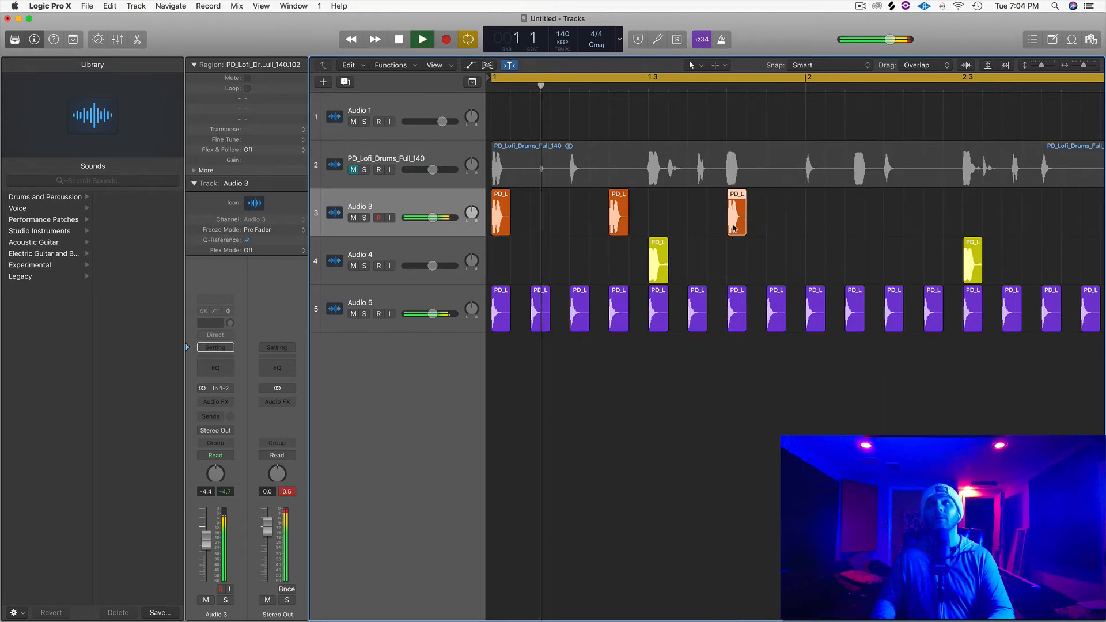
pyautogui.press('space')
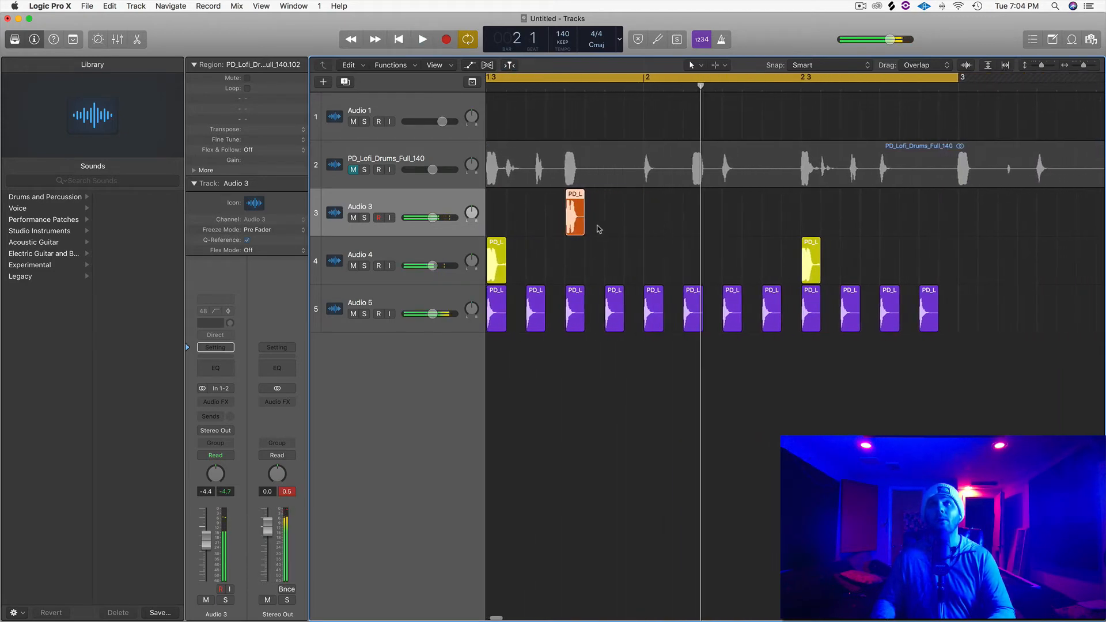
# Step: Copy the orange hit from 1 4 to 2 1 4 on Audio 3 and listen to the loop
pyautogui.moveTo(574, 226); pyautogui.dragTo(712, 224)
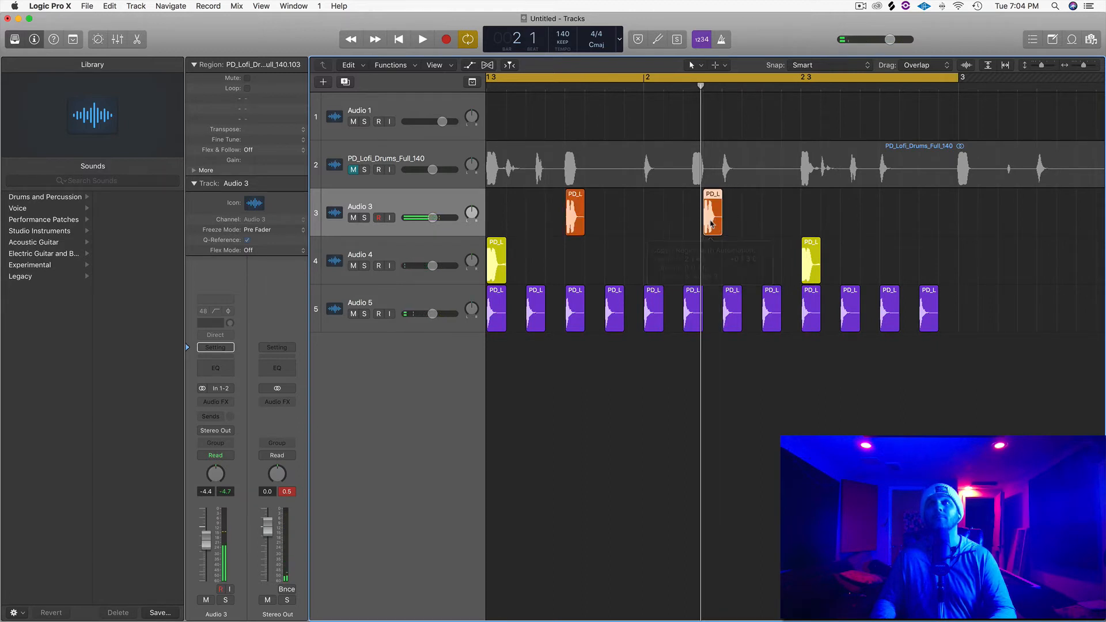
pyautogui.press('super+Left')
pyautogui.press('super+Left')
pyautogui.press('space')
pyautogui.press('super+Right')
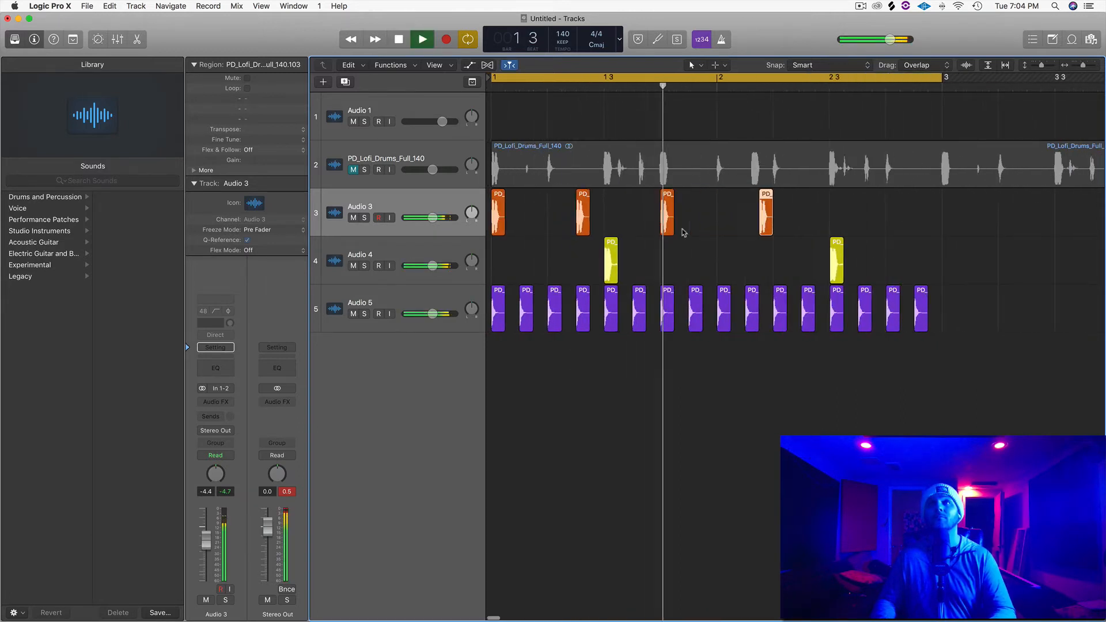
pyautogui.press('space')
# Step: Move the orange hit in bar 2 of Audio 3 to 2 1 3, add copies at 2 2 3 and 2 2 4, and play the loop
pyautogui.moveTo(815, 225); pyautogui.dragTo(876, 224)
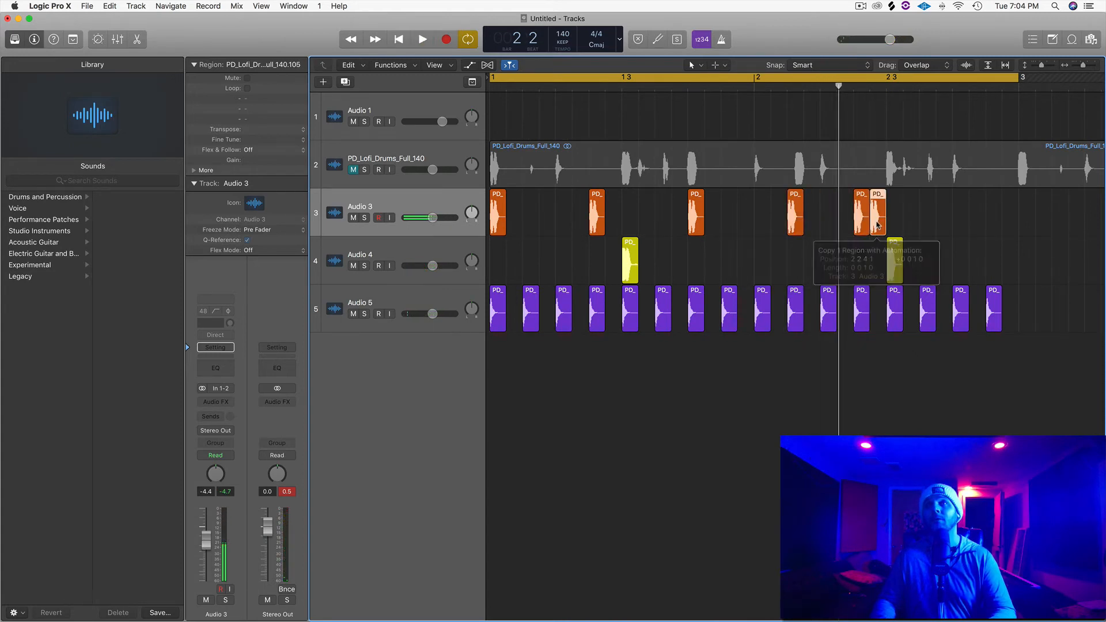
pyautogui.press('space')
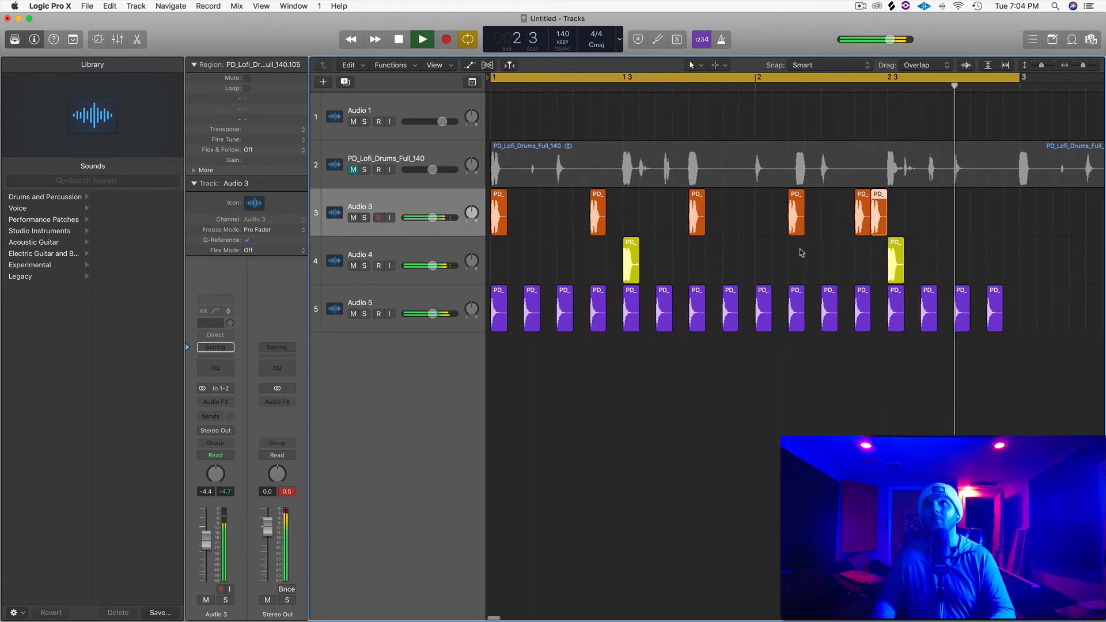
pyautogui.hscroll(3, 802, 252)
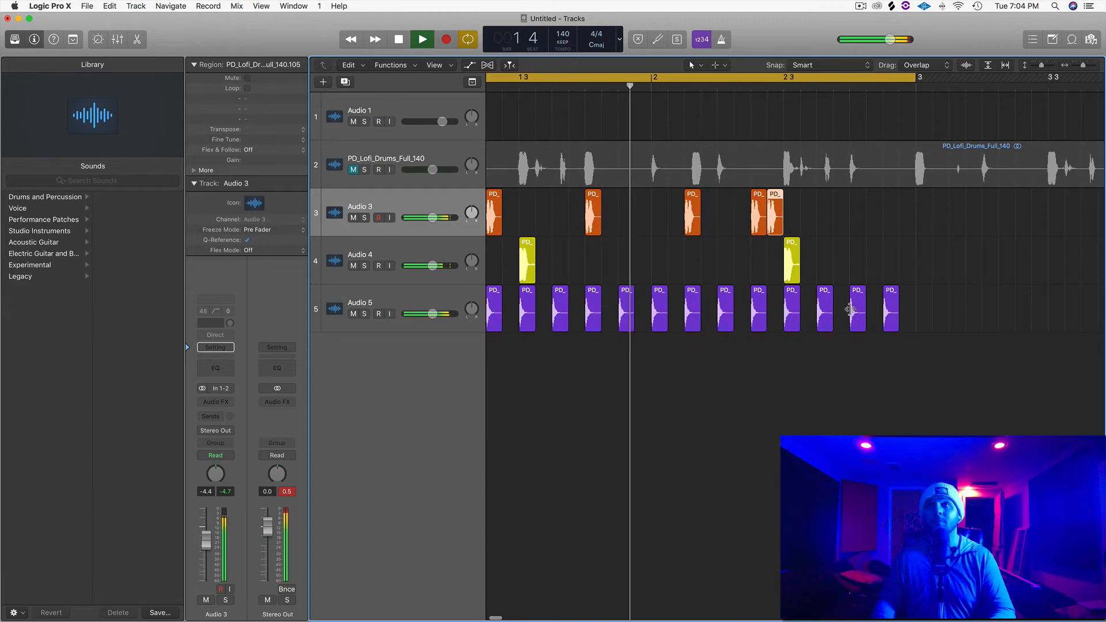
pyautogui.scroll(3, 902, 314)
pyautogui.press('space')
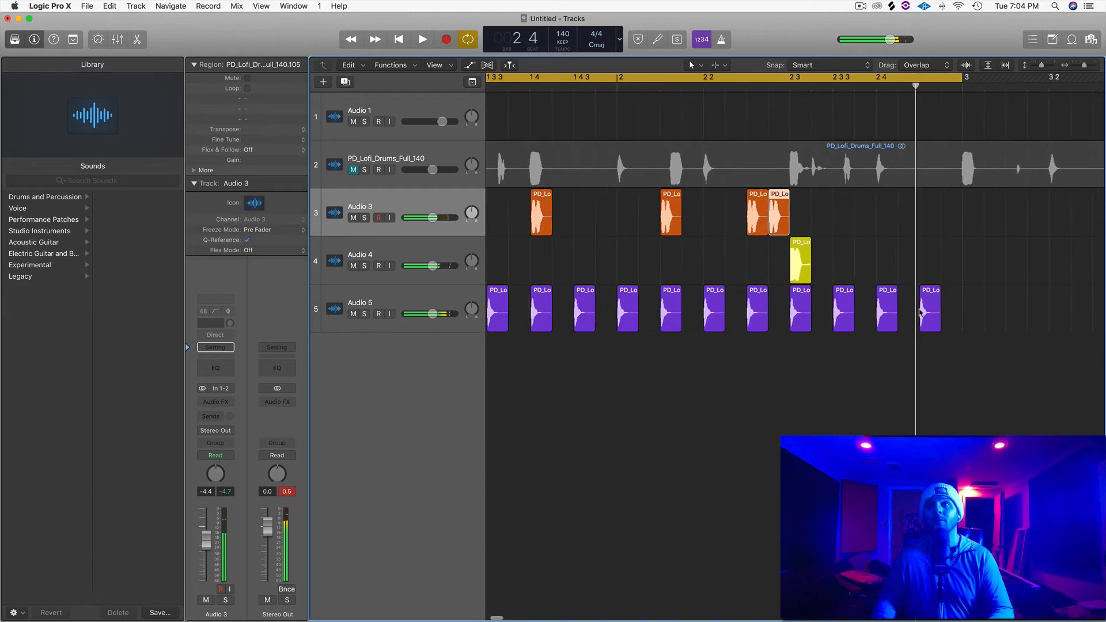
# Step: Try copying the last four purple hits on Audio 5 into the gaps between them, and undo the copy
pyautogui.hscroll(2, 942, 313)
pyautogui.moveTo(942, 313); pyautogui.dragTo(754, 312)
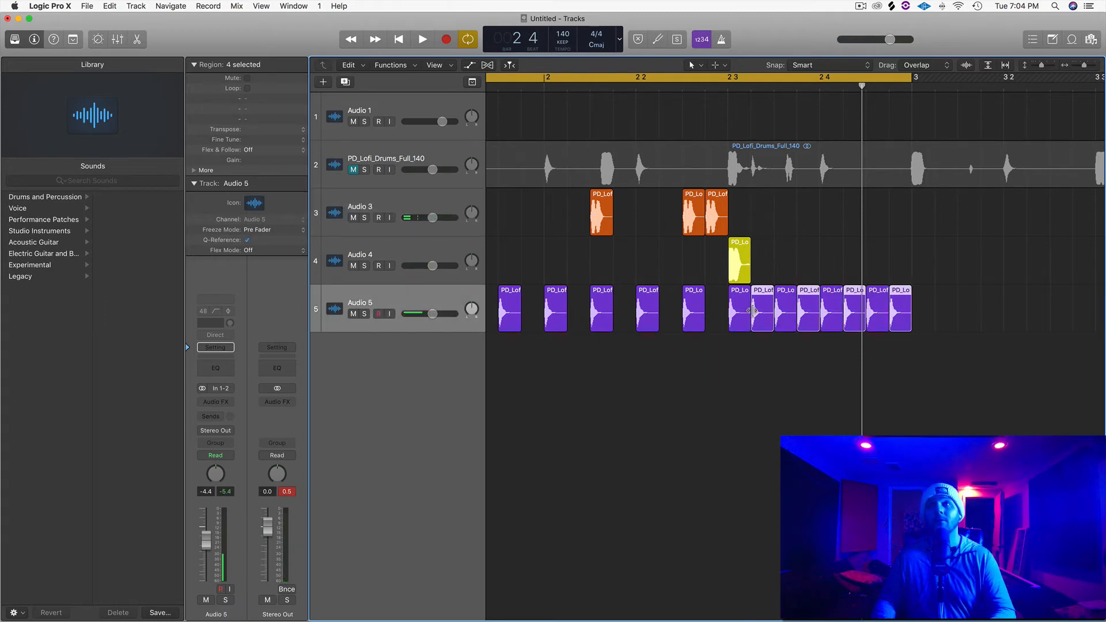
pyautogui.press('super+z')
pyautogui.click(952, 311)
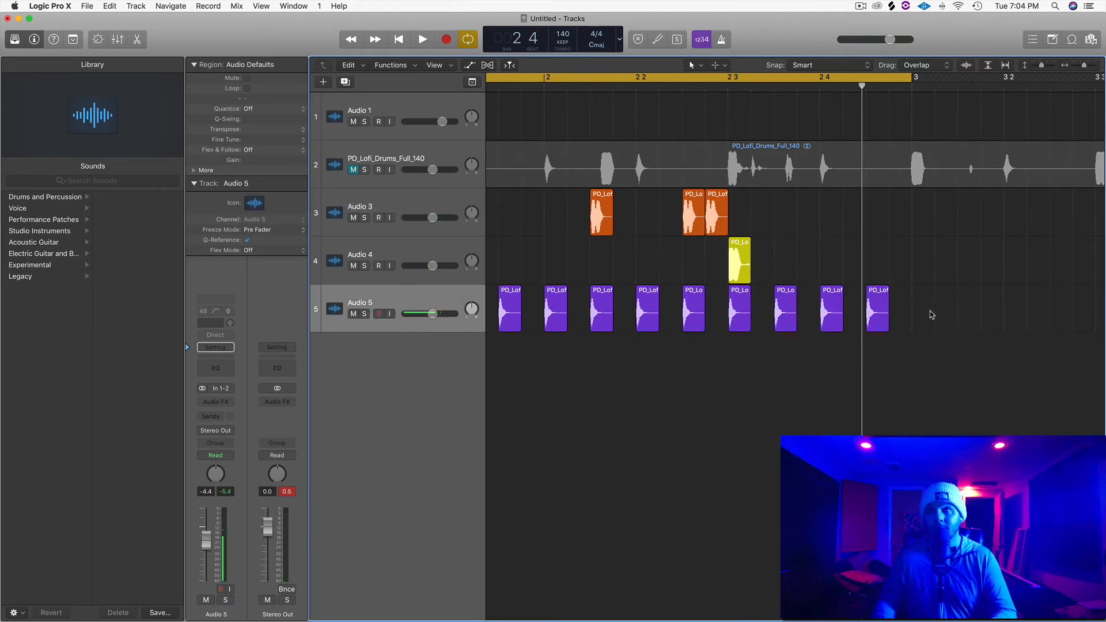
# Step: Copy the last four purple hits on Audio 5 one sixteenth later to fill the gaps from 2 3 to bar 3, and play the pattern
pyautogui.moveTo(916, 314); pyautogui.dragTo(766, 314)
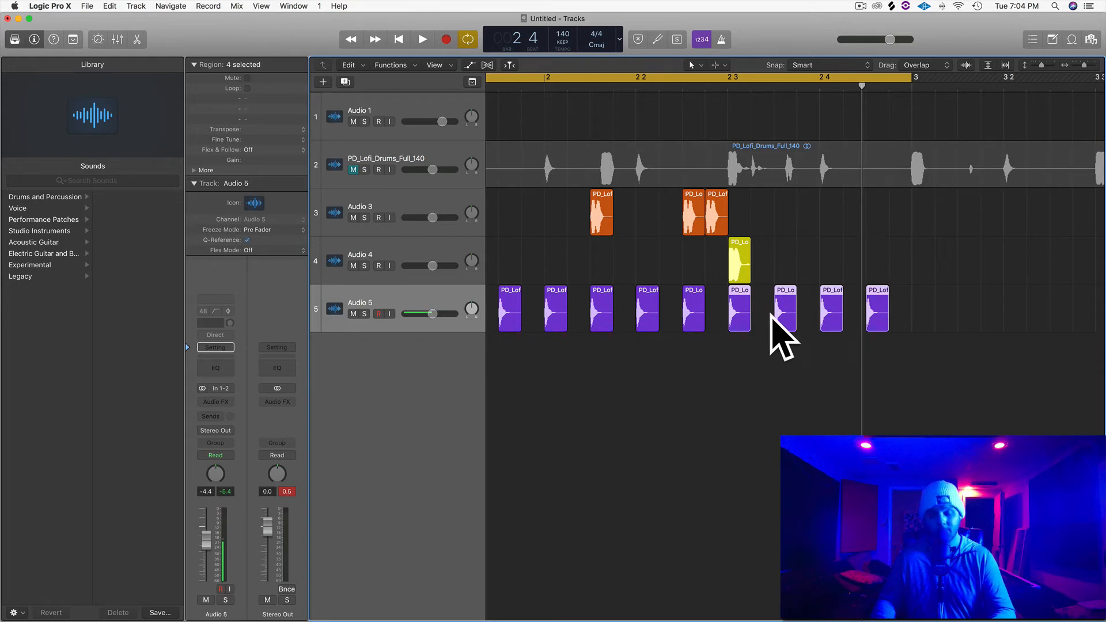
pyautogui.moveTo(739, 323); pyautogui.dragTo(759, 317)
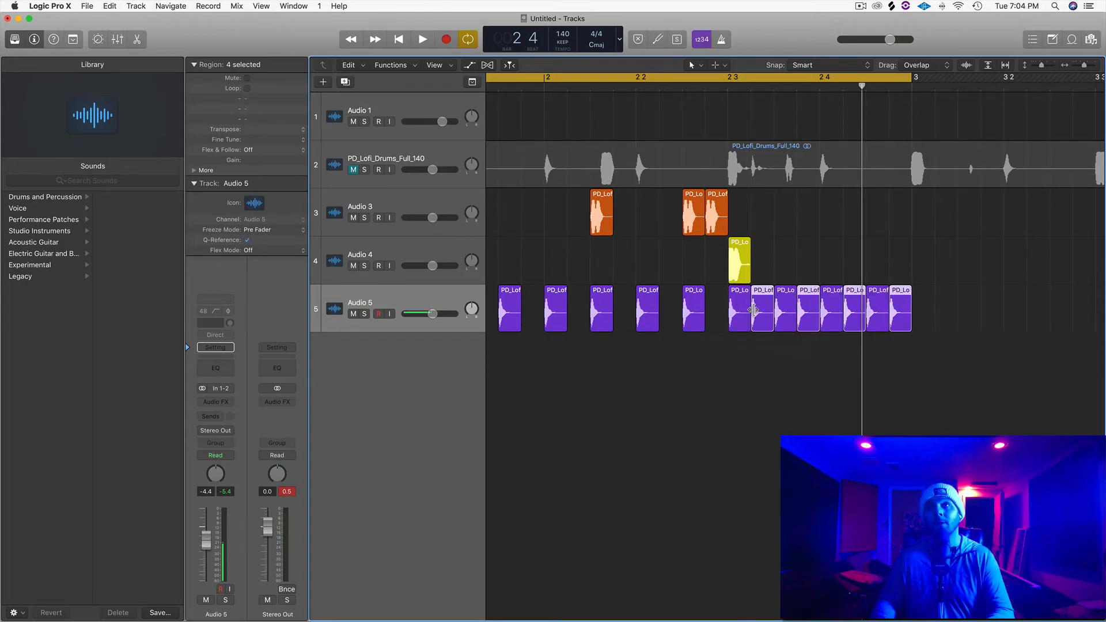
pyautogui.press('space')
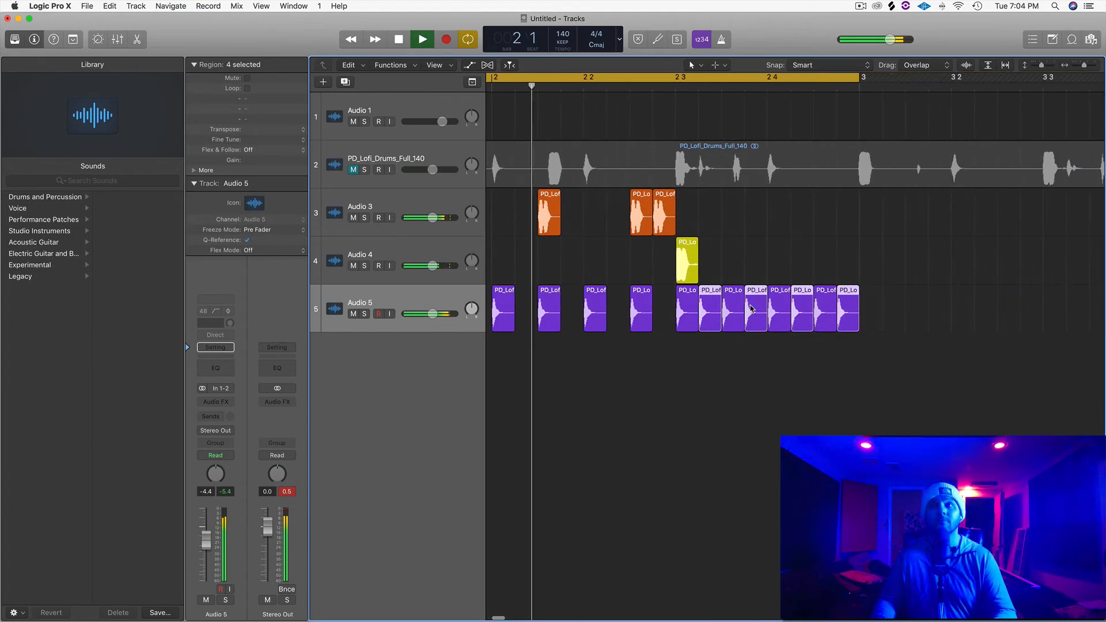
pyautogui.scroll(-3, 732, 298)
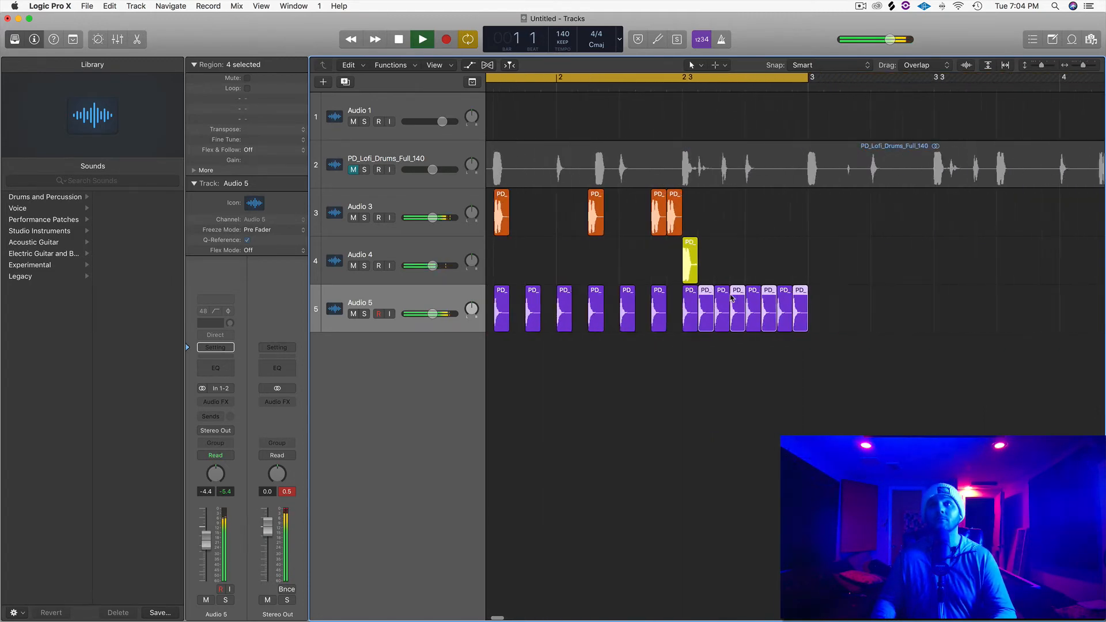
pyautogui.scroll(-4, 731, 297)
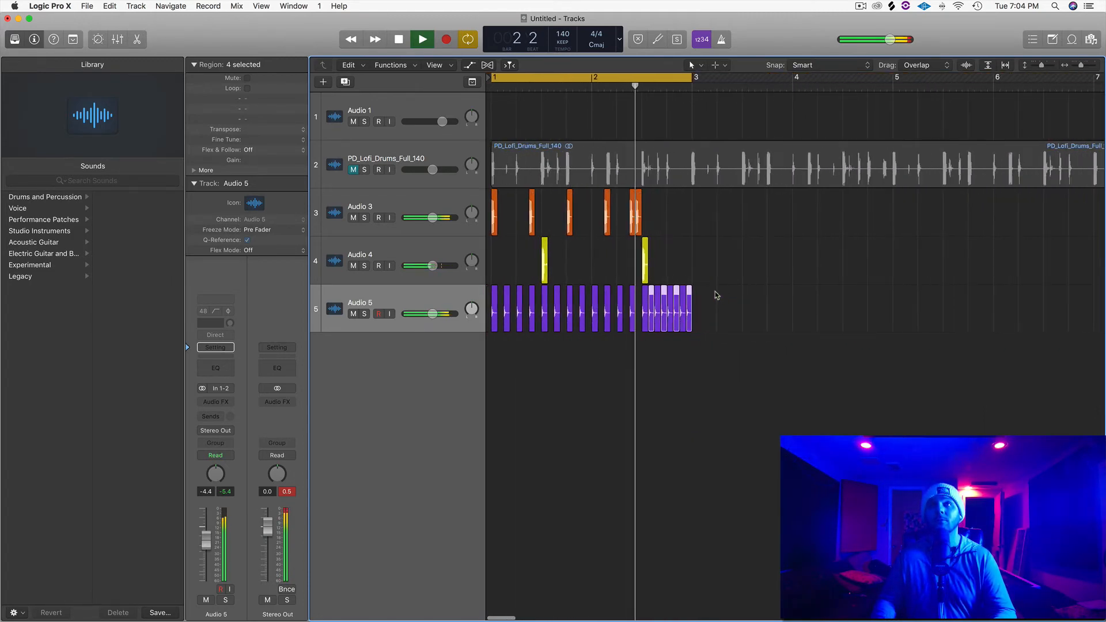
pyautogui.press('space')
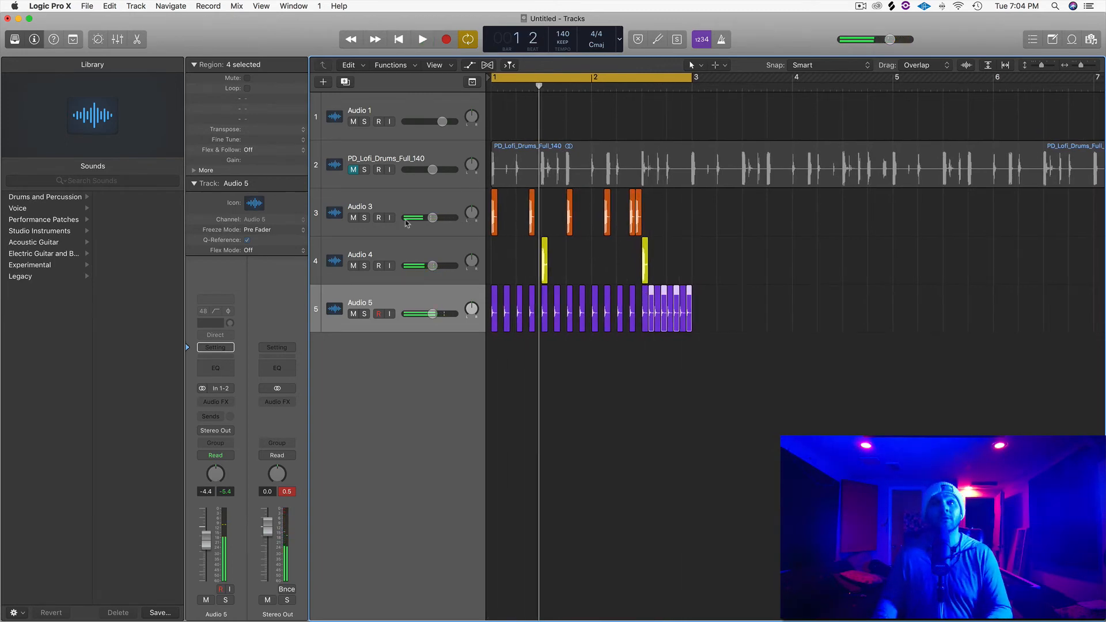
# Step: Mute Audio 3, Audio 4 and Audio 5, and unmute the original PD_Lofi_Drums_Full_140 track
pyautogui.moveTo(353, 218); pyautogui.dragTo(346, 293)
pyautogui.click(355, 170)
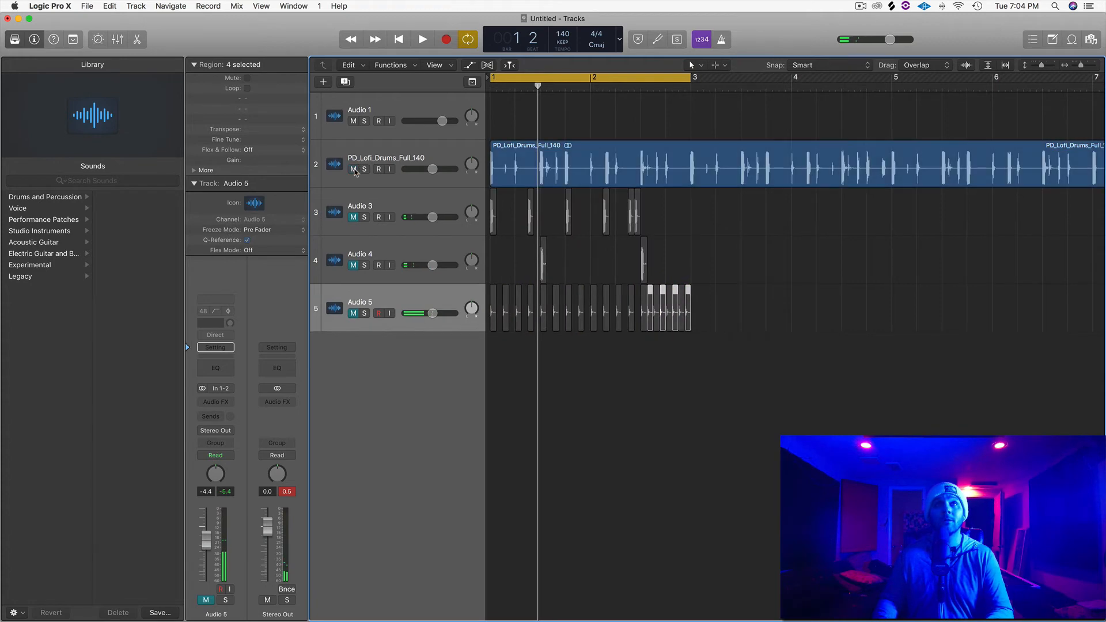
# Step: Extend the cycle range to bar 5 and play the original PD_Lofi_Drums_Full_140 loop
pyautogui.moveTo(687, 77); pyautogui.dragTo(892, 82)
pyautogui.press('space')
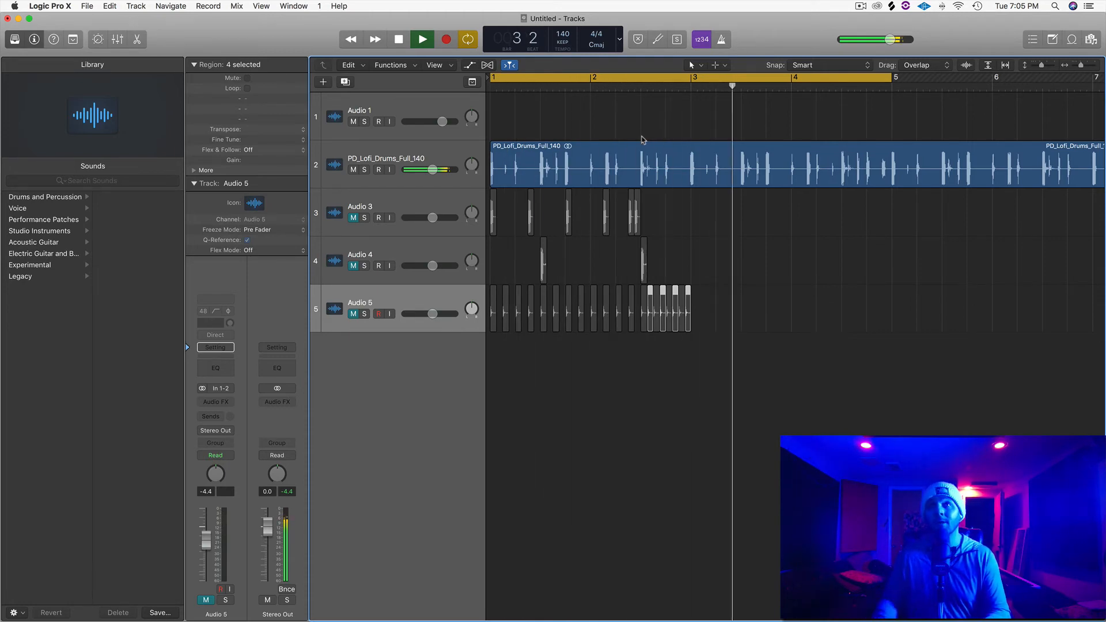
pyautogui.press('space')
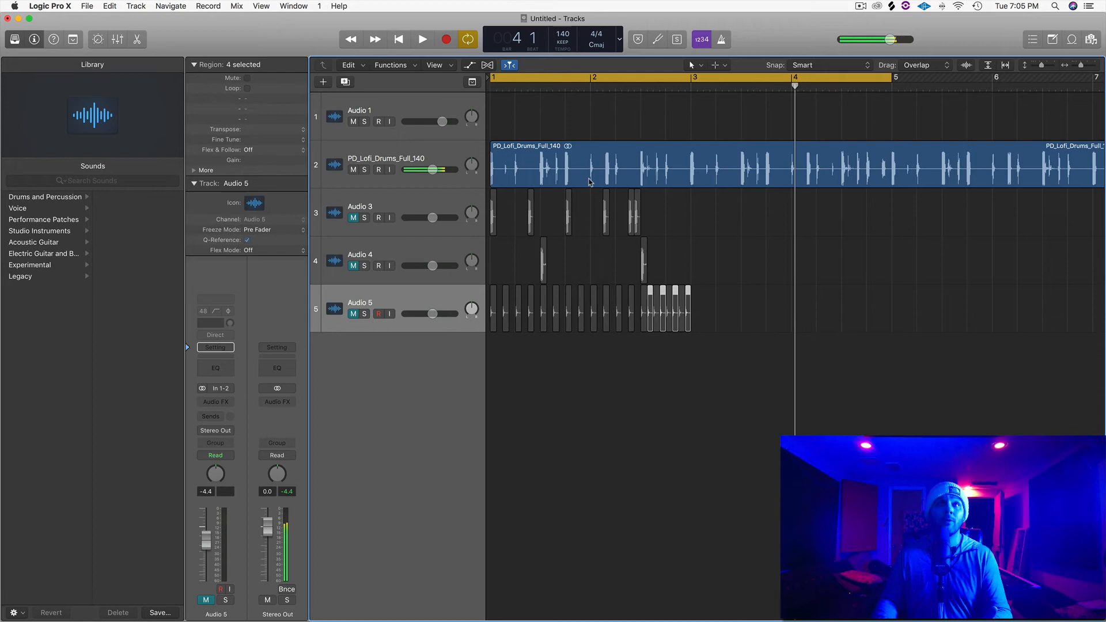
# Step: Mute the PD_Lofi_Drums_Full_140 track, unmute Audio 3, Audio 4 and Audio 5, and play the new pattern
pyautogui.click(353, 170)
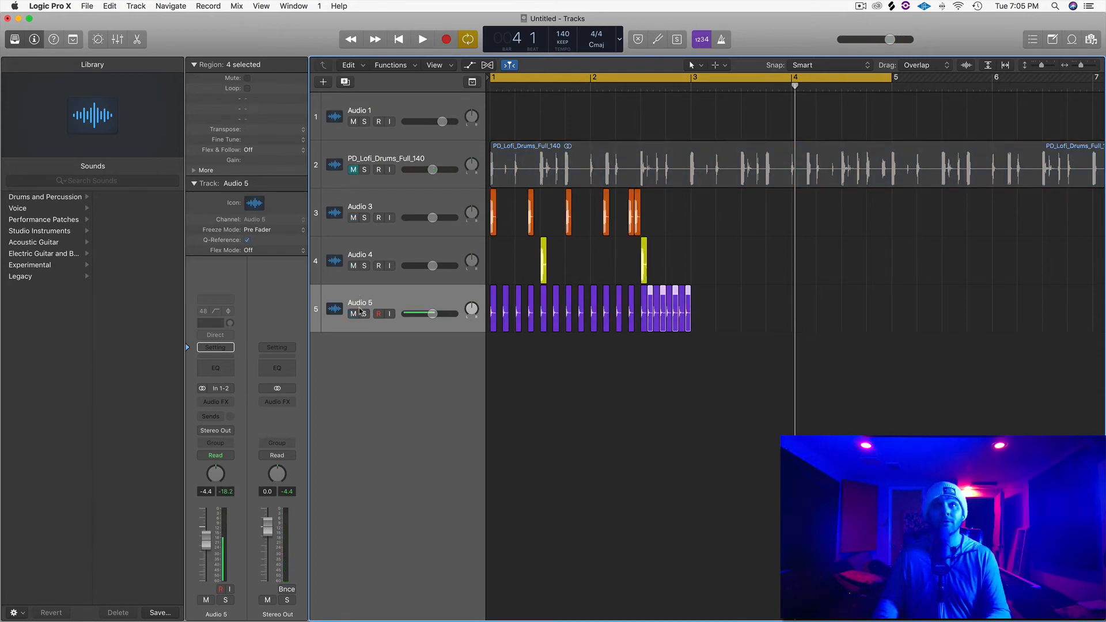
pyautogui.press('space')
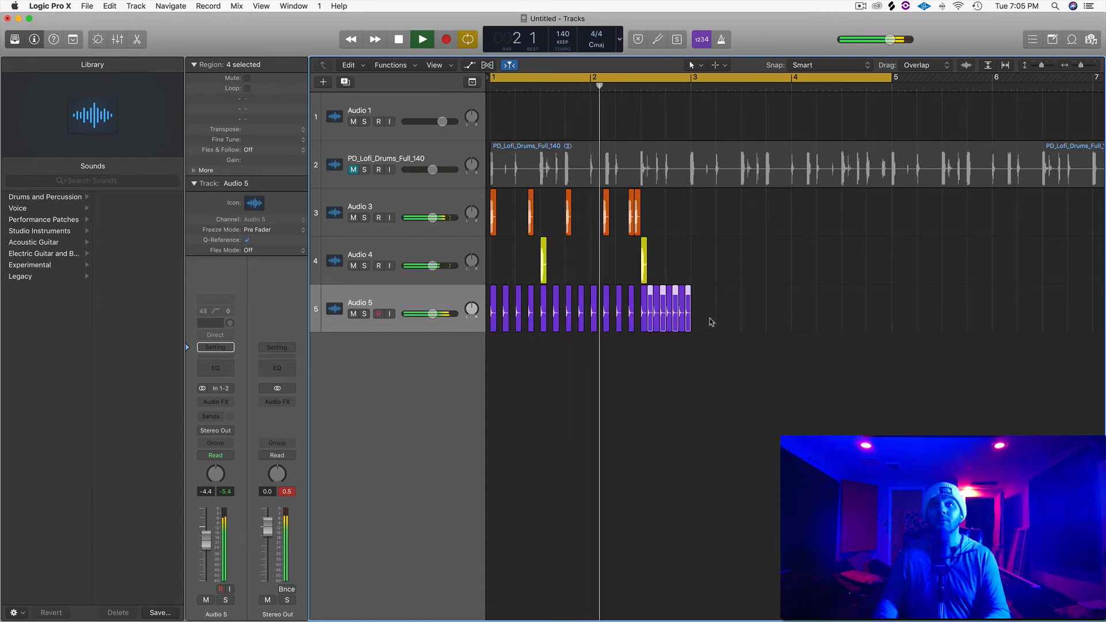
pyautogui.press('space')
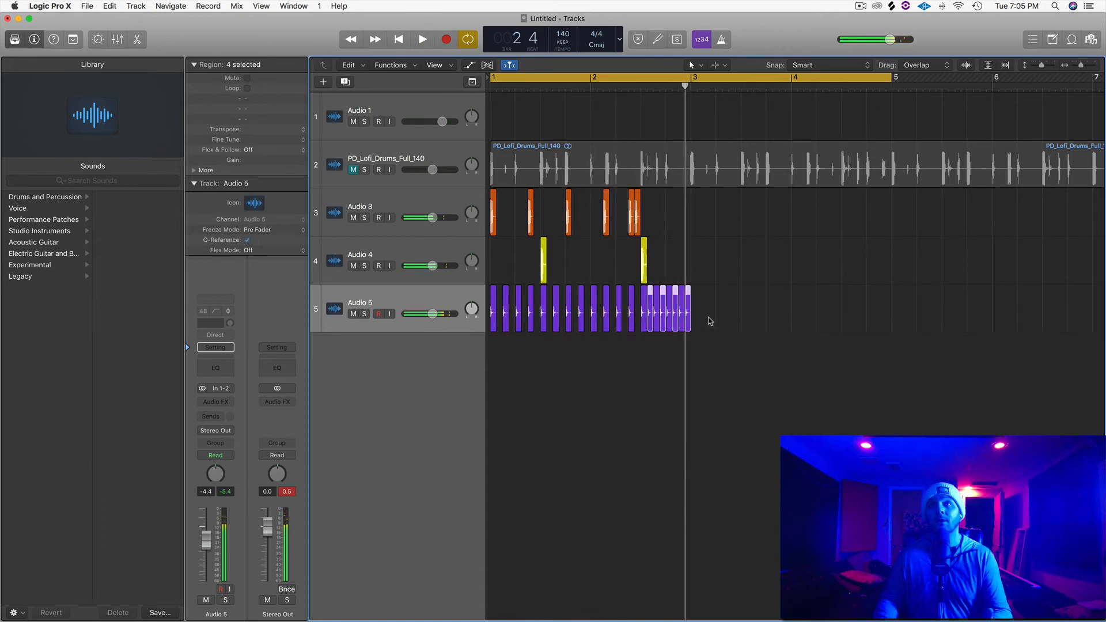
# Step: Copy all hits of the two-bar pattern on Audio 3, Audio 4 and Audio 5 to bar 3, and play the result
pyautogui.moveTo(708, 318); pyautogui.dragTo(488, 214)
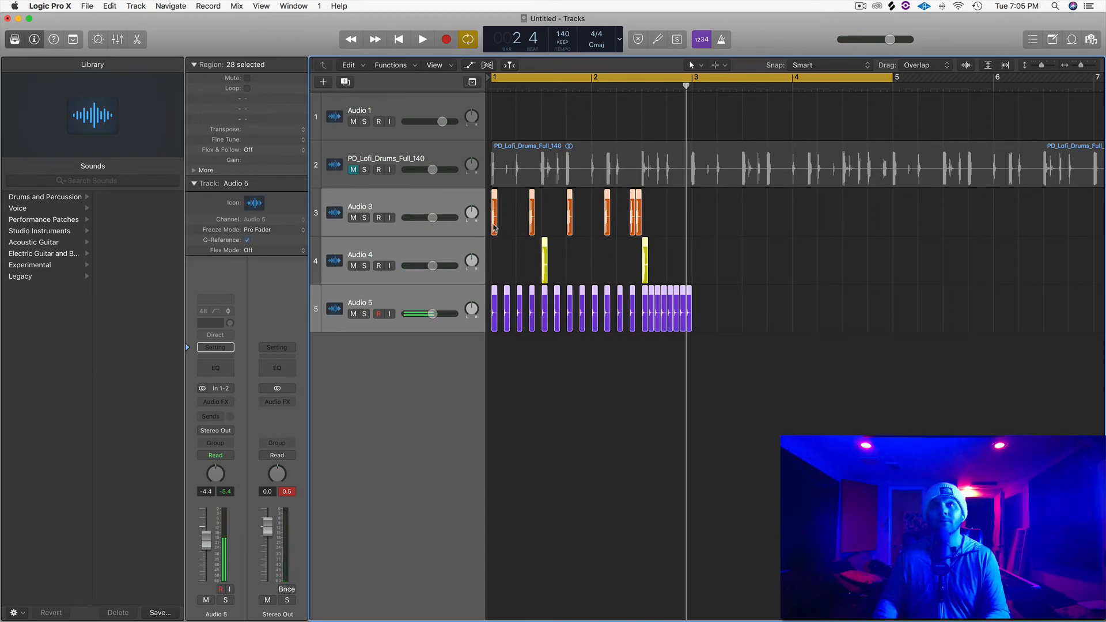
pyautogui.moveTo(493, 228); pyautogui.dragTo(690, 224)
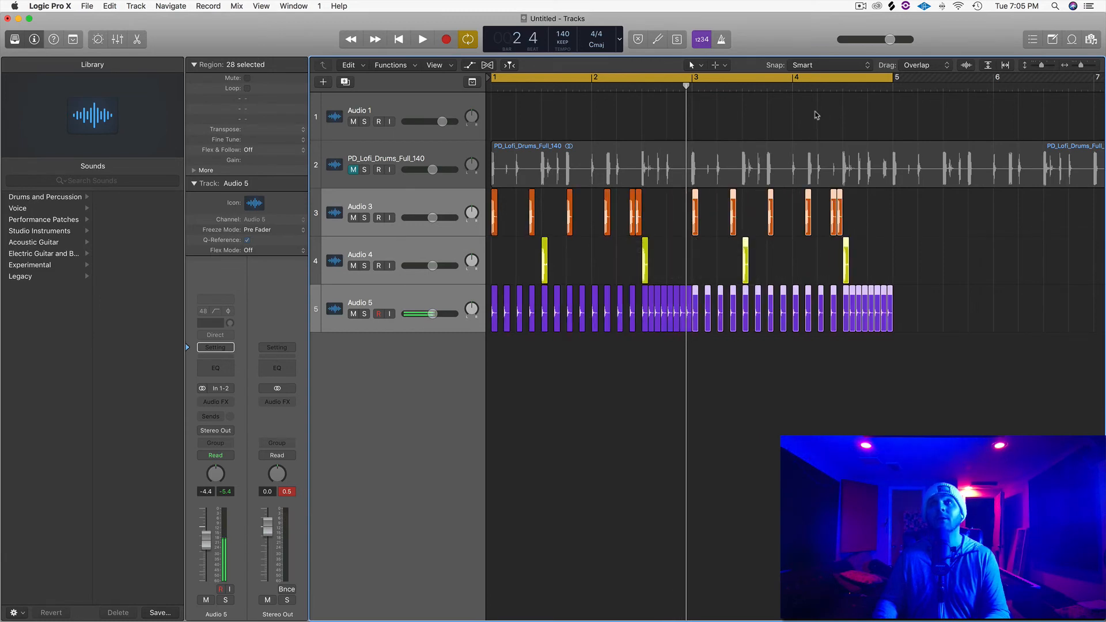
pyautogui.press('space')
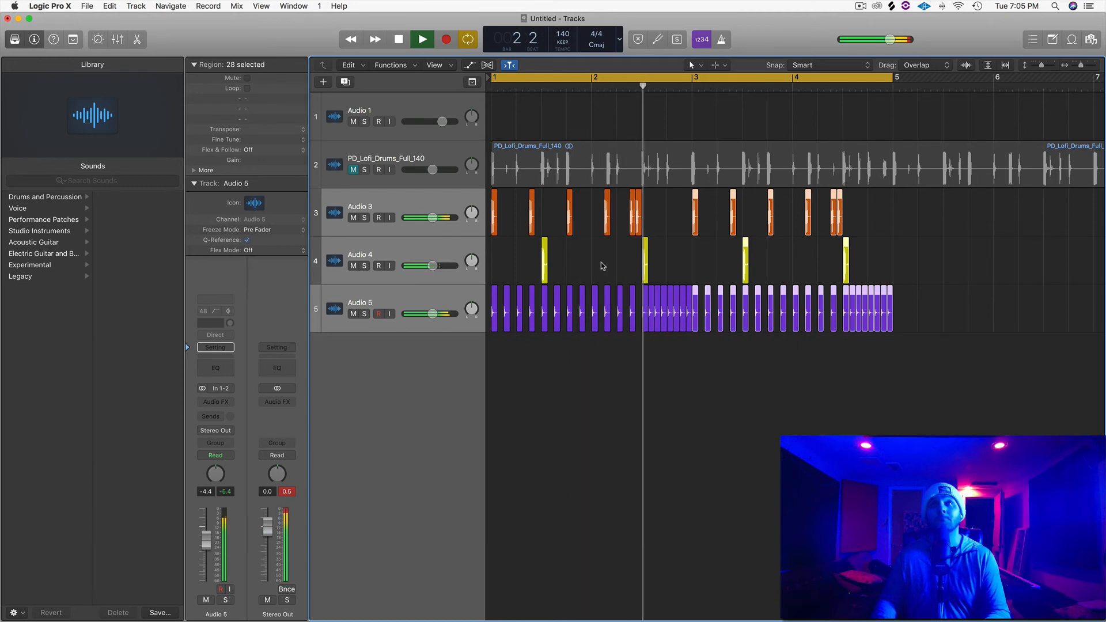
pyautogui.press('space')
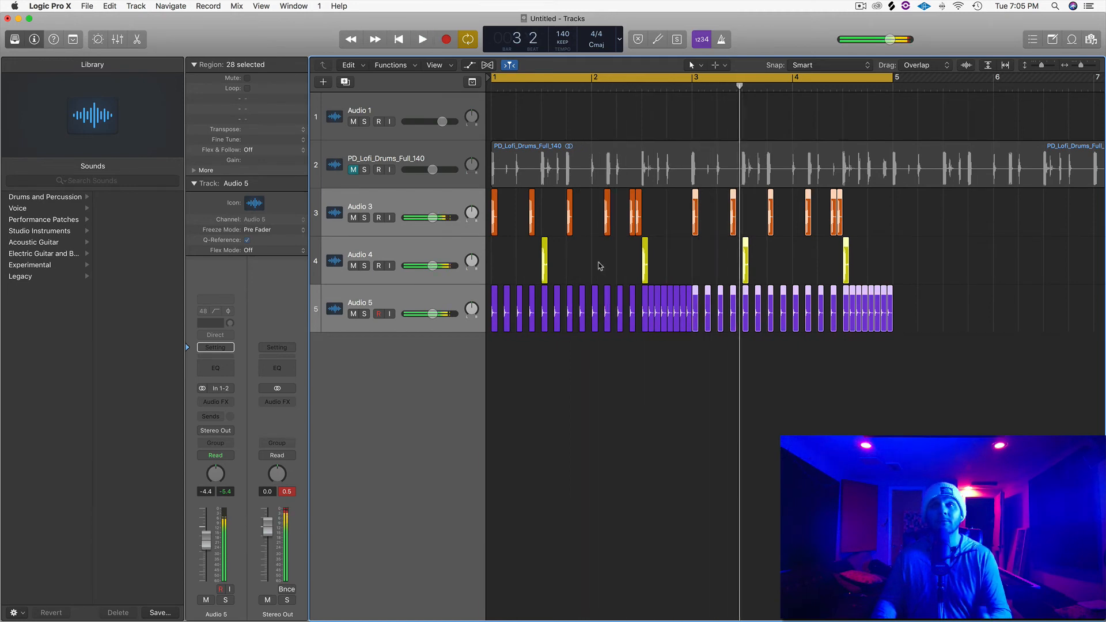
# Step: Mute Audio 3, Audio 4 and Audio 5, unmute the PD_Lofi_Drums_Full_140 track, and start playing the original loop
pyautogui.moveTo(353, 218); pyautogui.dragTo(353, 300)
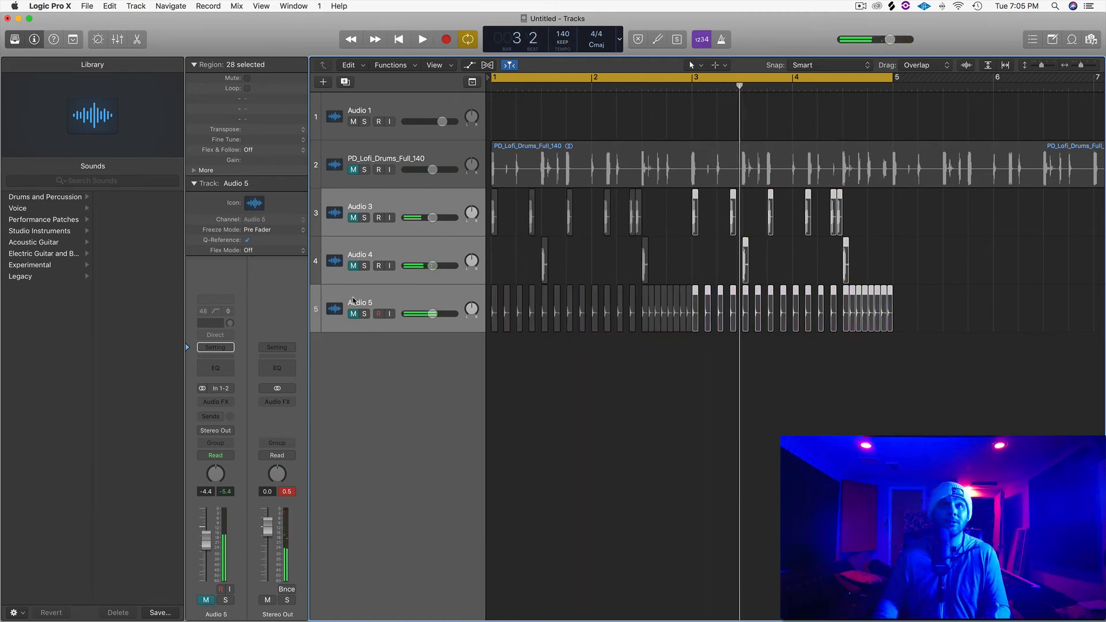
pyautogui.click(438, 153)
pyautogui.click(354, 170)
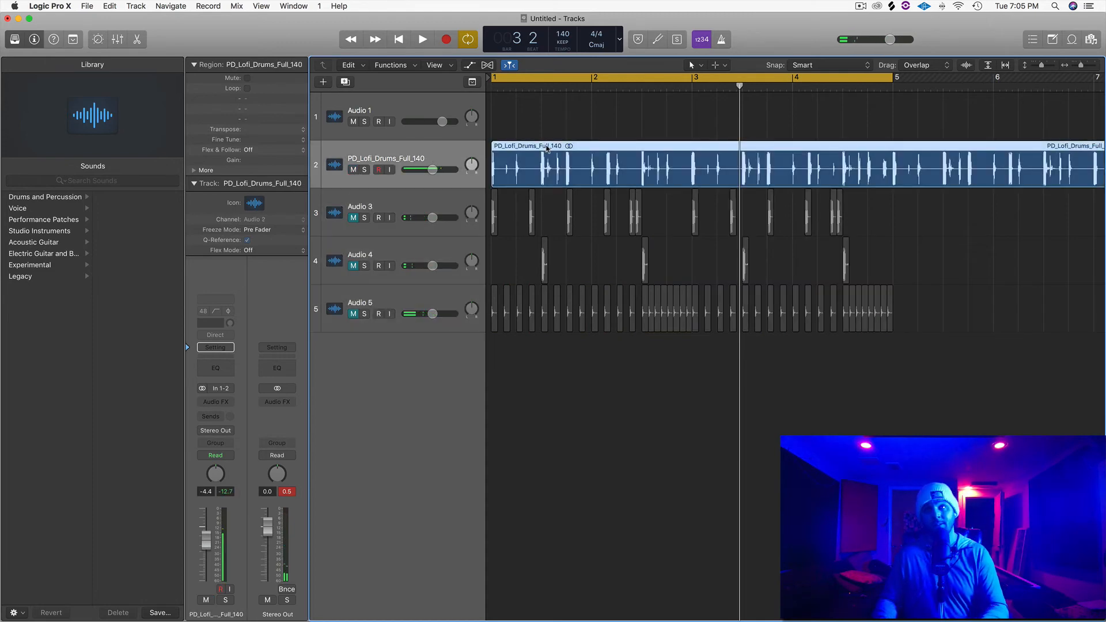
pyautogui.press('space')
pyautogui.press('super+Left')
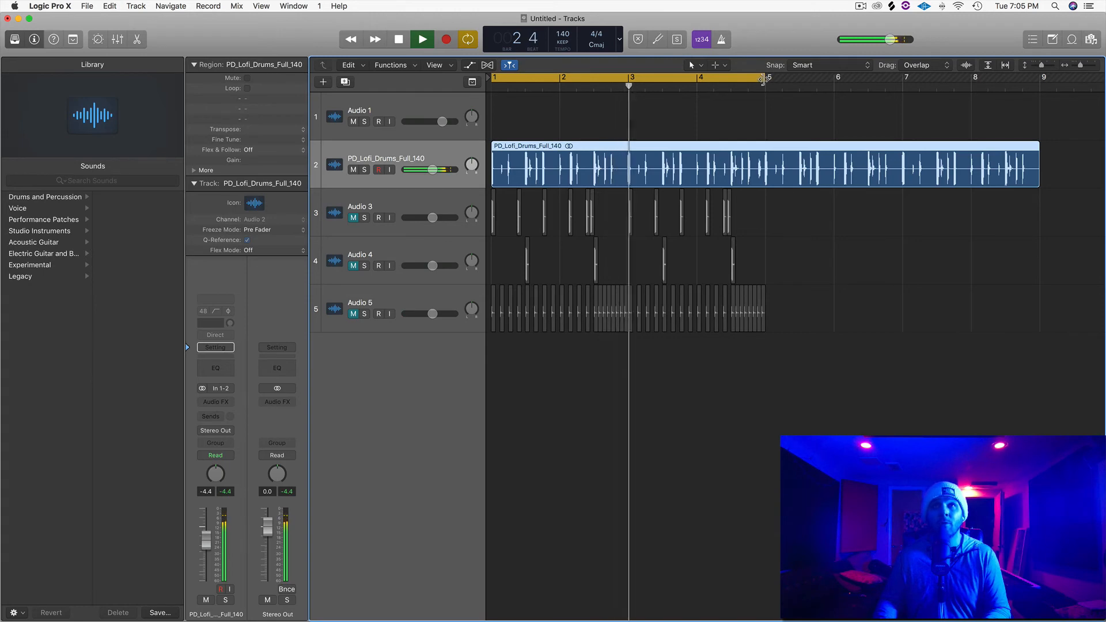
# Step: Extend the cycle range to bar 9 to cover the whole original loop, and stop after listening
pyautogui.moveTo(763, 79); pyautogui.dragTo(1043, 87)
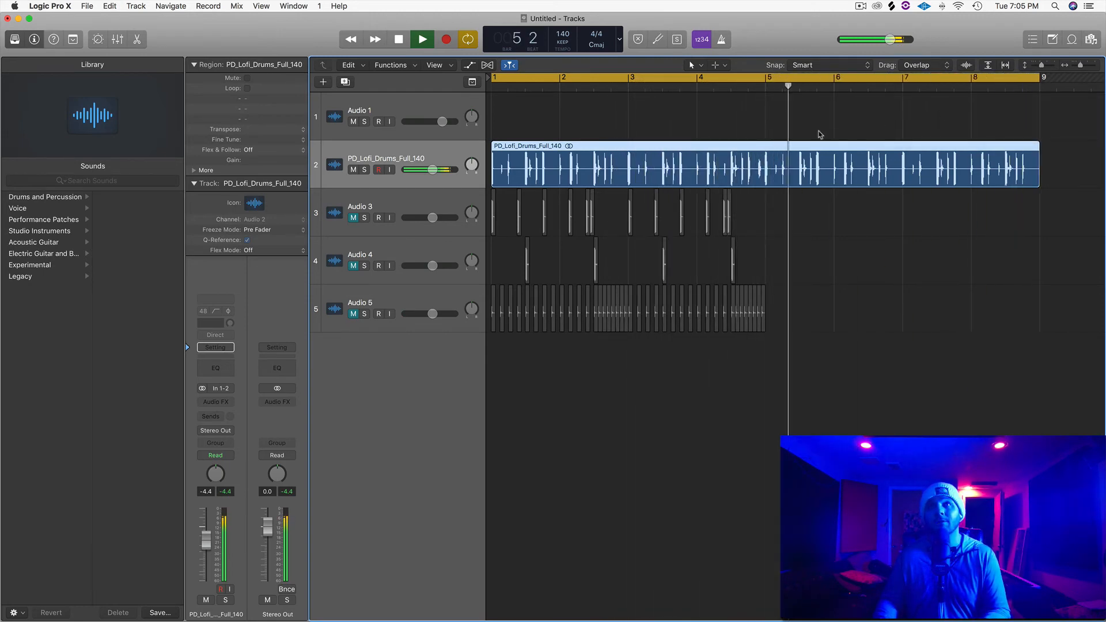
pyautogui.press('super+Left')
pyautogui.press('space')
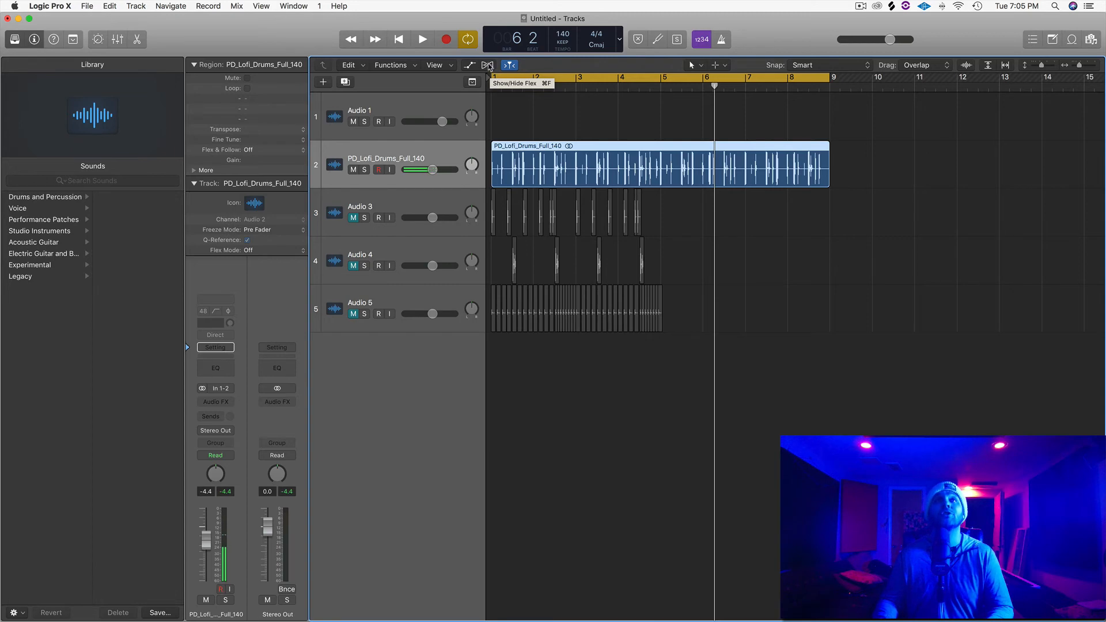
# Step: Show Flex and enable it on the PD_Lofi_Drums_Full_140 track, keeping the Automatic (Slicing) Flex Time mode
pyautogui.click(488, 66)
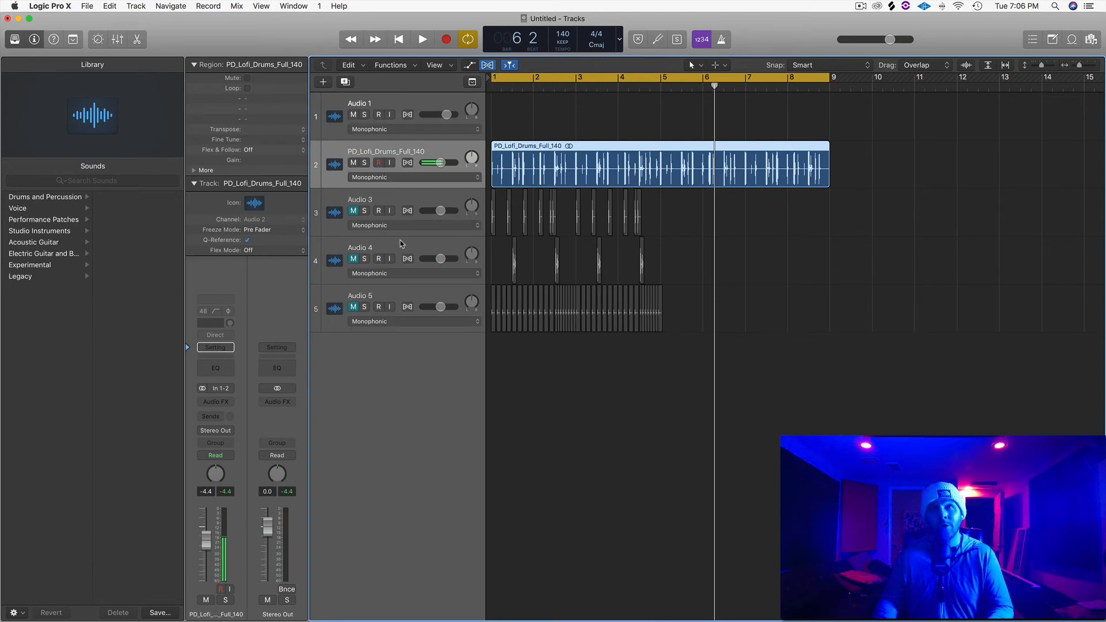
pyautogui.click(407, 163)
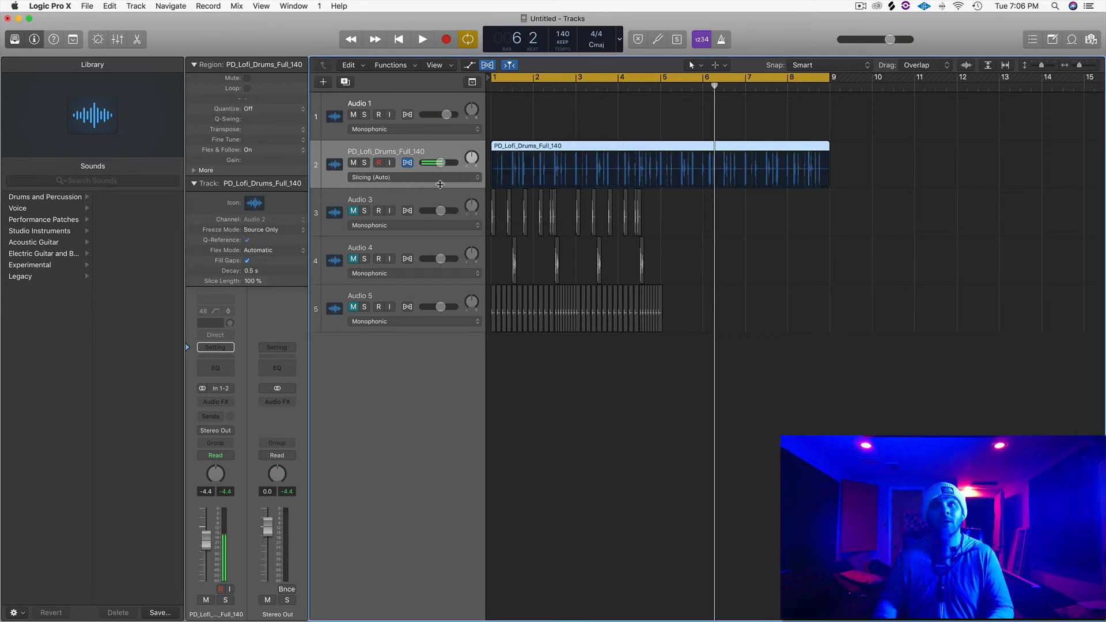
pyautogui.click(392, 178)
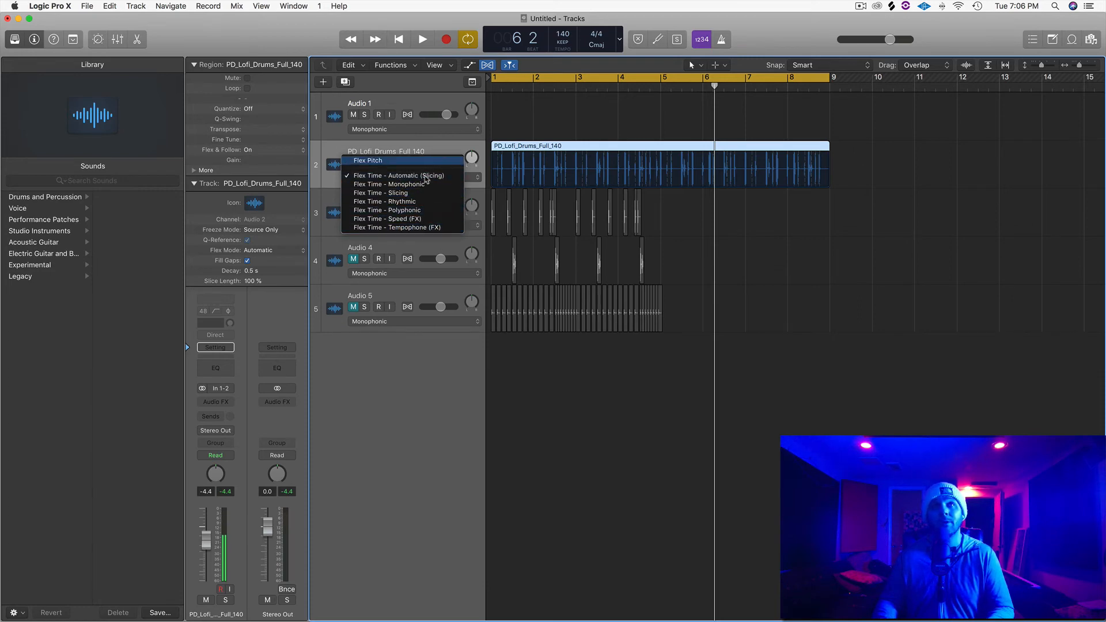
pyautogui.click(450, 151)
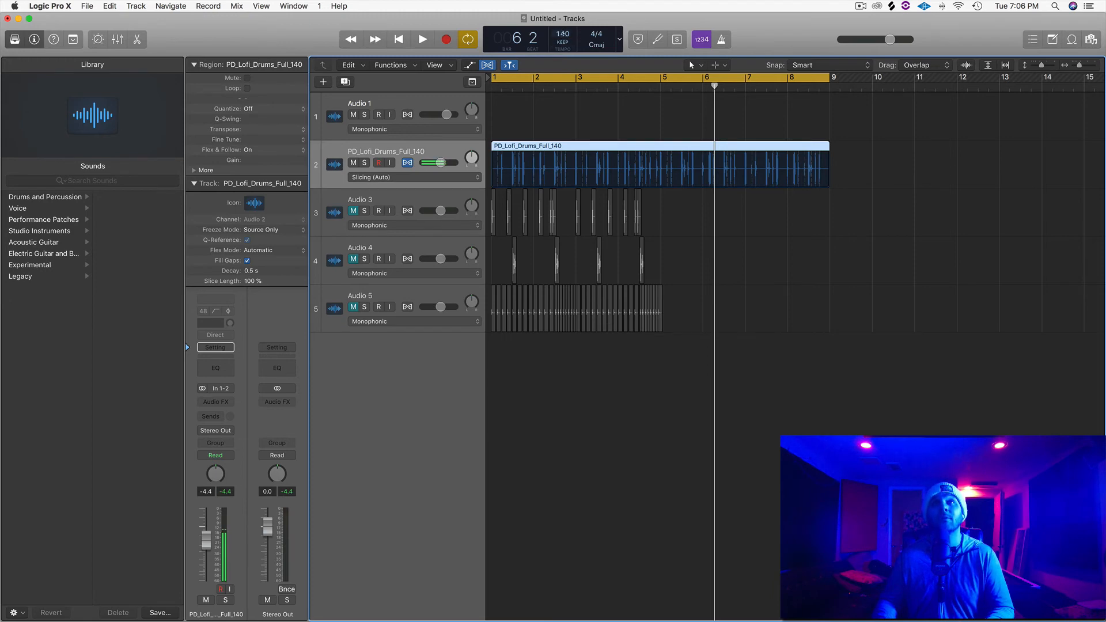
# Step: Set the project tempo to 160 and play the flexed loop, and raise the tempo to 180 and play it again
pyautogui.moveTo(564, 33); pyautogui.dragTo(564, 25)
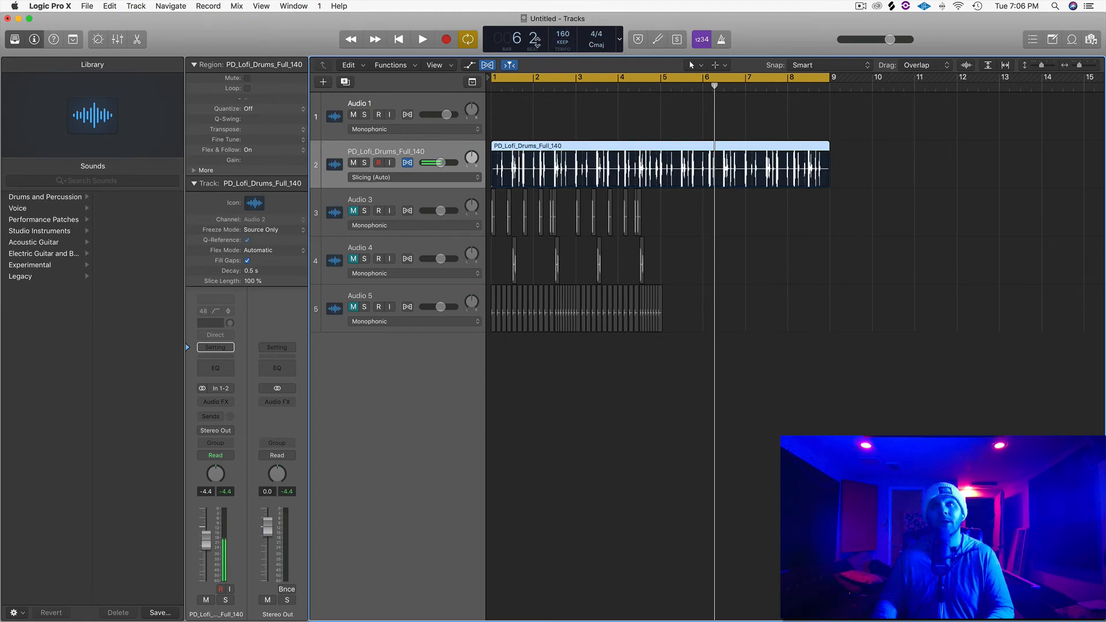
pyautogui.press('space')
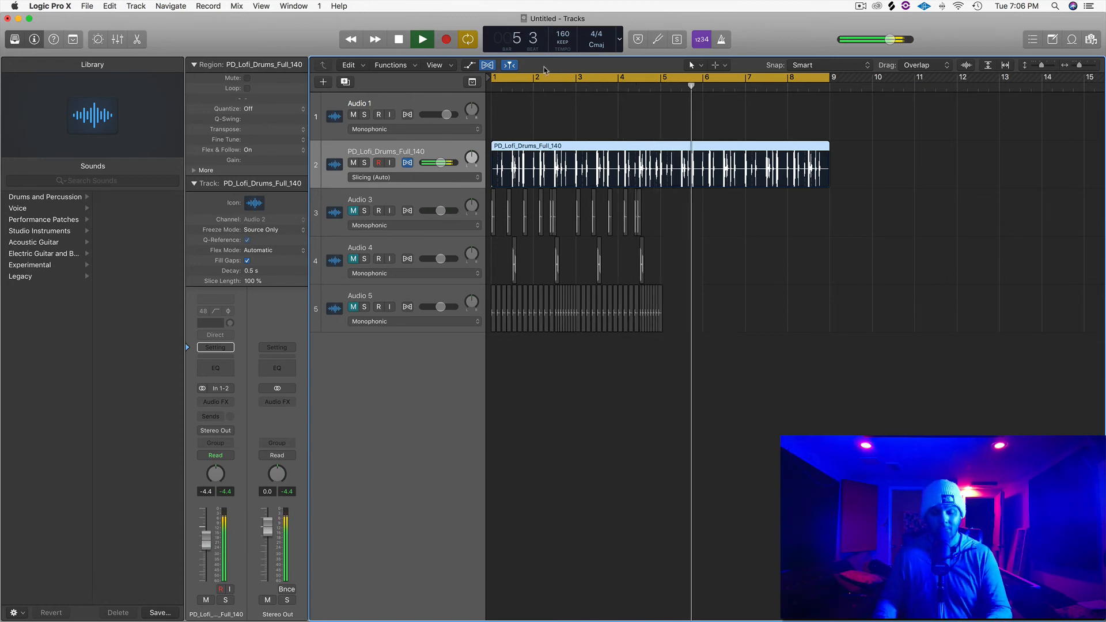
pyautogui.press('space')
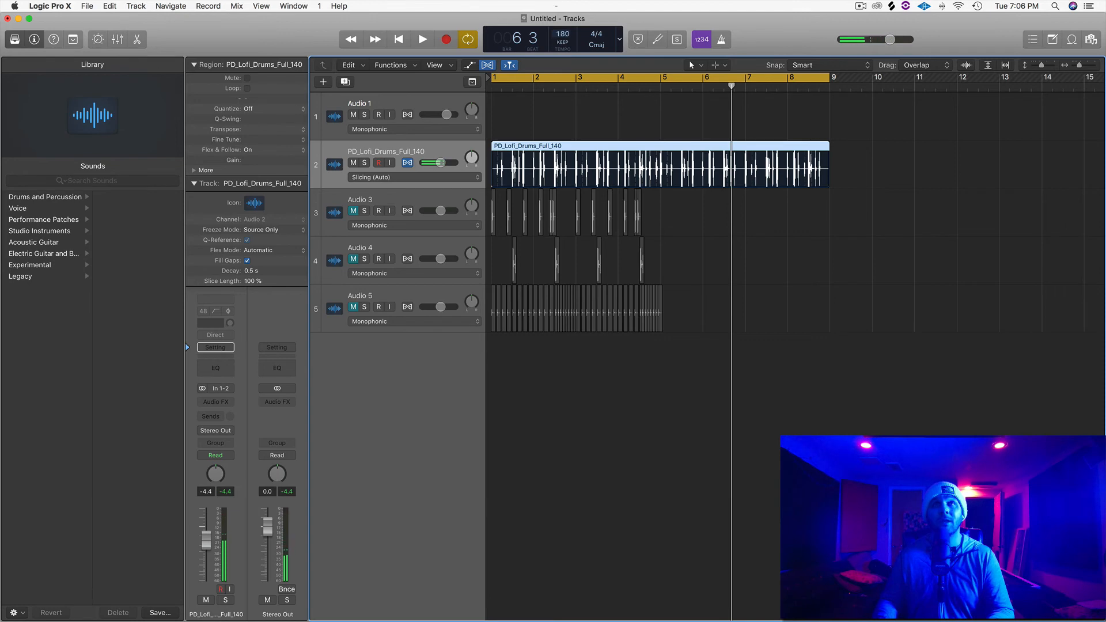
pyautogui.press('space')
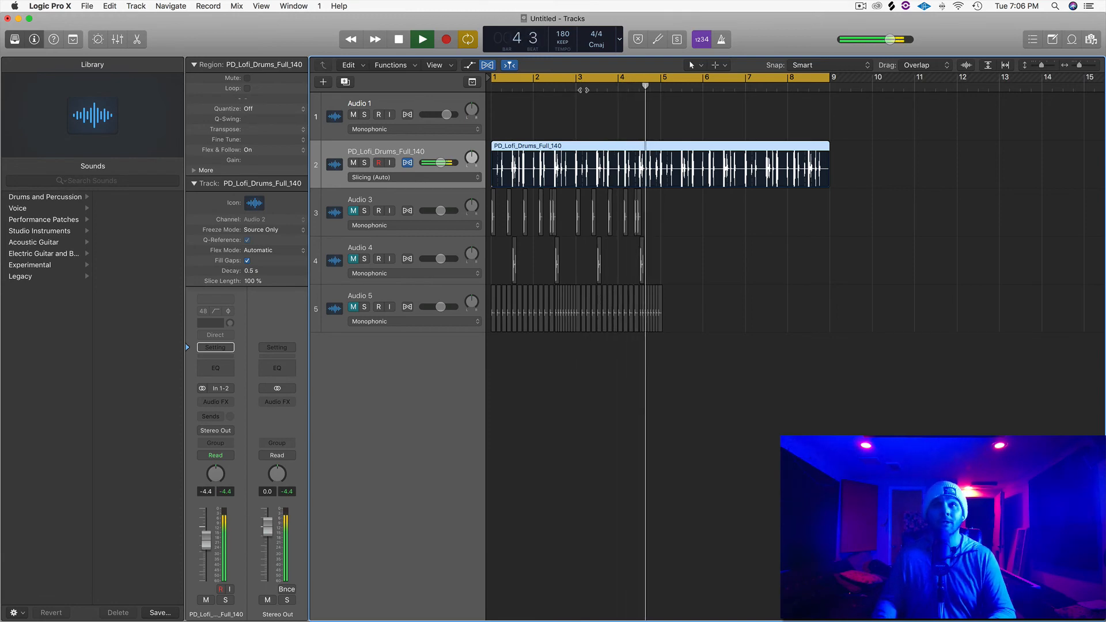
pyautogui.press('space')
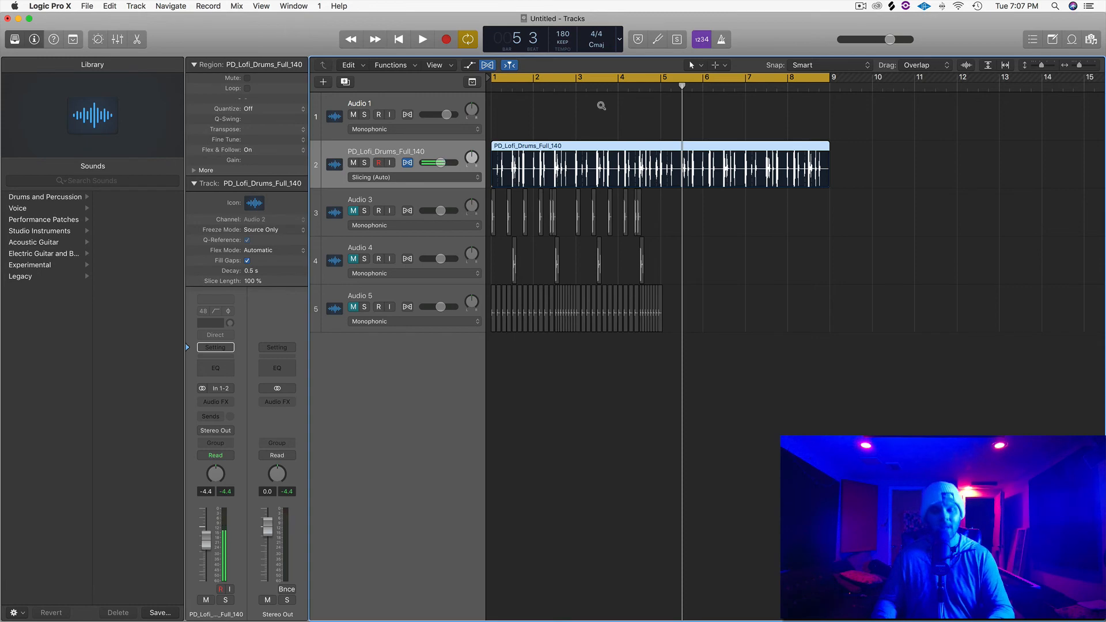
# Step: Mute the flexed PD_Lofi_Drums_Full_140 track and unmute the chopped-hit tracks Audio 3, Audio 4 and Audio 5
pyautogui.scroll(-1, 601, 105)
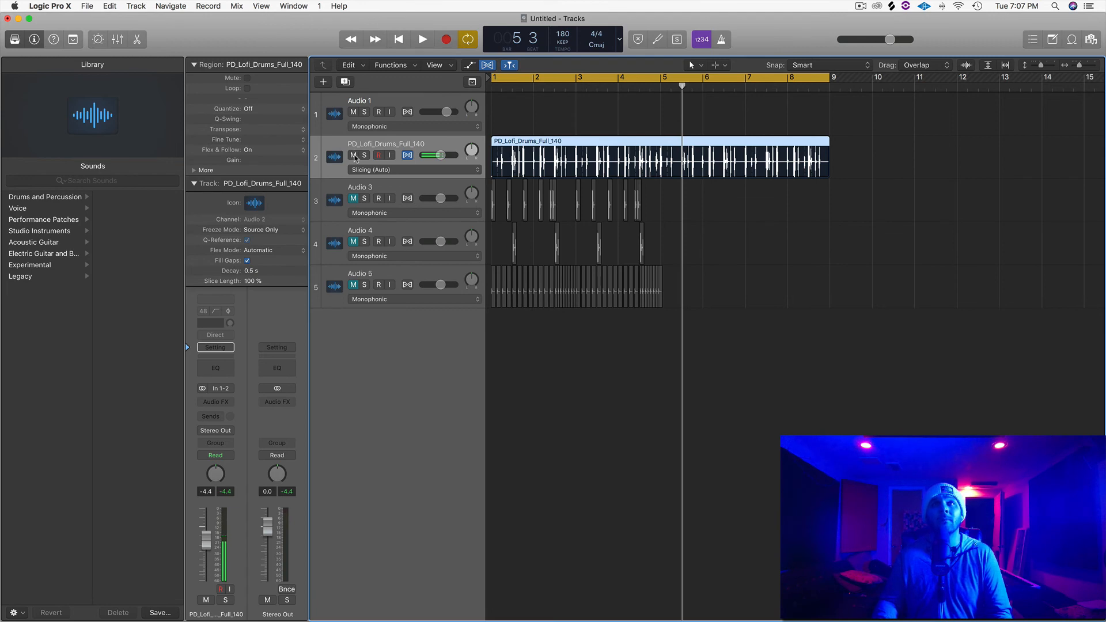
pyautogui.click(354, 155)
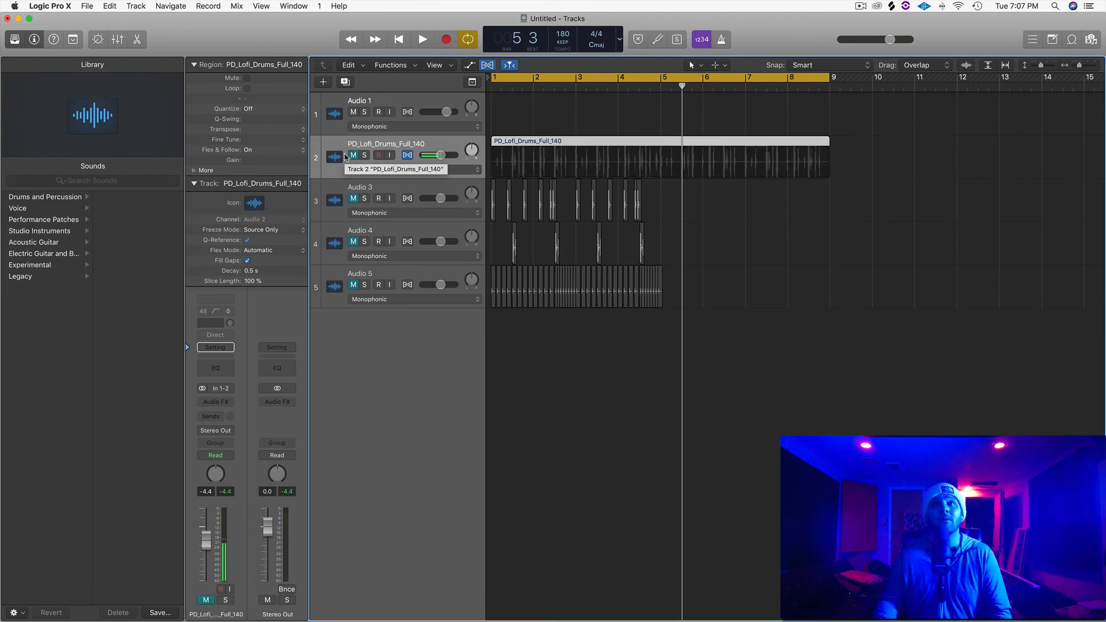
pyautogui.click(353, 199)
pyautogui.click(353, 242)
pyautogui.click(353, 284)
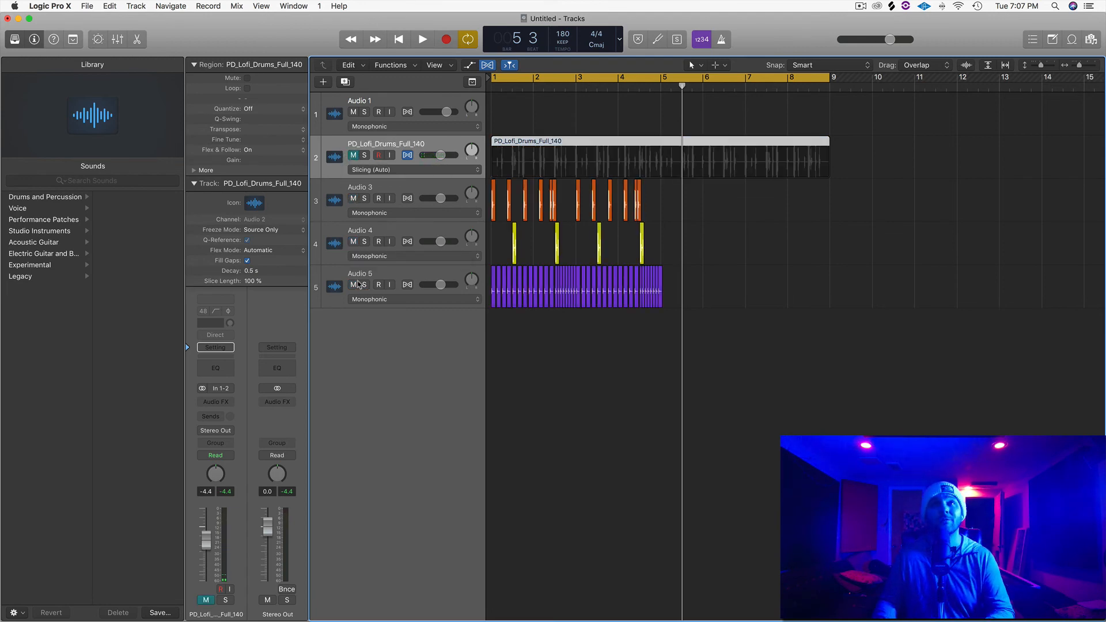
# Step: Play the chopped pattern at the 180 tempo and shorten the cycle range to end at bar 5
pyautogui.press('space')
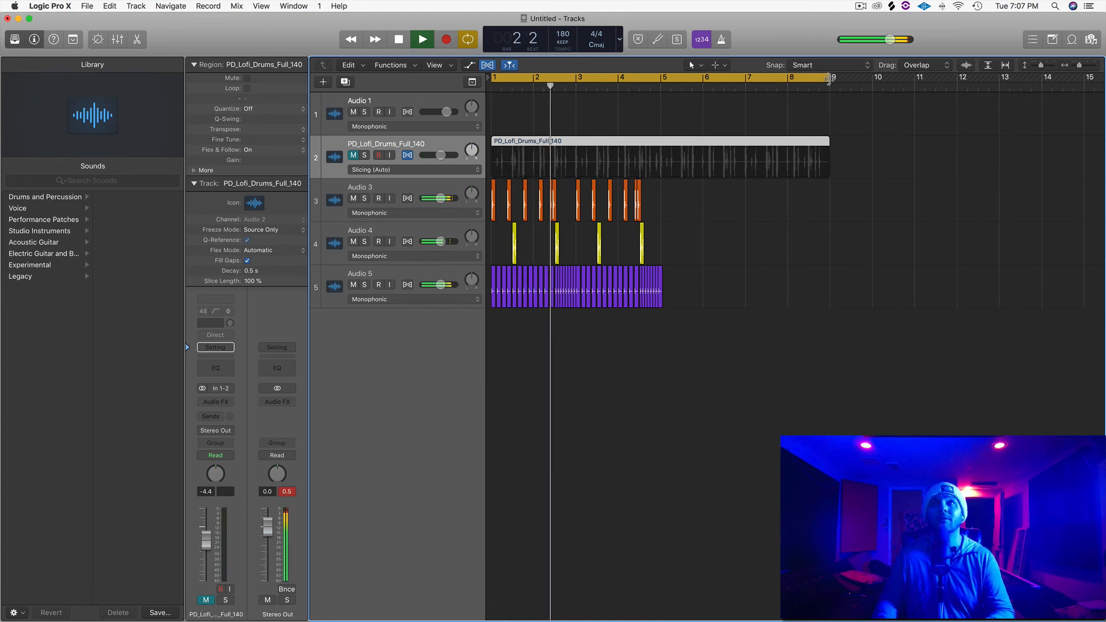
pyautogui.moveTo(828, 79); pyautogui.dragTo(660, 79)
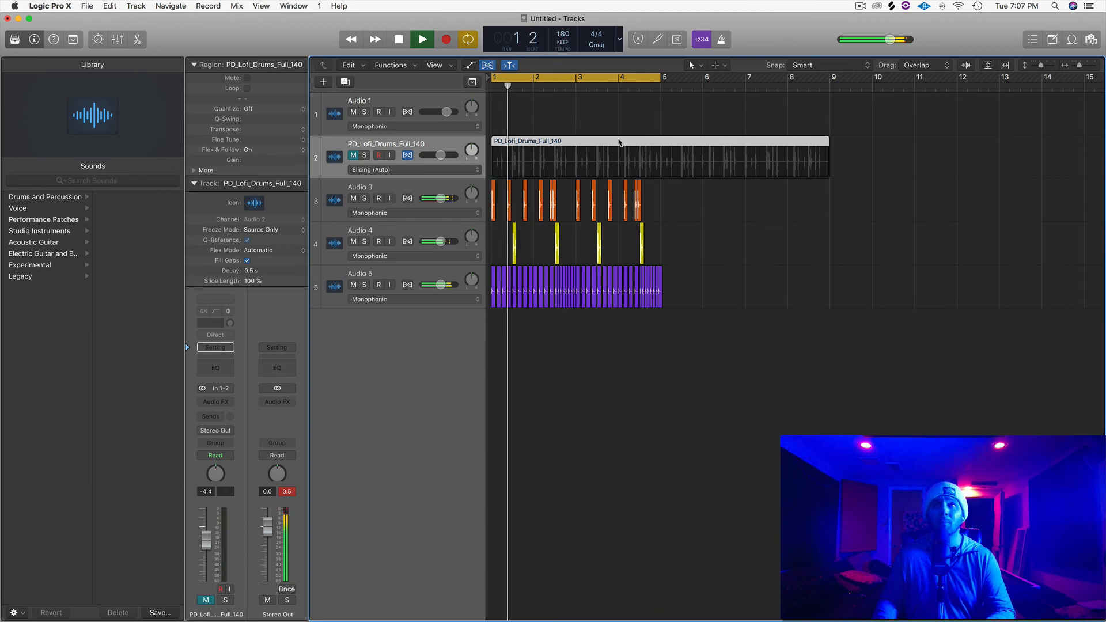
pyautogui.press('space')
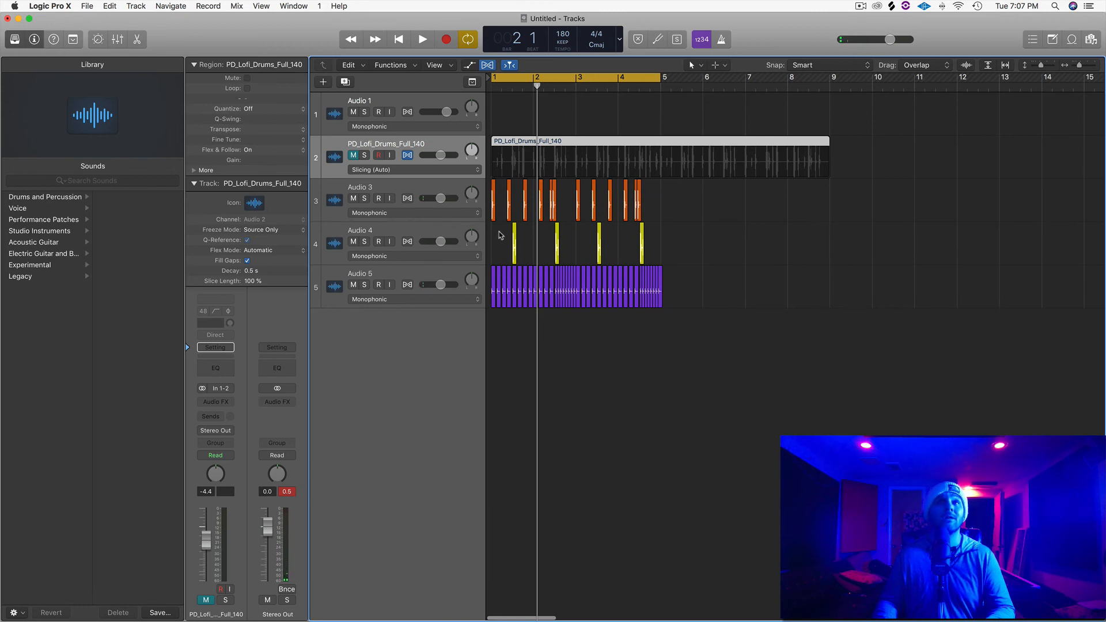
# Step: Rename the tracks Audio 3, Audio 4 and Audio 5 as Kick, Clap and Hi Hat
pyautogui.press('super+Right')
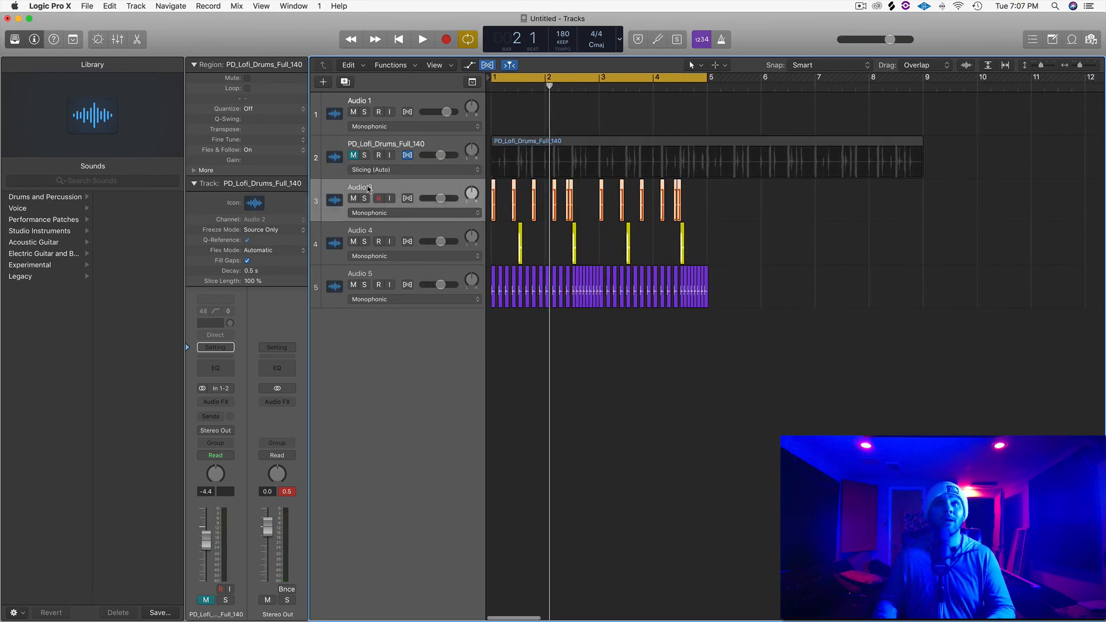
pyautogui.doubleClick(360, 185)
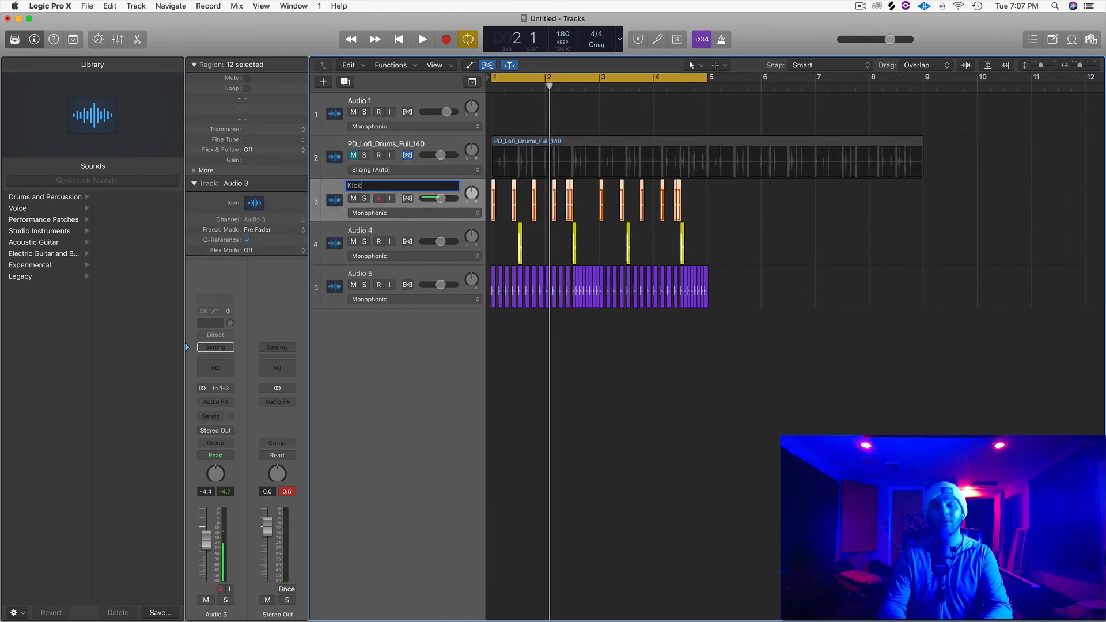
pyautogui.press('Return')
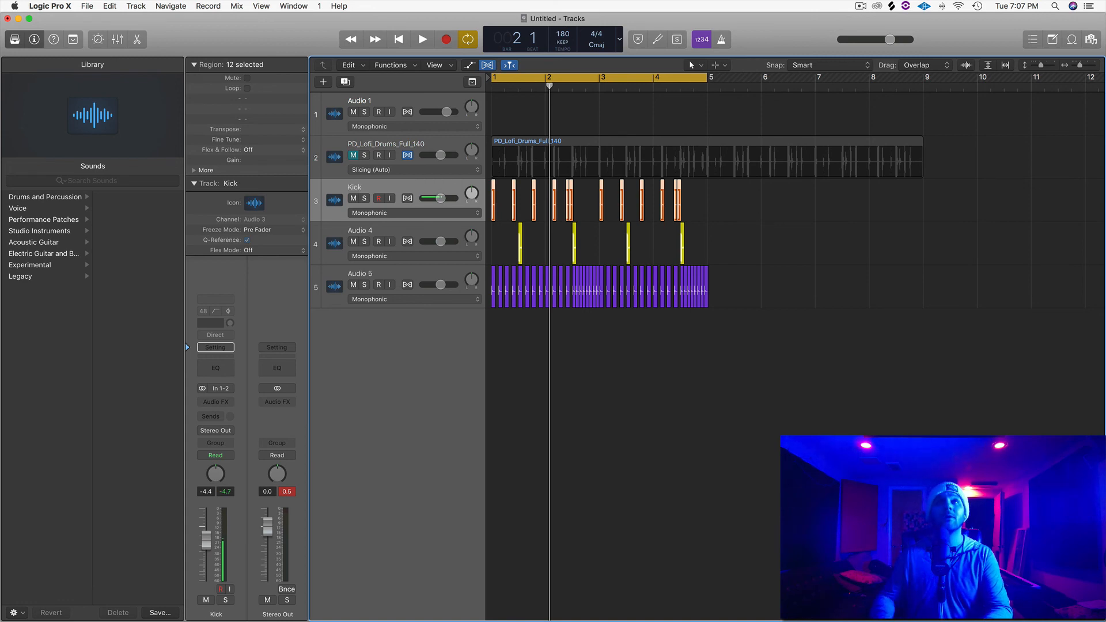
pyautogui.doubleClick(361, 230)
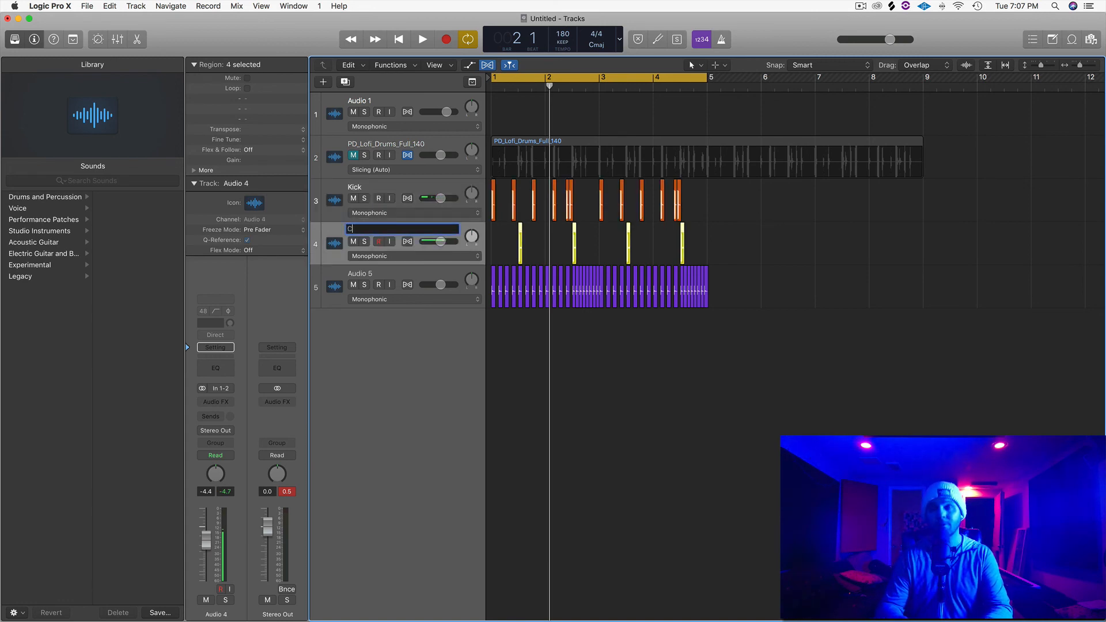
pyautogui.press('Return')
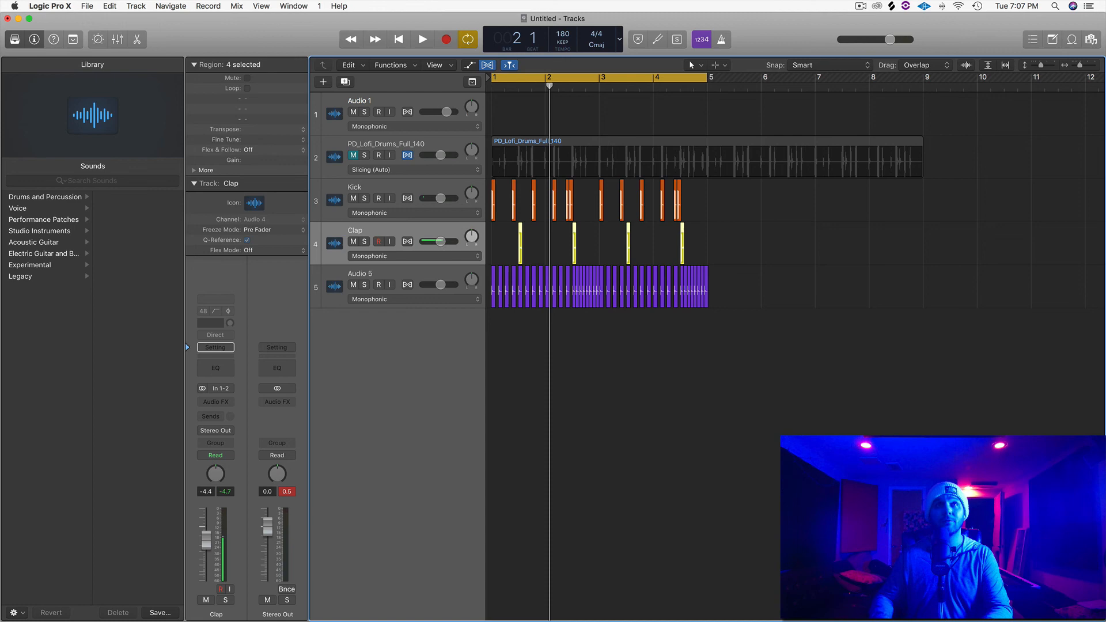
pyautogui.doubleClick(359, 274)
pyautogui.write('Hi Hat')
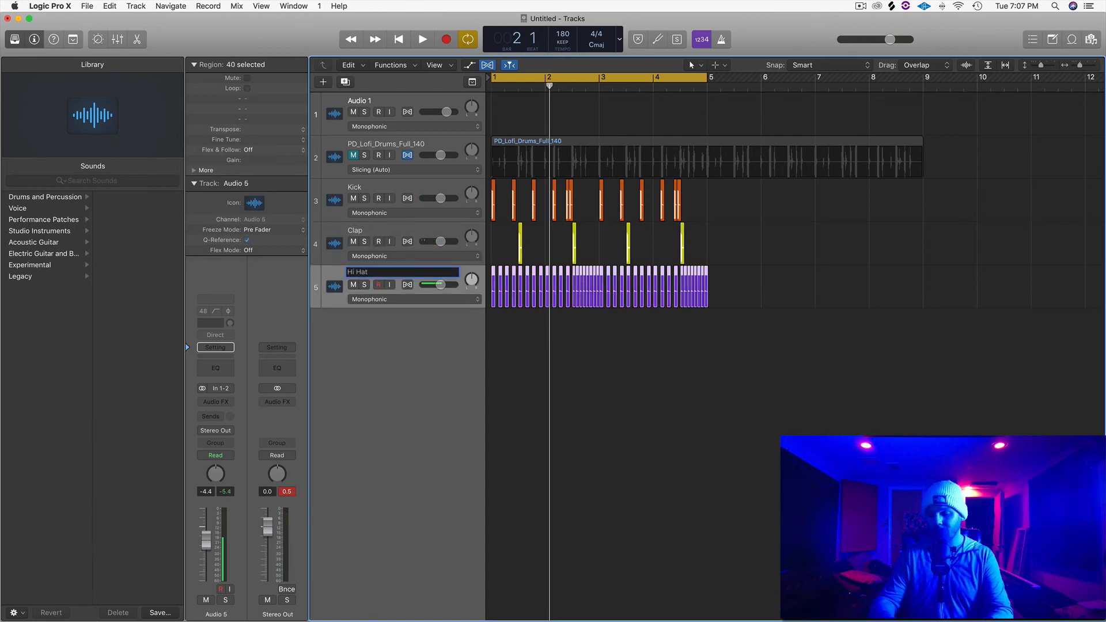
# Step: Confirm the Hi Hat track name and give the Kick track the orange wooden drum kit icon from the Drums category
pyautogui.press('Return')
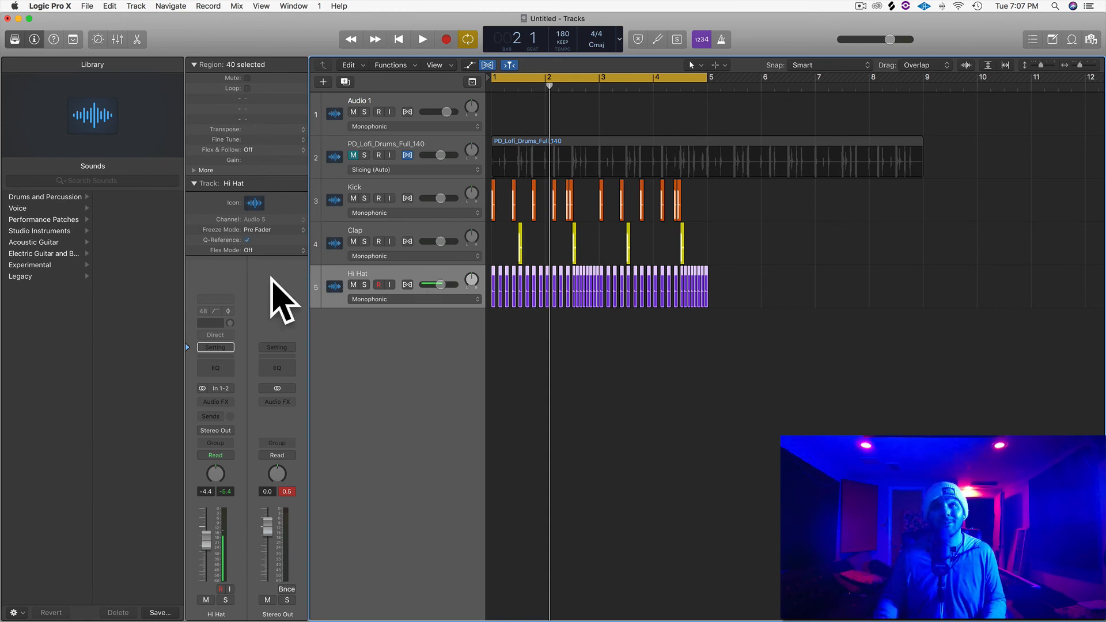
pyautogui.rightClick(334, 201)
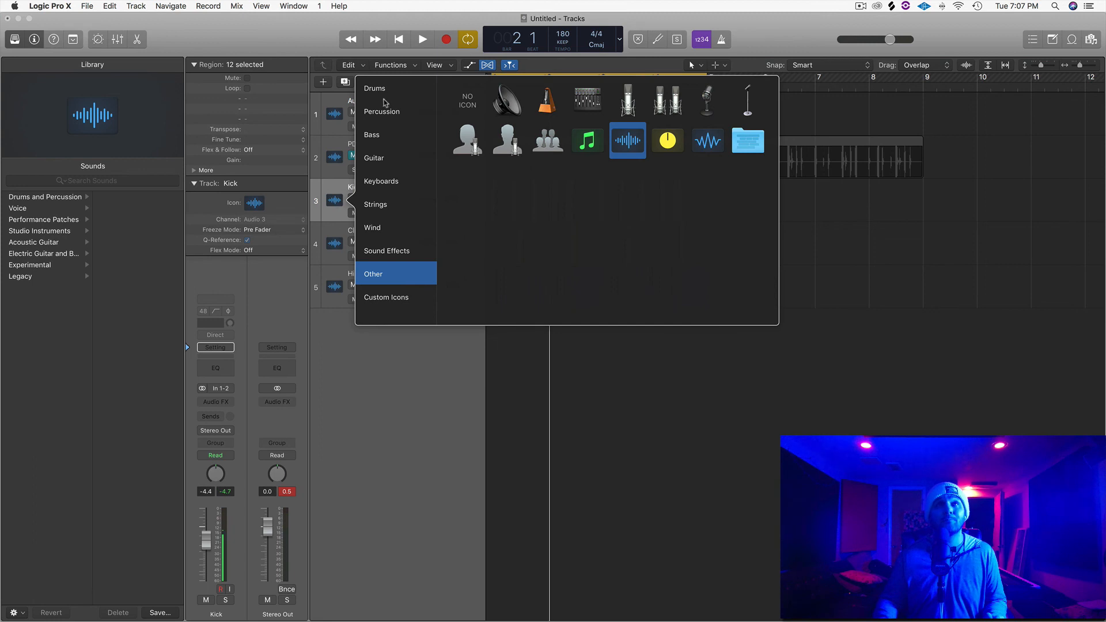
pyautogui.moveTo(383, 89)
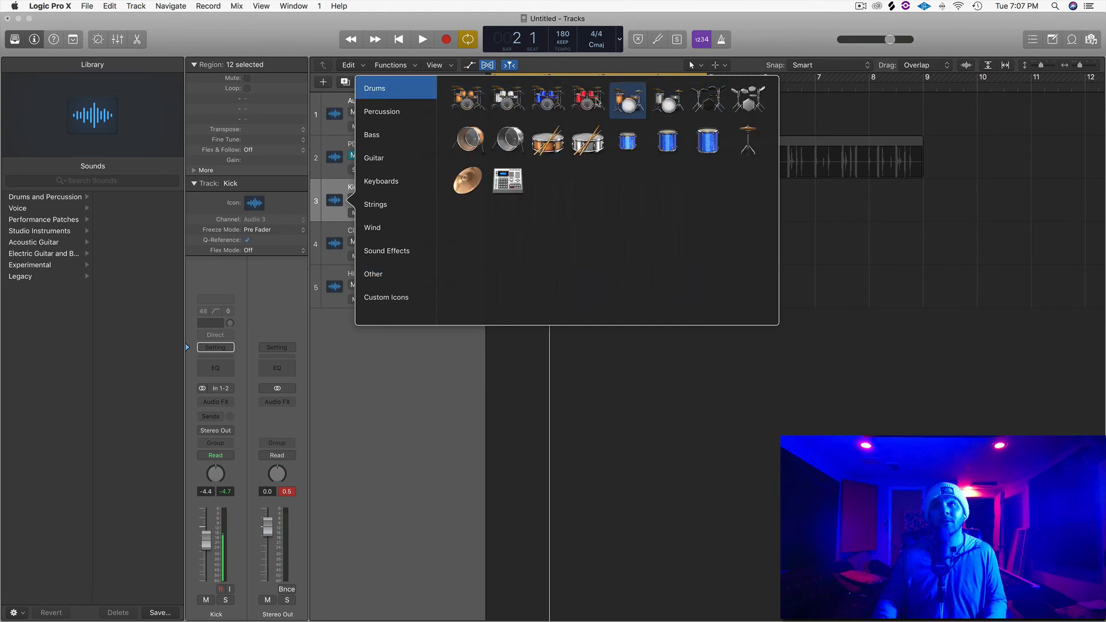
pyautogui.click(477, 103)
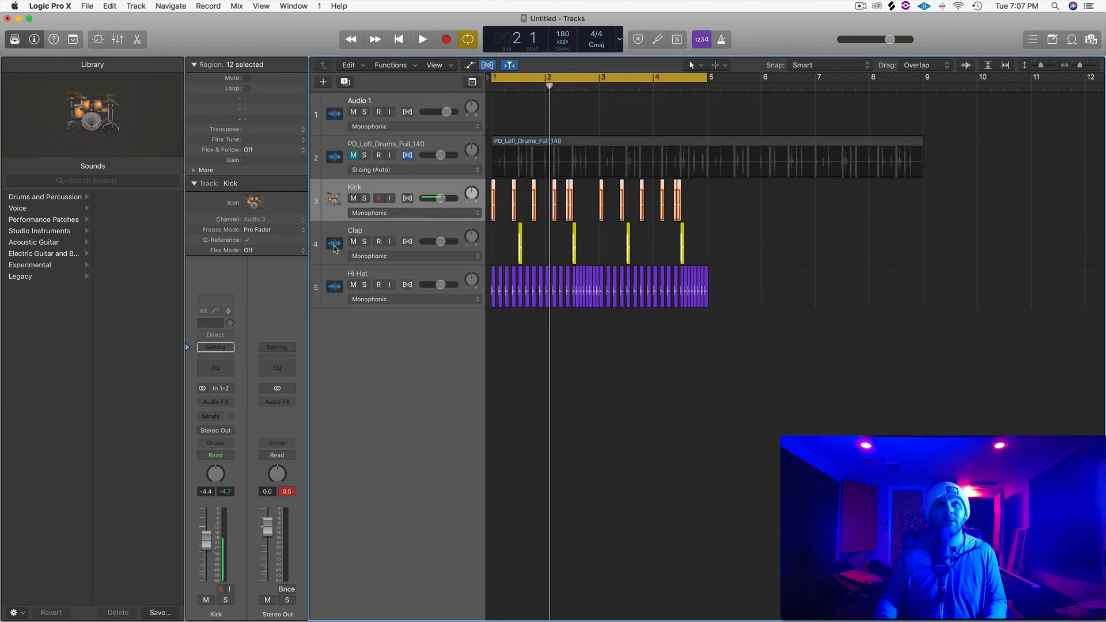
# Step: Give the Clap and Hi Hat tracks the same orange wooden drum kit icon as the Kick track
pyautogui.rightClick(335, 244)
pyautogui.click(376, 132)
pyautogui.click(467, 143)
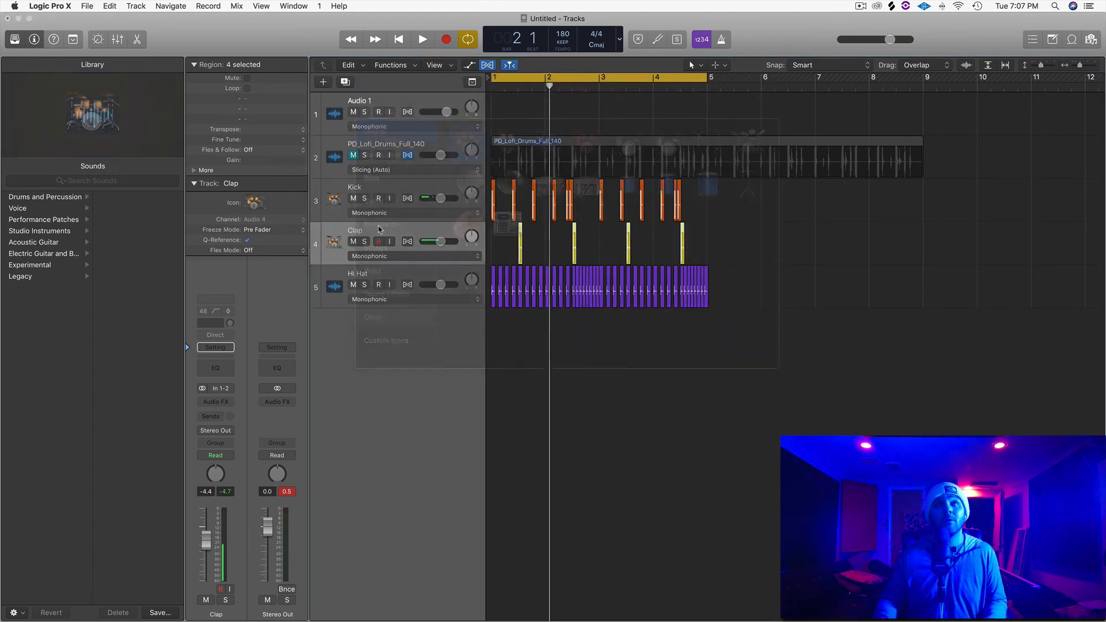
pyautogui.rightClick(326, 288)
pyautogui.click(325, 254)
pyautogui.rightClick(336, 287)
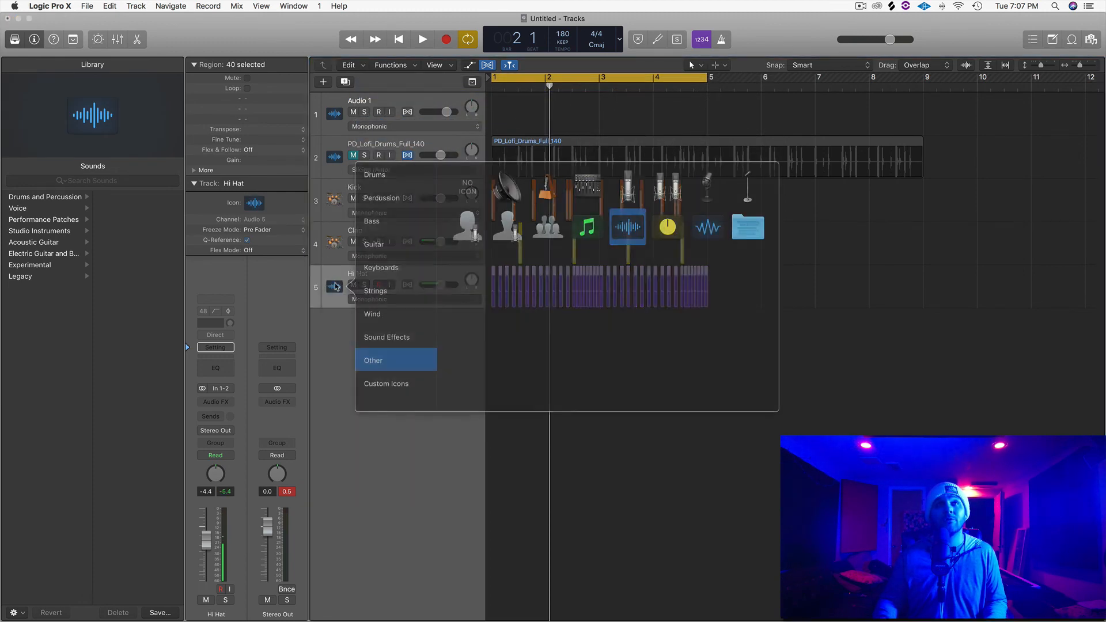
pyautogui.click(394, 175)
pyautogui.click(467, 185)
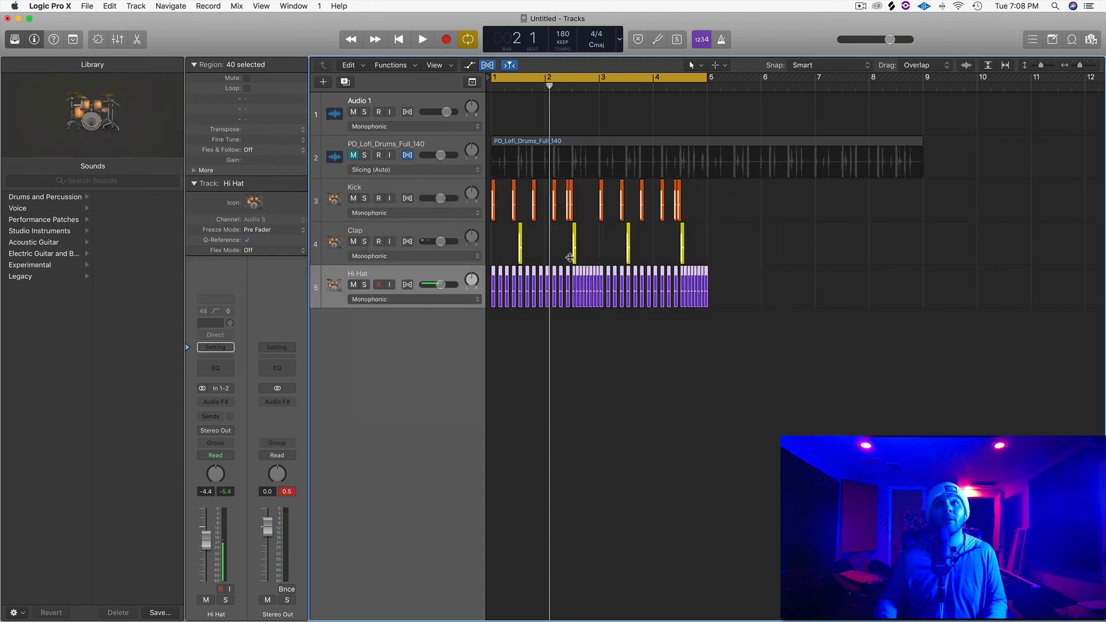